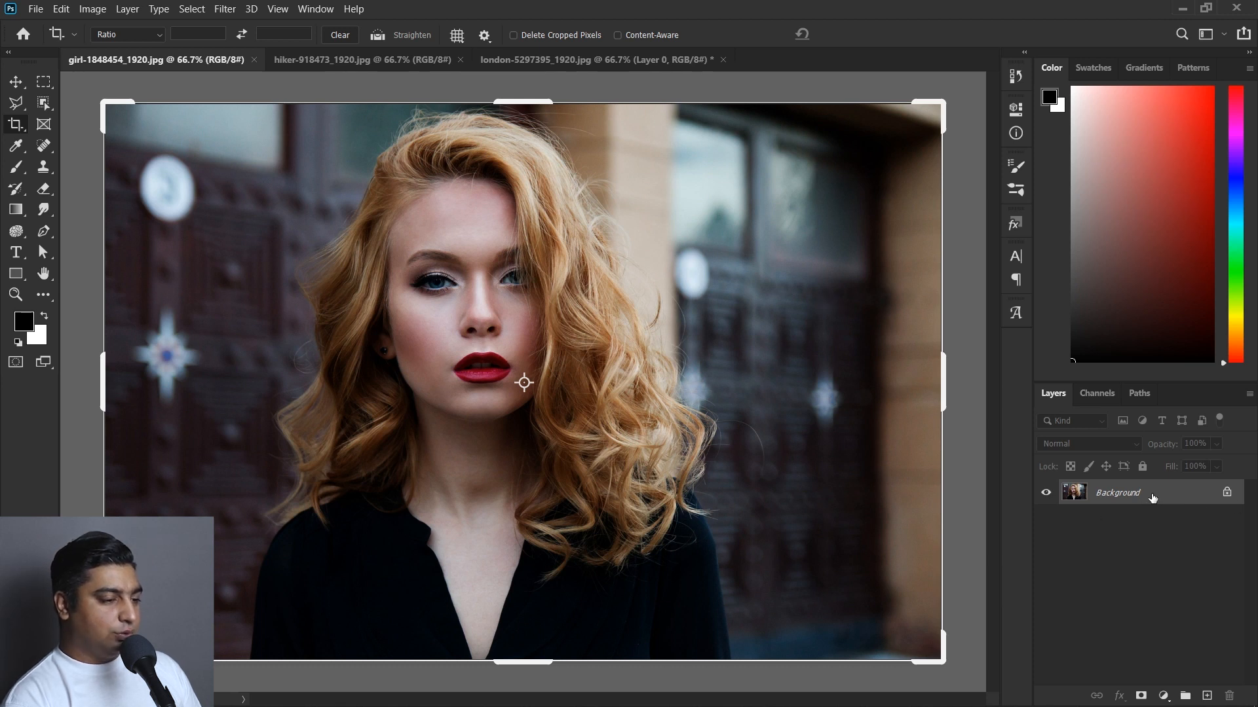
Enlarge the Layers panel and unlock the Background layer of the portrait
drag(1145, 383, 1138, 213)
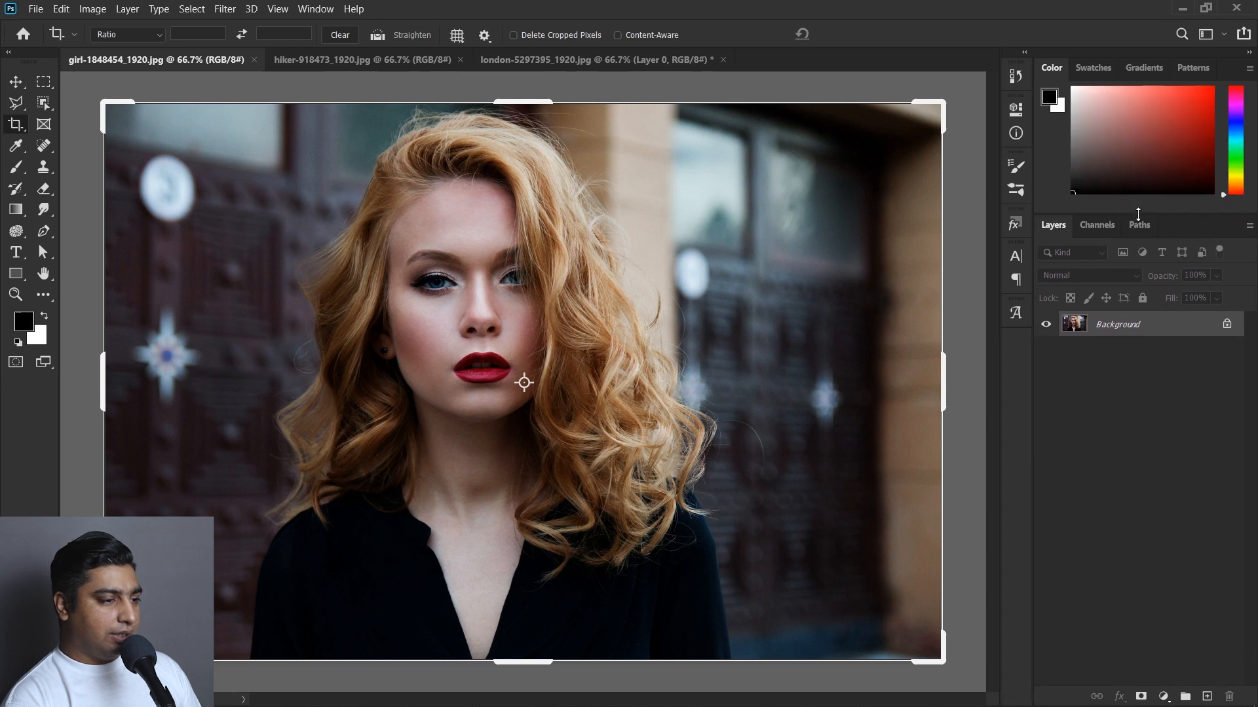
click(1226, 325)
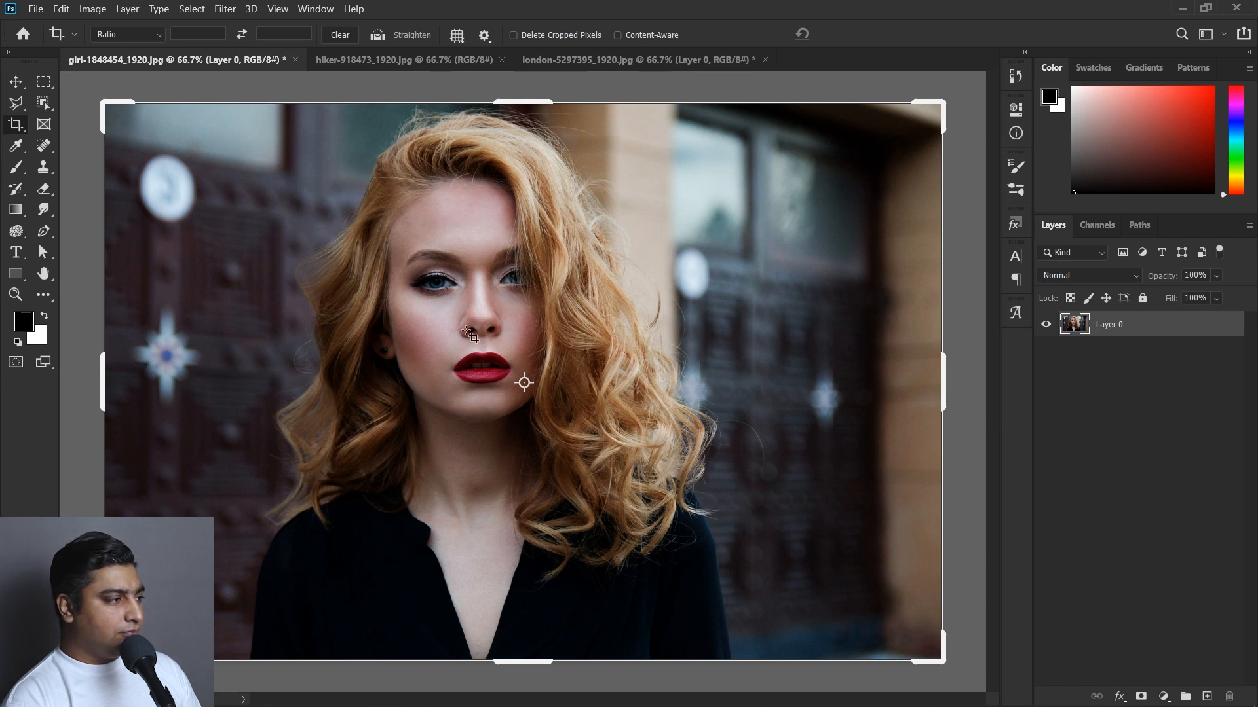
Crop the portrait freely by narrowing the frame around the woman, repositioning the image inside it, and apply the crop
drag(940, 102, 888, 118)
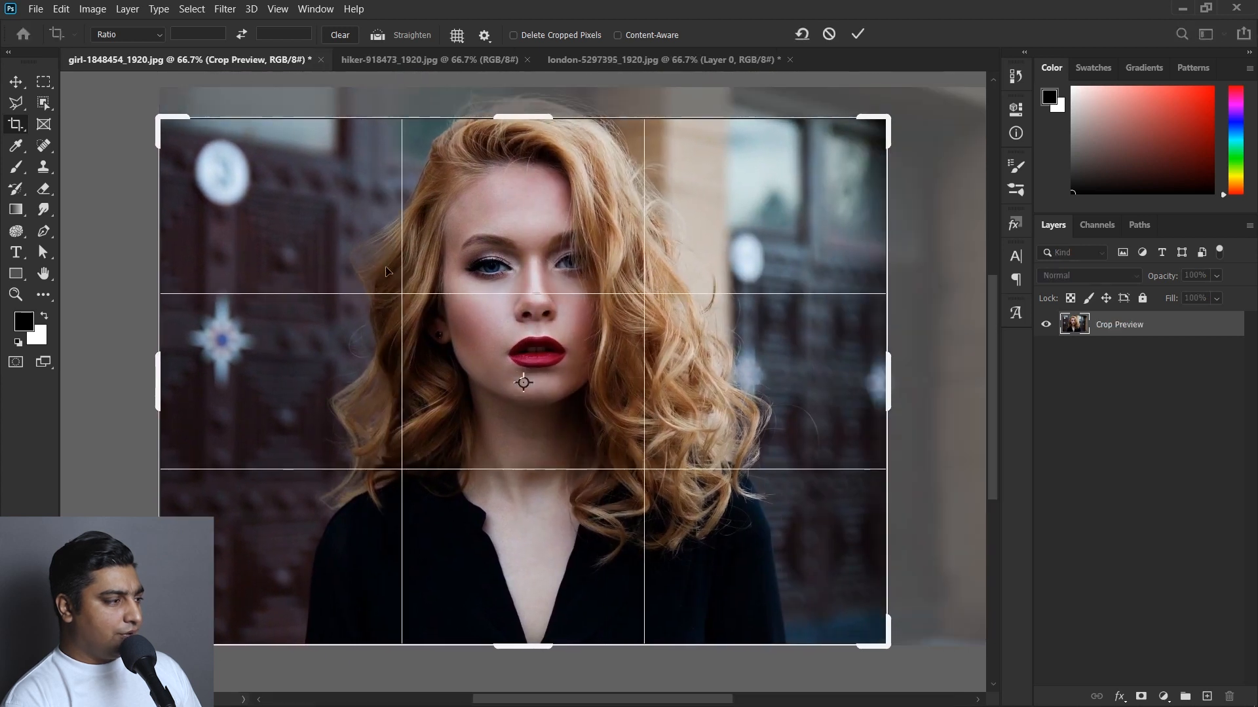
drag(146, 379, 328, 377)
drag(587, 331, 638, 344)
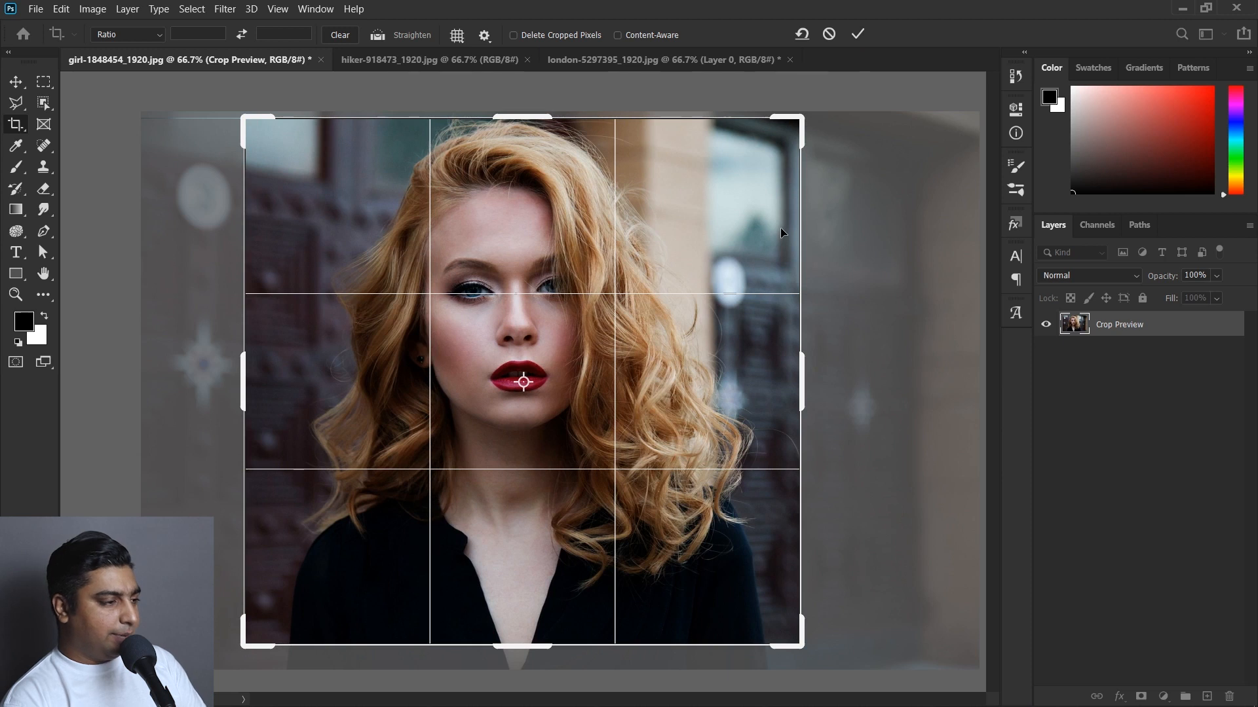
key(Return)
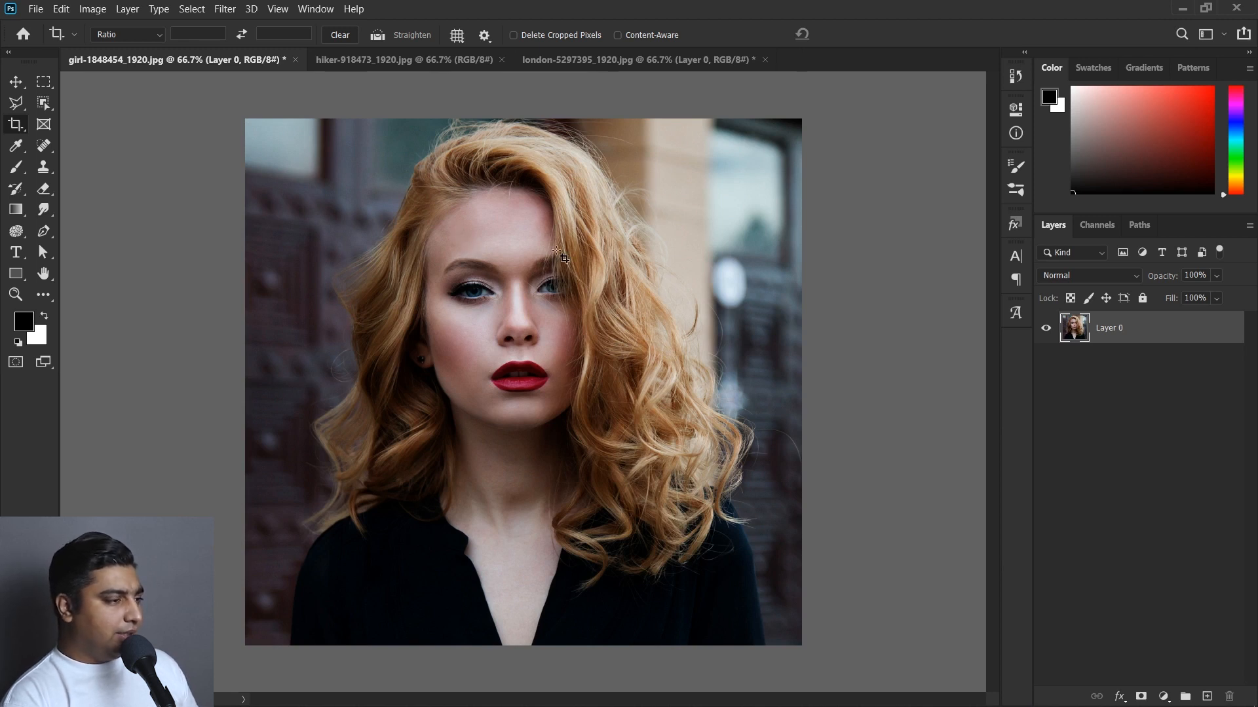
Trim a thin strip off the portrait's upper and lower edges and apply the crop
click(753, 134)
mouse_move(799, 122)
mouse_down()
mouse_move(745, 150)
mouse_move(797, 130)
mouse_up()
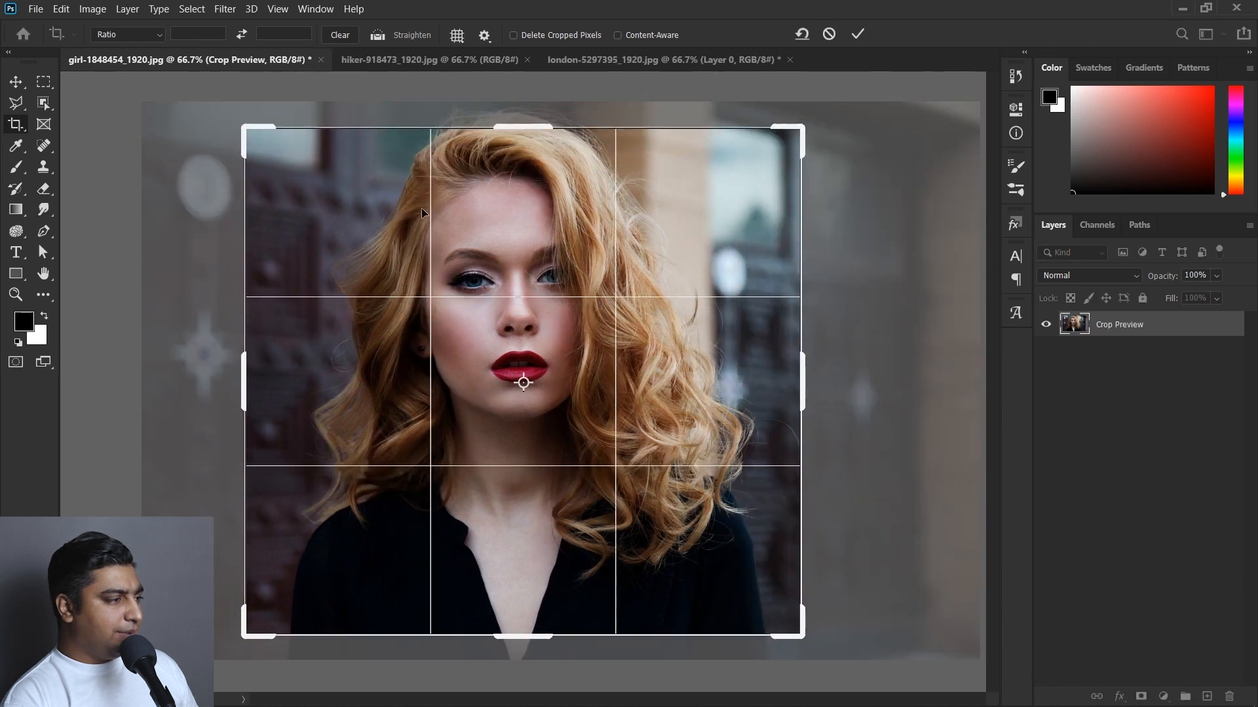
click(16, 82)
click(15, 125)
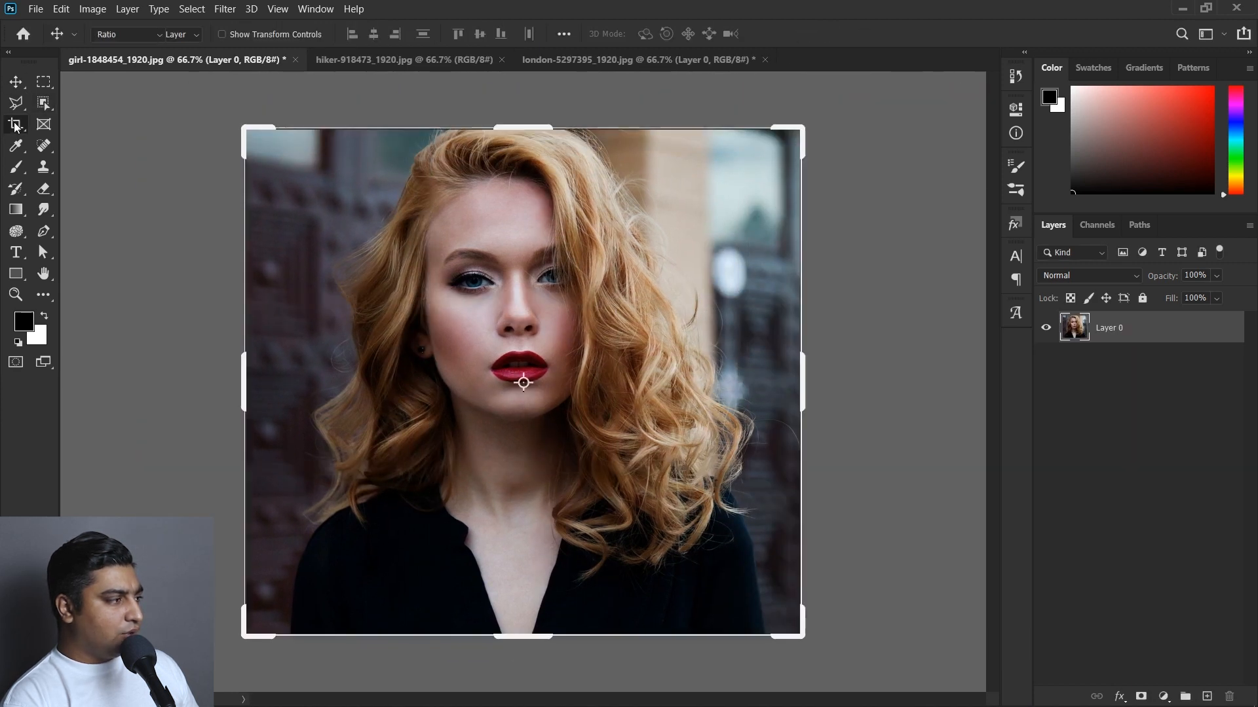
Draw a tighter crop frame around the woman's face and hair, shift the image down inside it, and apply the crop
drag(340, 158, 704, 556)
drag(593, 343, 595, 379)
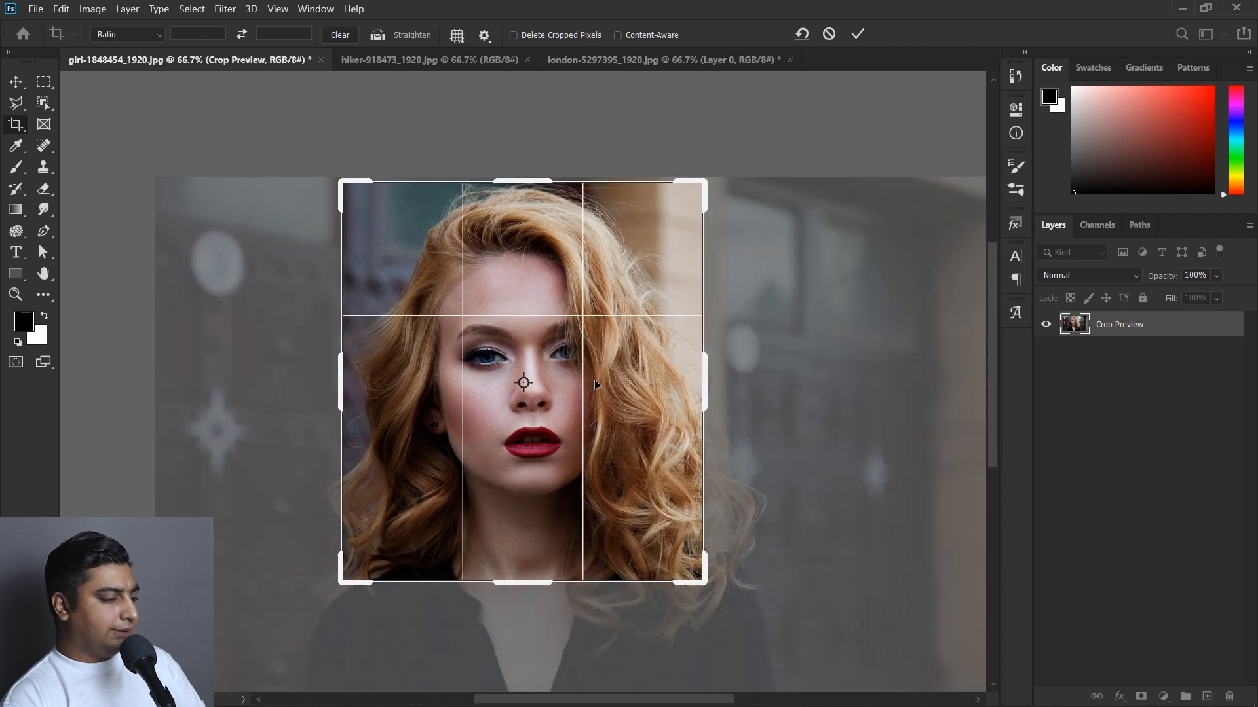
key(Return)
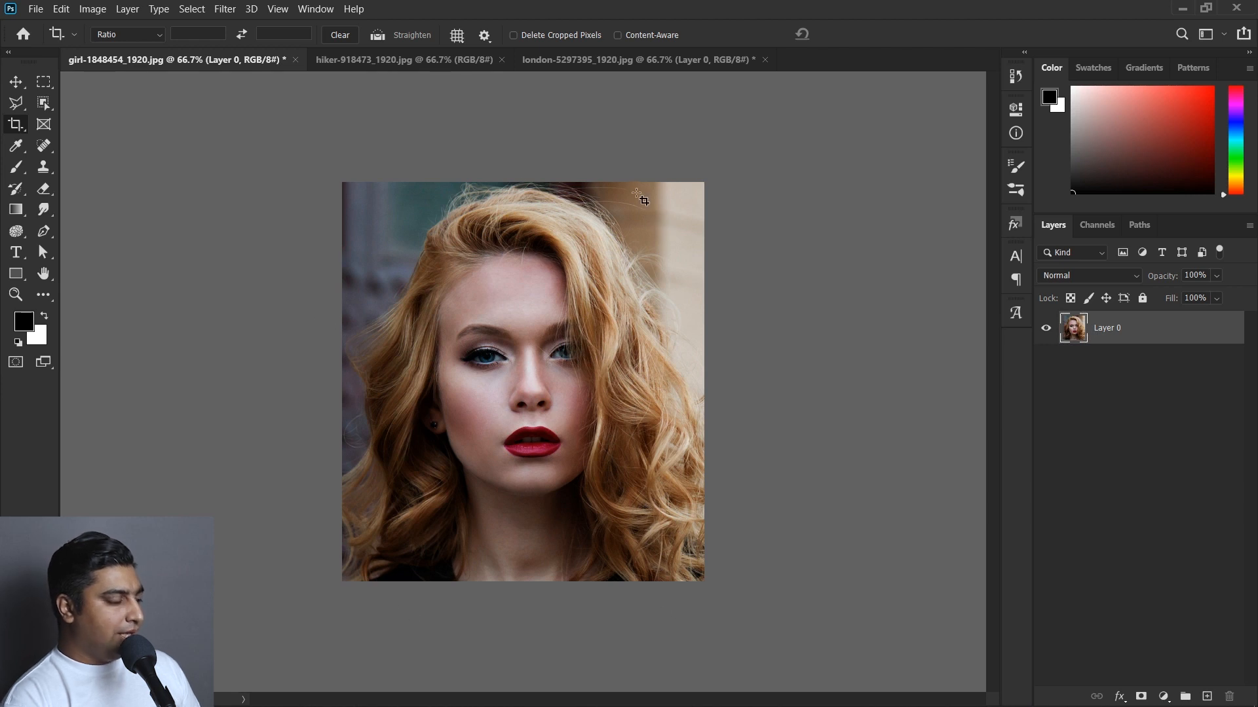
Undo the close-up crop and revert the portrait to its saved version
click(127, 33)
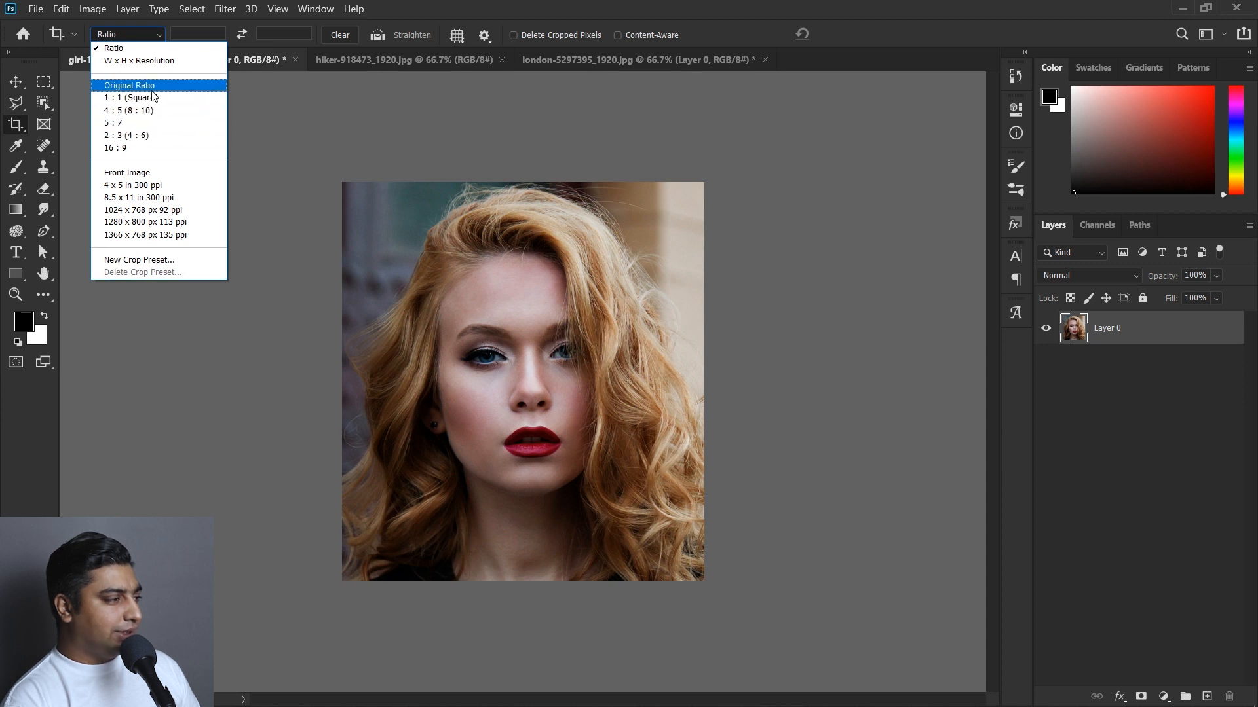
click(305, 17)
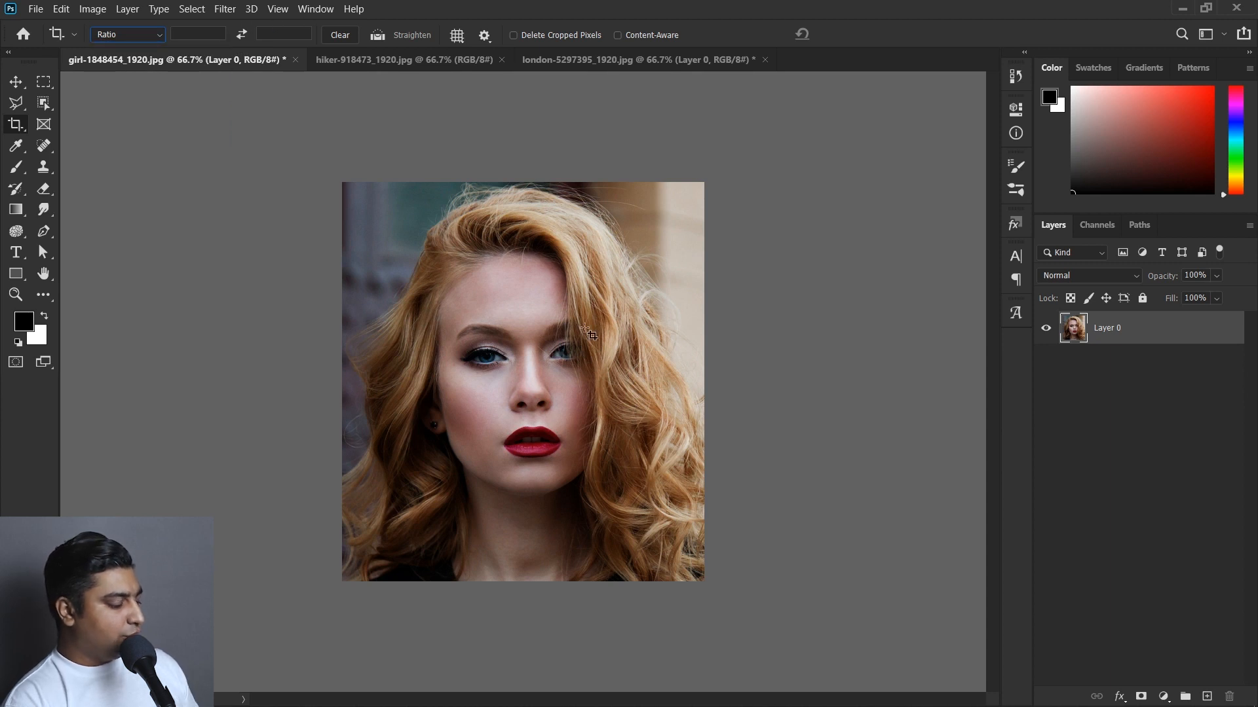
key(ctrl+z)
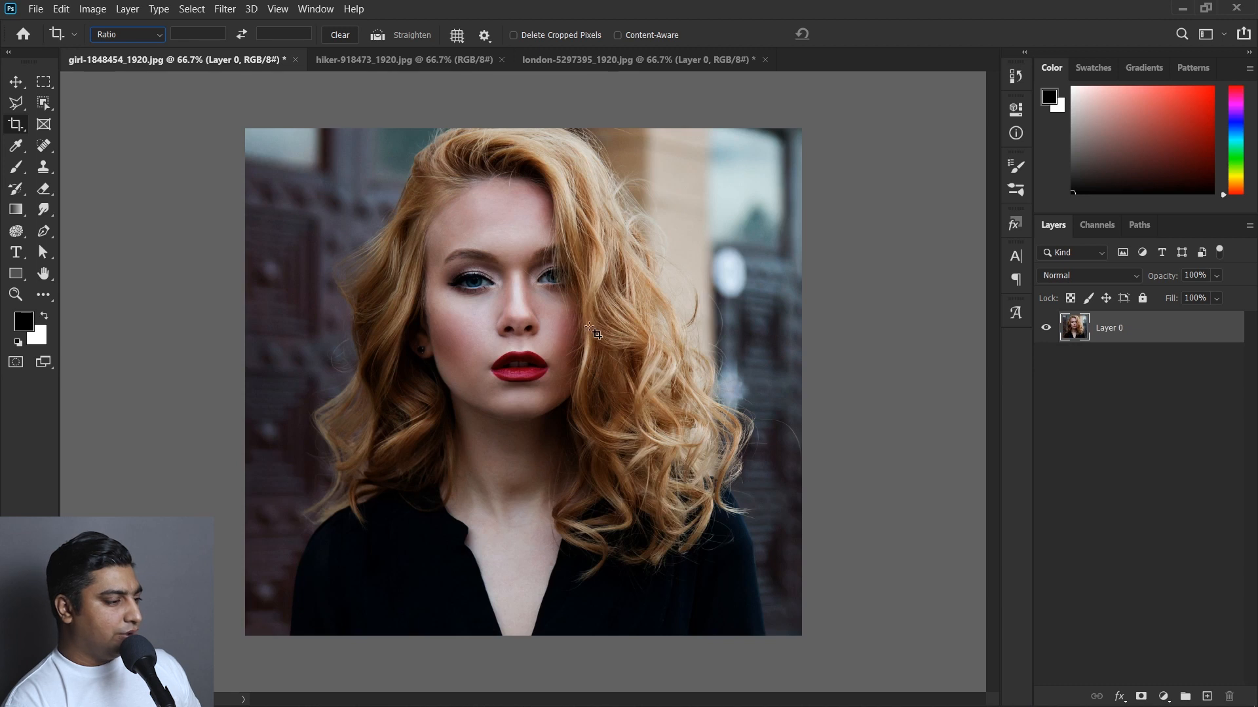
click(35, 9)
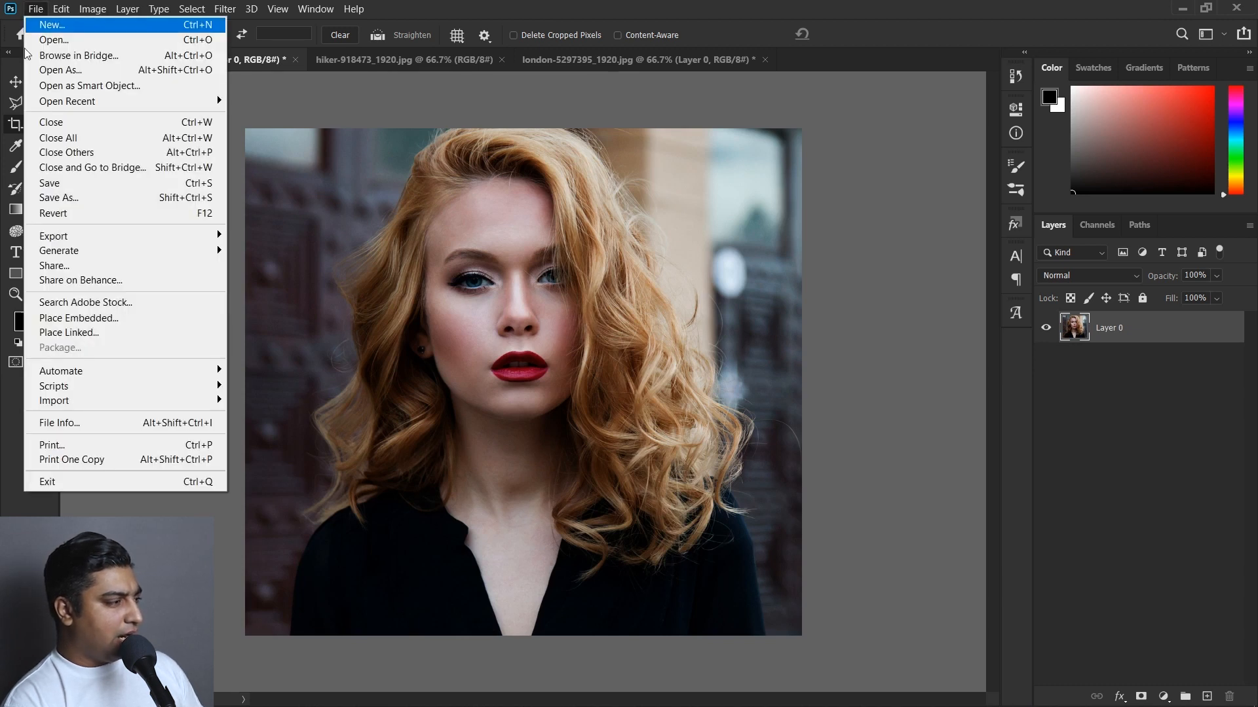
click(188, 218)
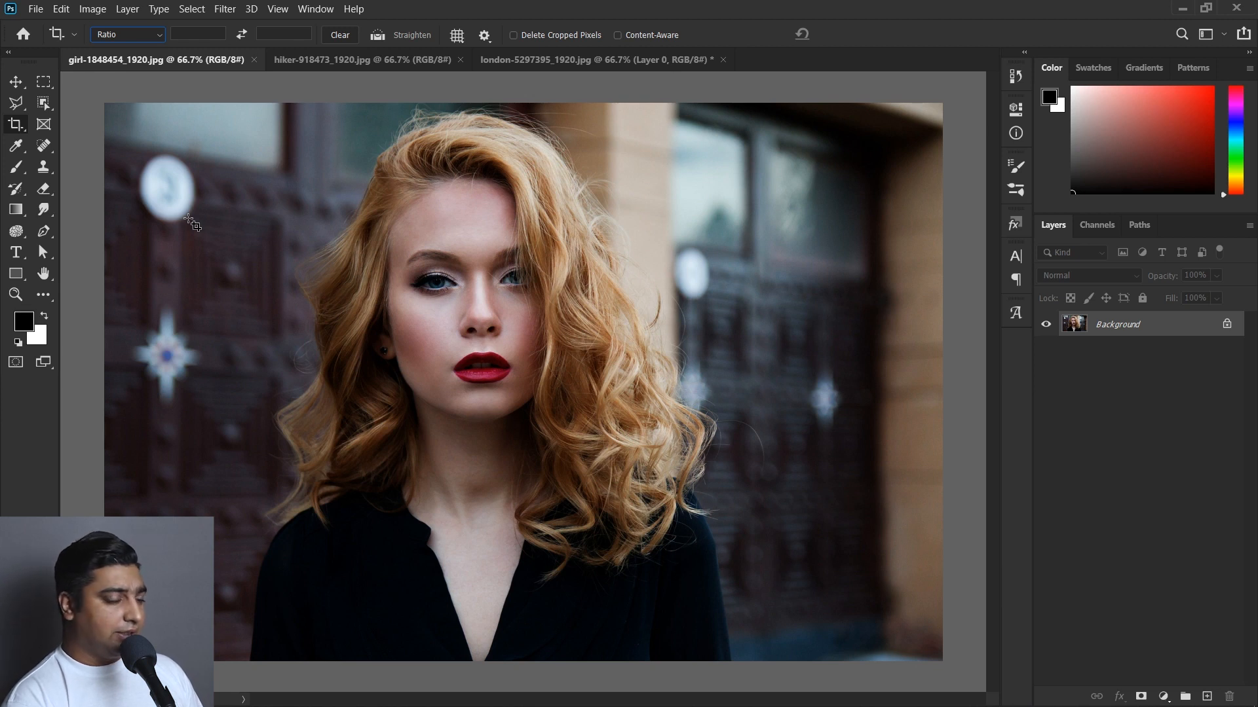
Start a new crop on the portrait locked to Original Ratio, then shrink the frame proportionally and reposition the image inside it
click(192, 223)
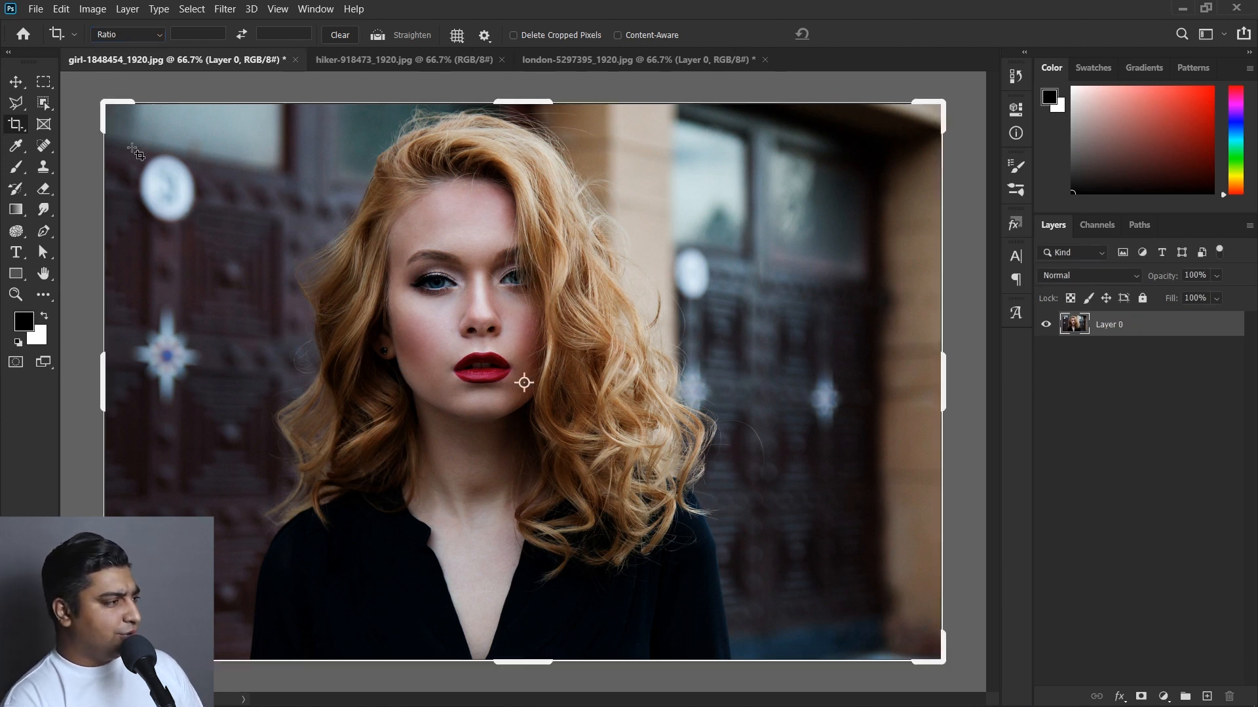
click(129, 34)
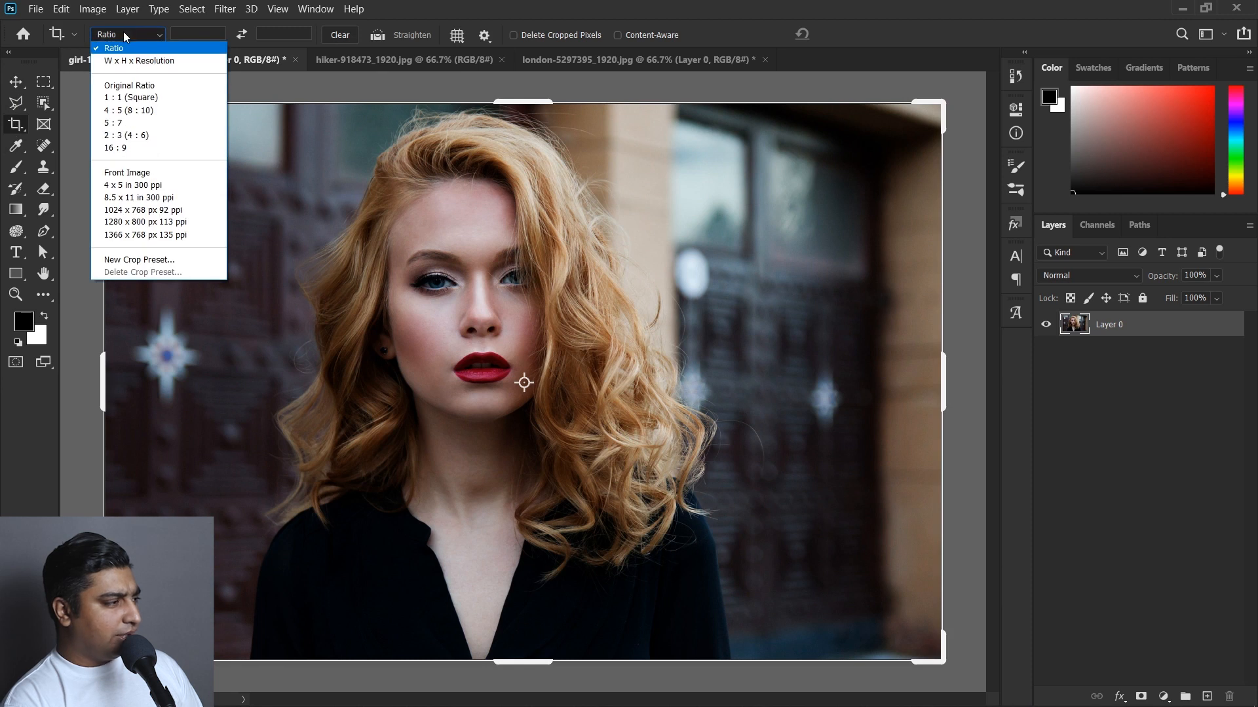
click(201, 86)
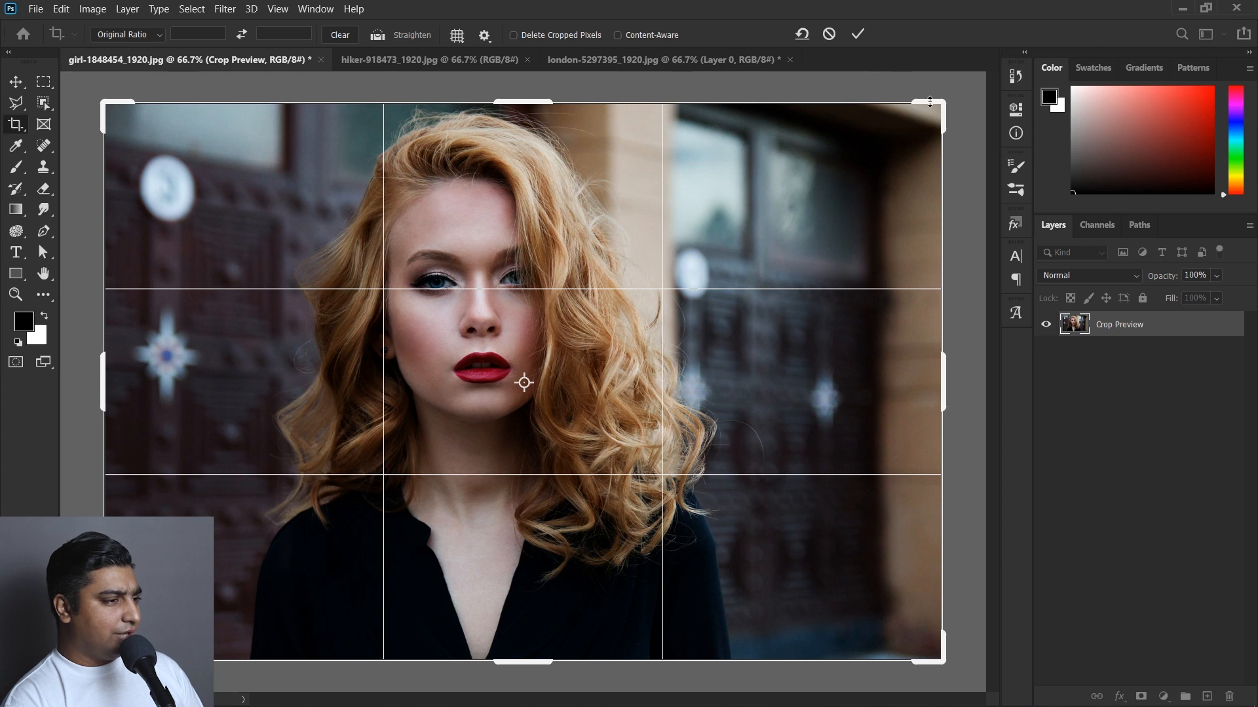
drag(930, 101, 753, 190)
drag(876, 617, 847, 576)
drag(846, 388, 897, 385)
drag(715, 323, 726, 366)
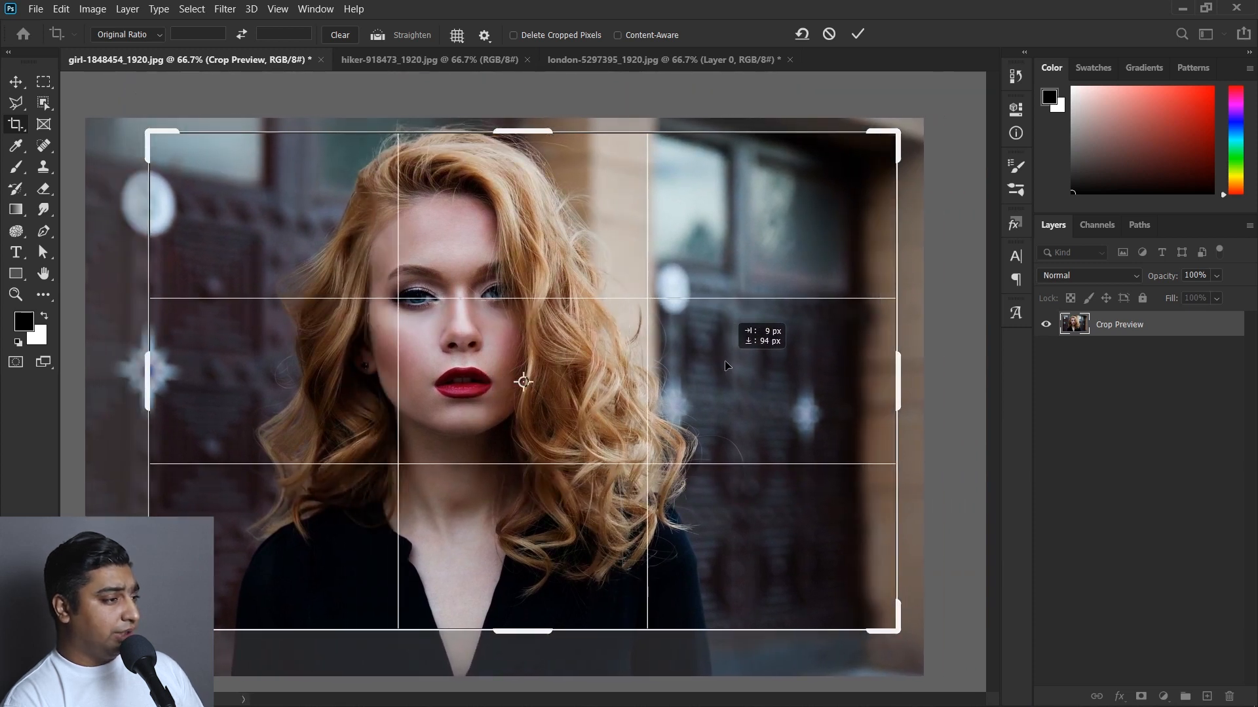
drag(726, 365, 726, 366)
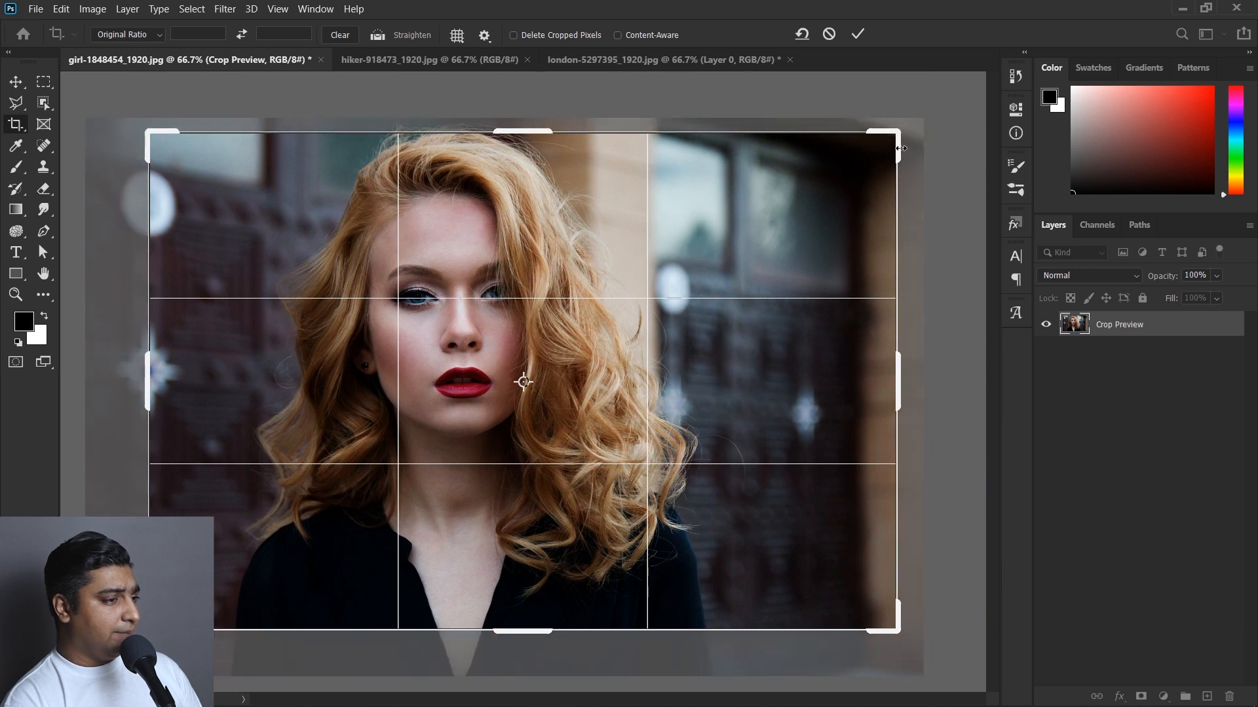
drag(884, 150, 853, 161)
Crop the portrait to 1 : 1 (Square) at full image height, with the face on the frame's left third line
click(129, 35)
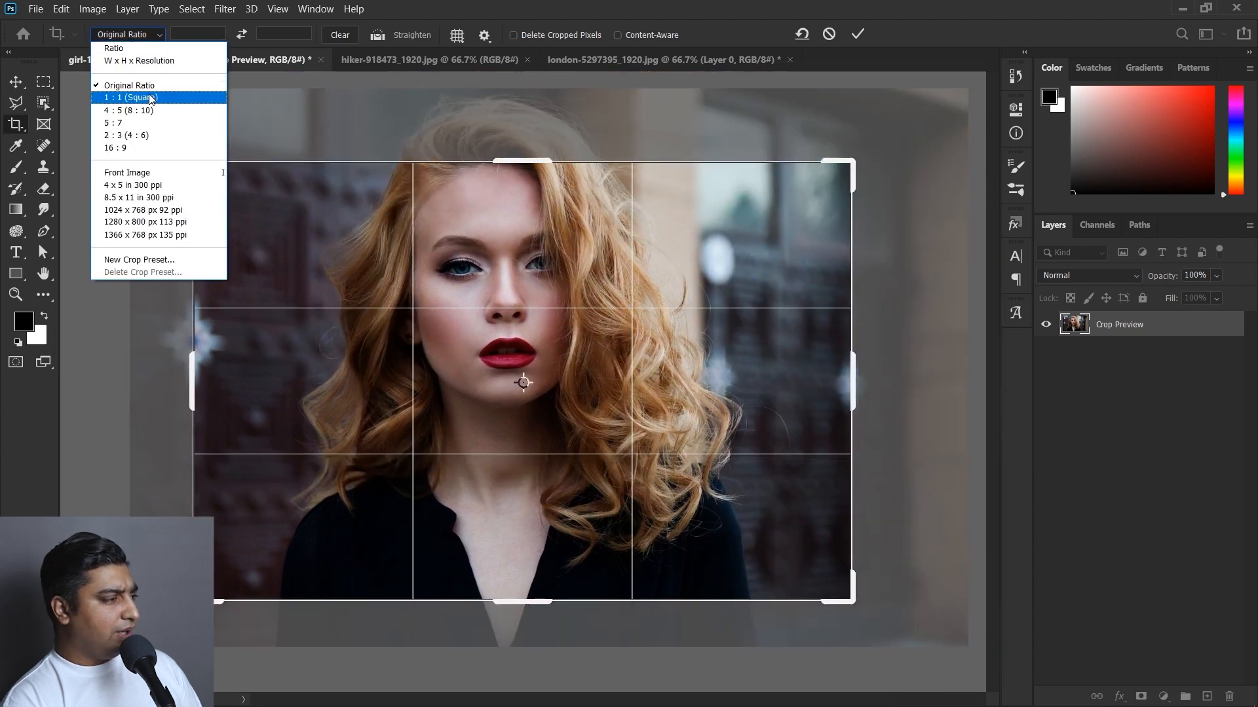
click(152, 99)
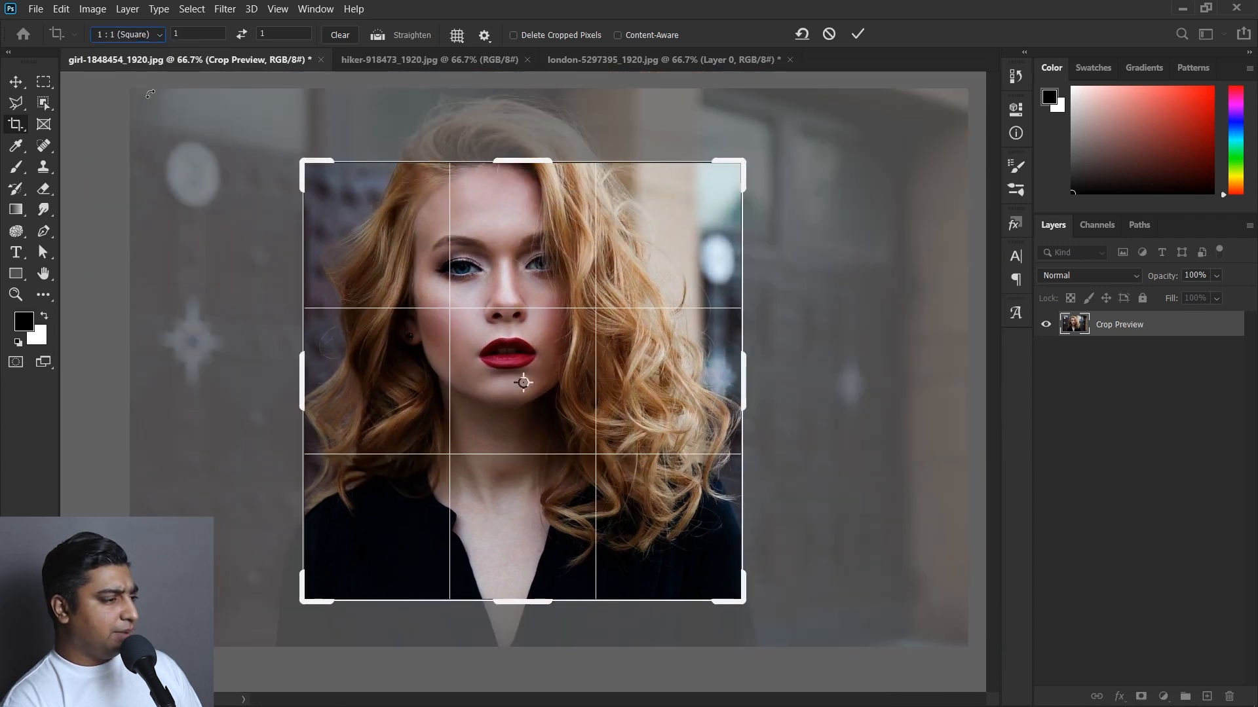
drag(604, 247, 614, 300)
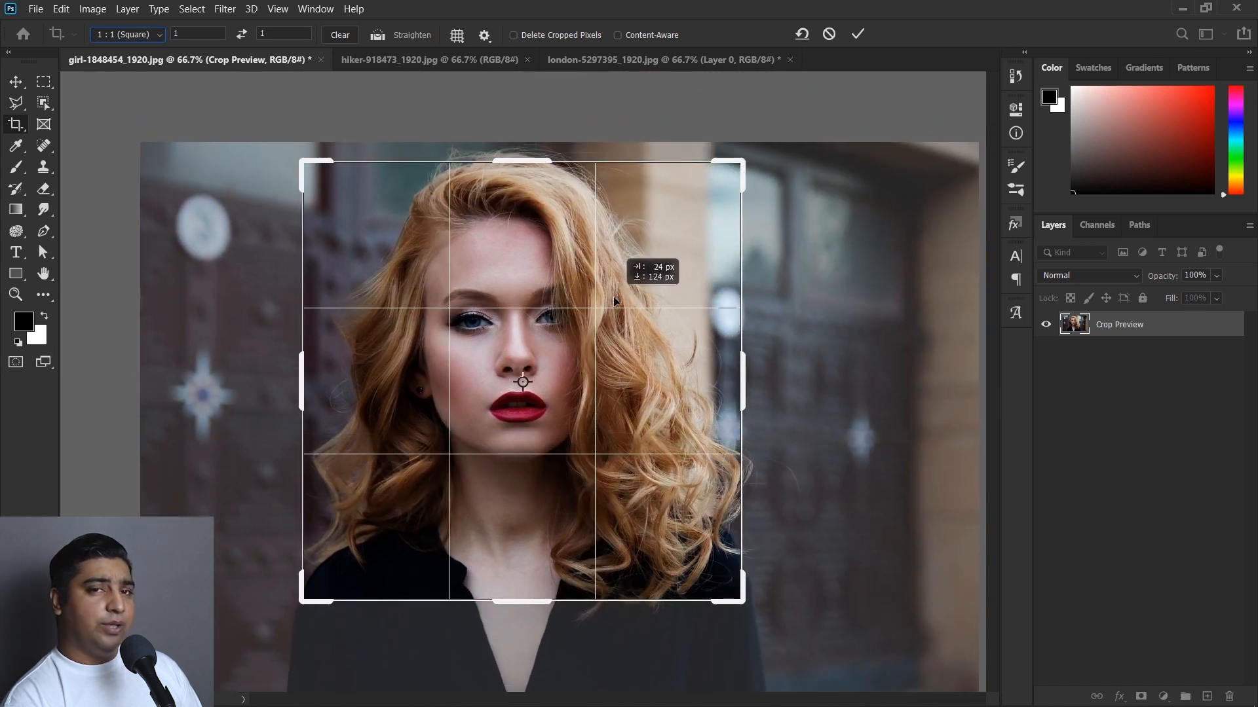
drag(615, 300, 614, 300)
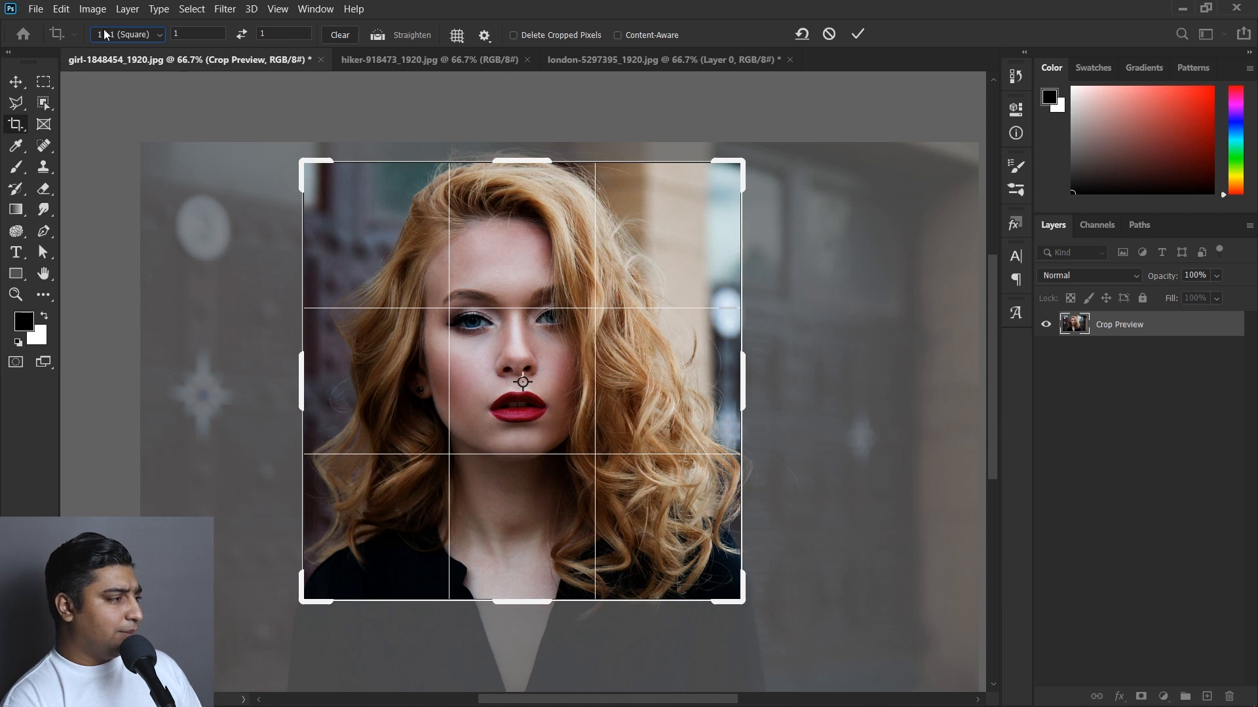
drag(738, 609, 798, 588)
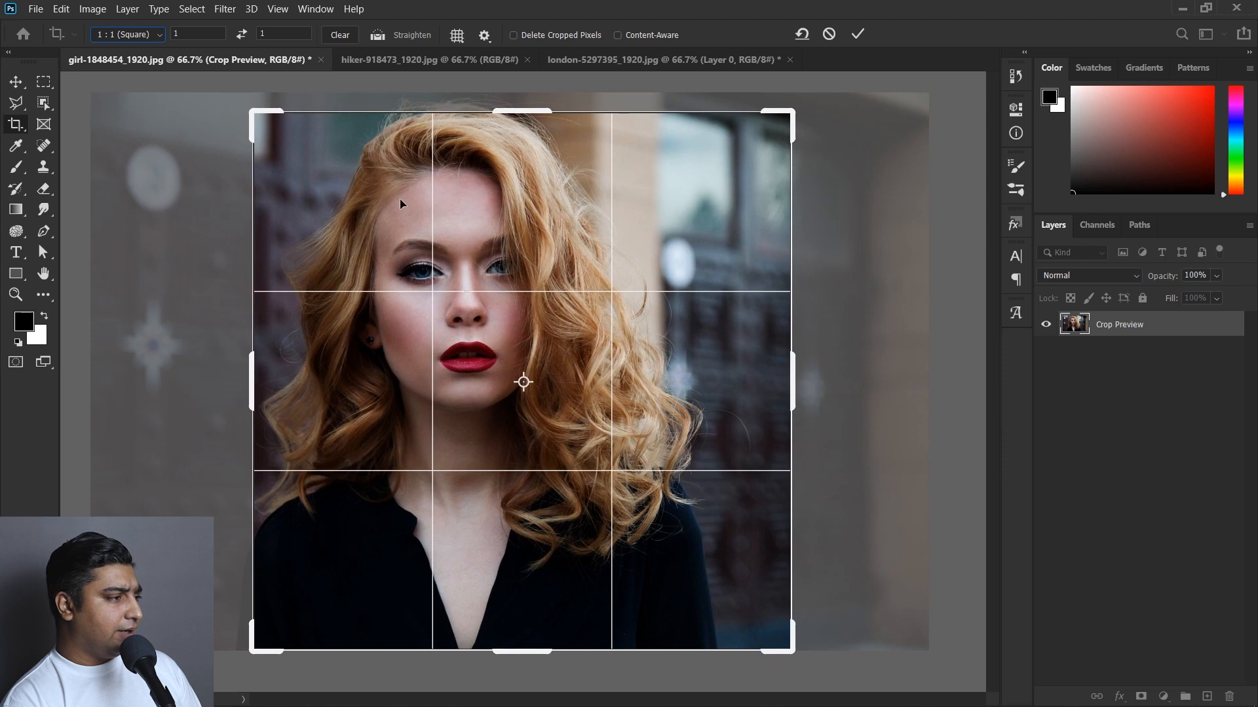
drag(260, 109, 250, 103)
drag(539, 254, 495, 258)
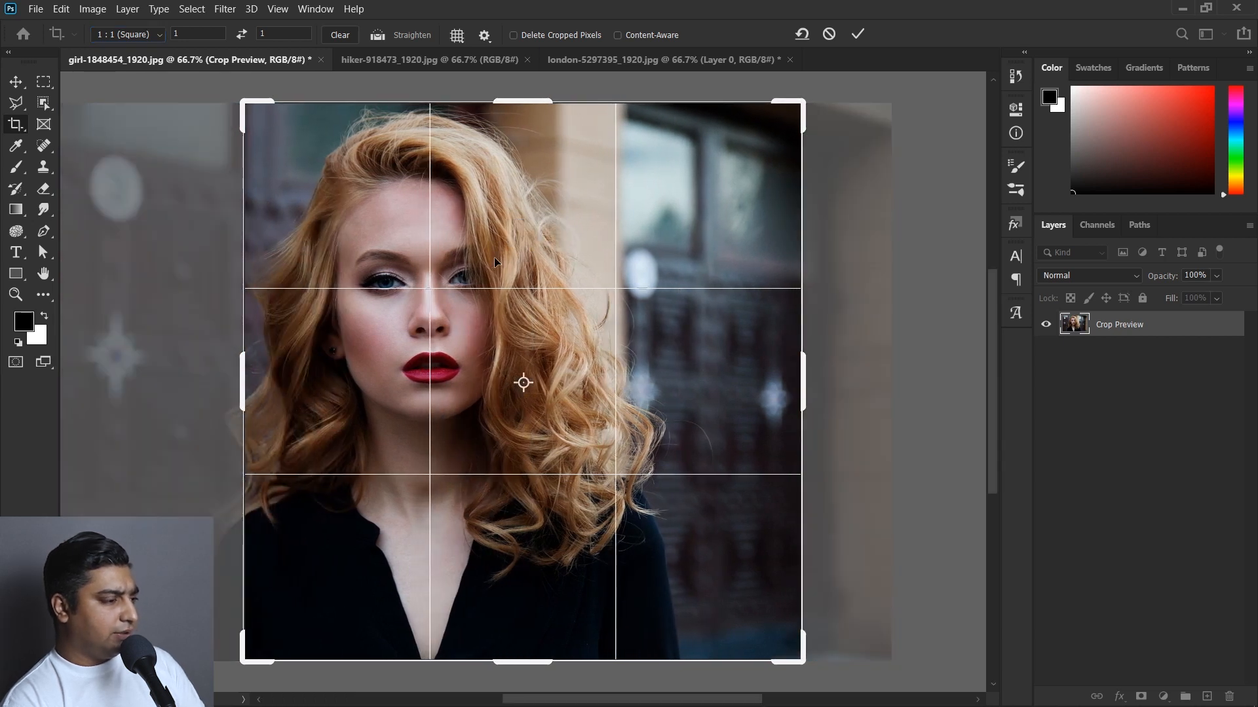
key(Return)
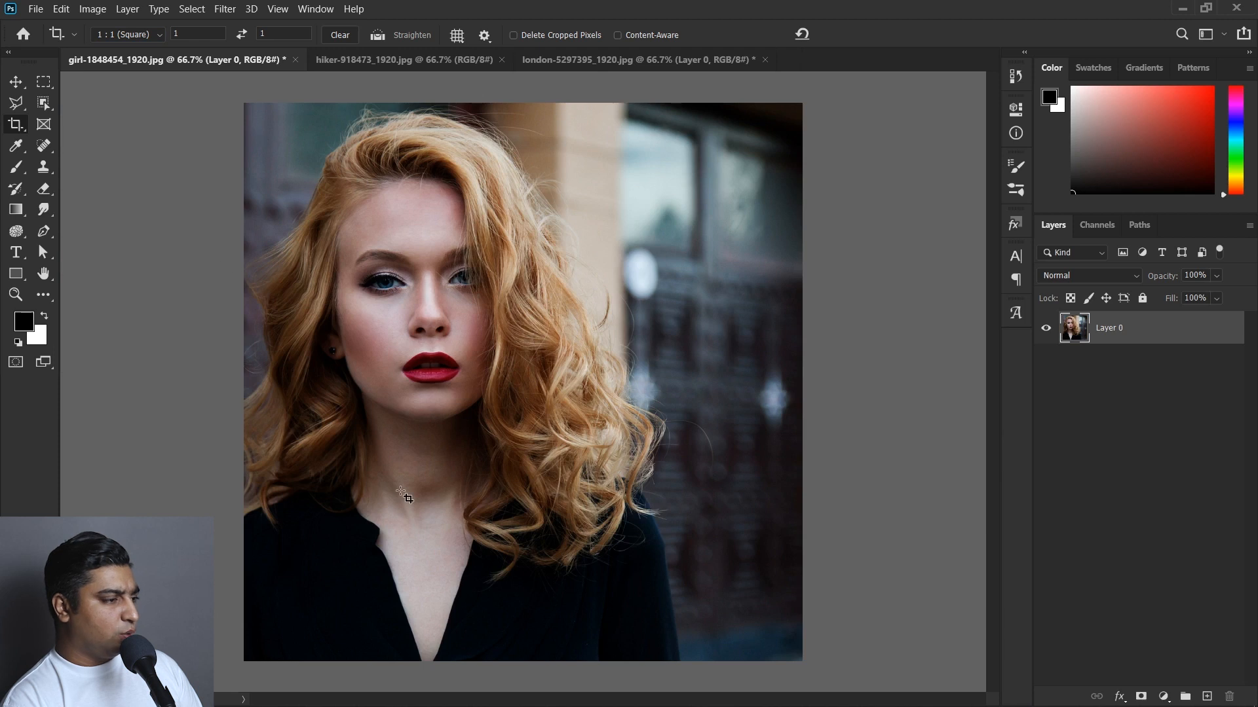
Start a crop with the 4 x 5 in 300 ppi preset and centre the woman within the frame
click(130, 35)
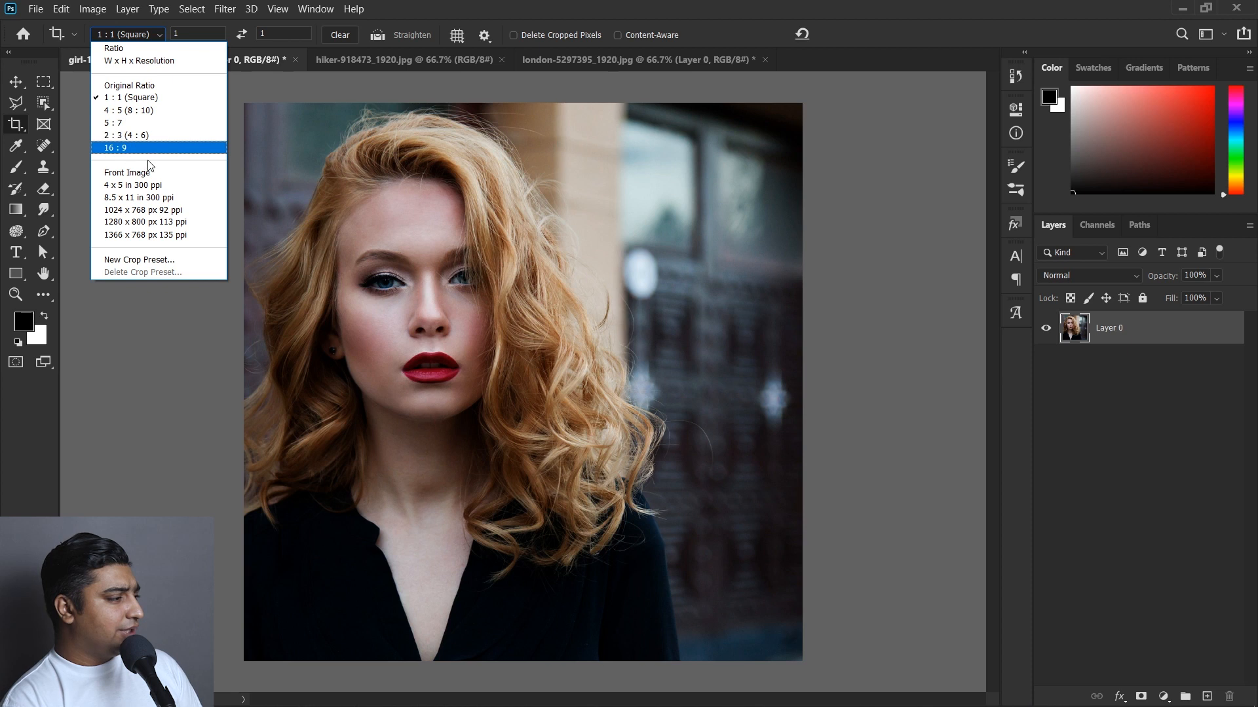
click(173, 187)
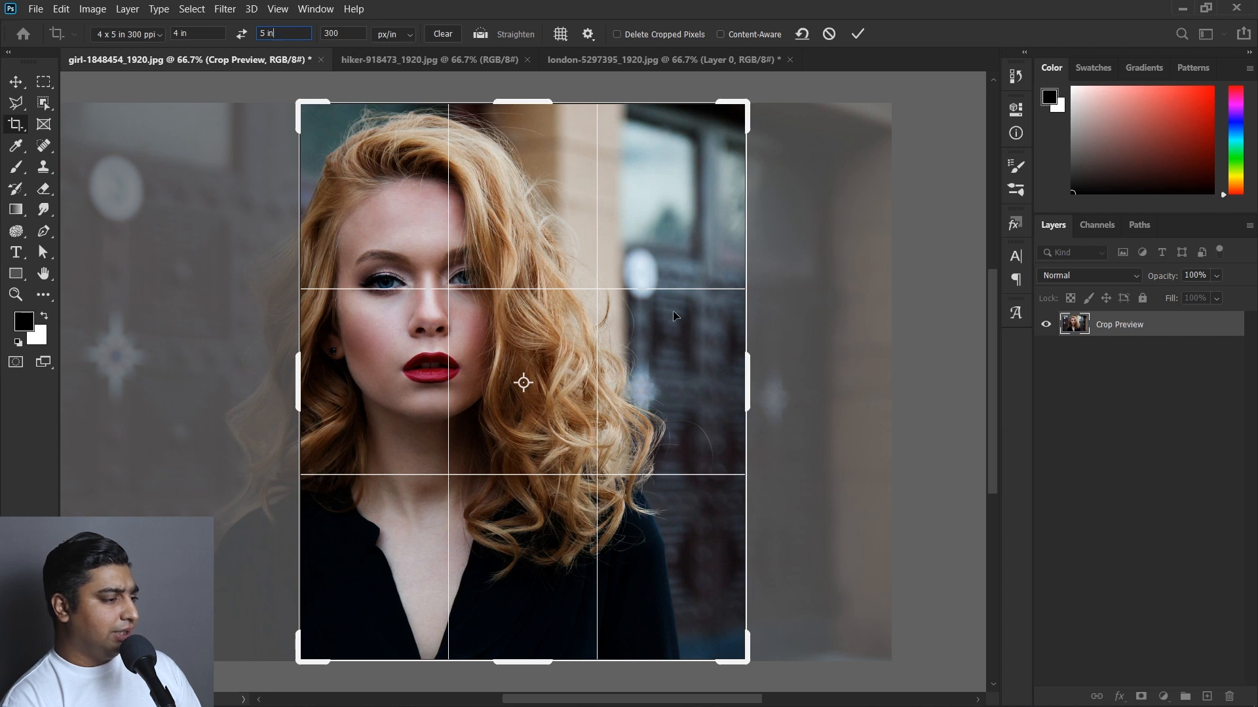
drag(674, 316, 738, 313)
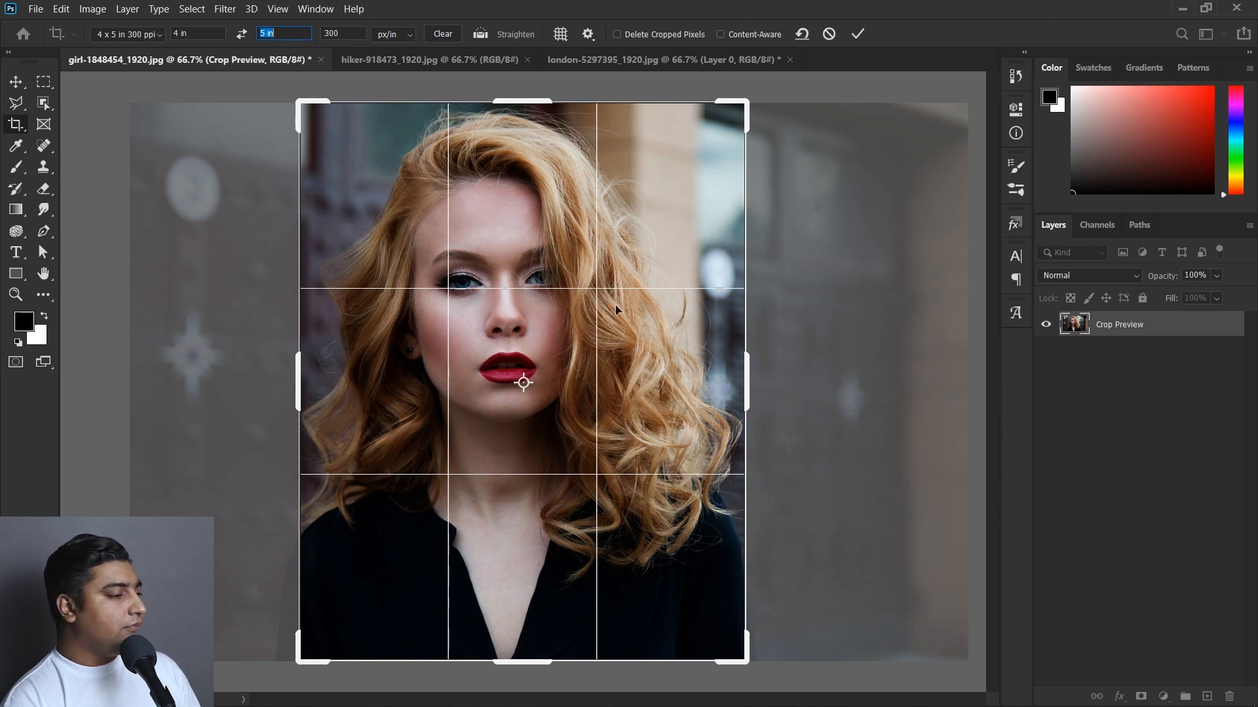
mouse_move(580, 275)
mouse_down()
mouse_move(557, 279)
mouse_move(607, 280)
mouse_move(582, 287)
mouse_move(602, 276)
mouse_move(548, 272)
mouse_move(588, 279)
mouse_up()
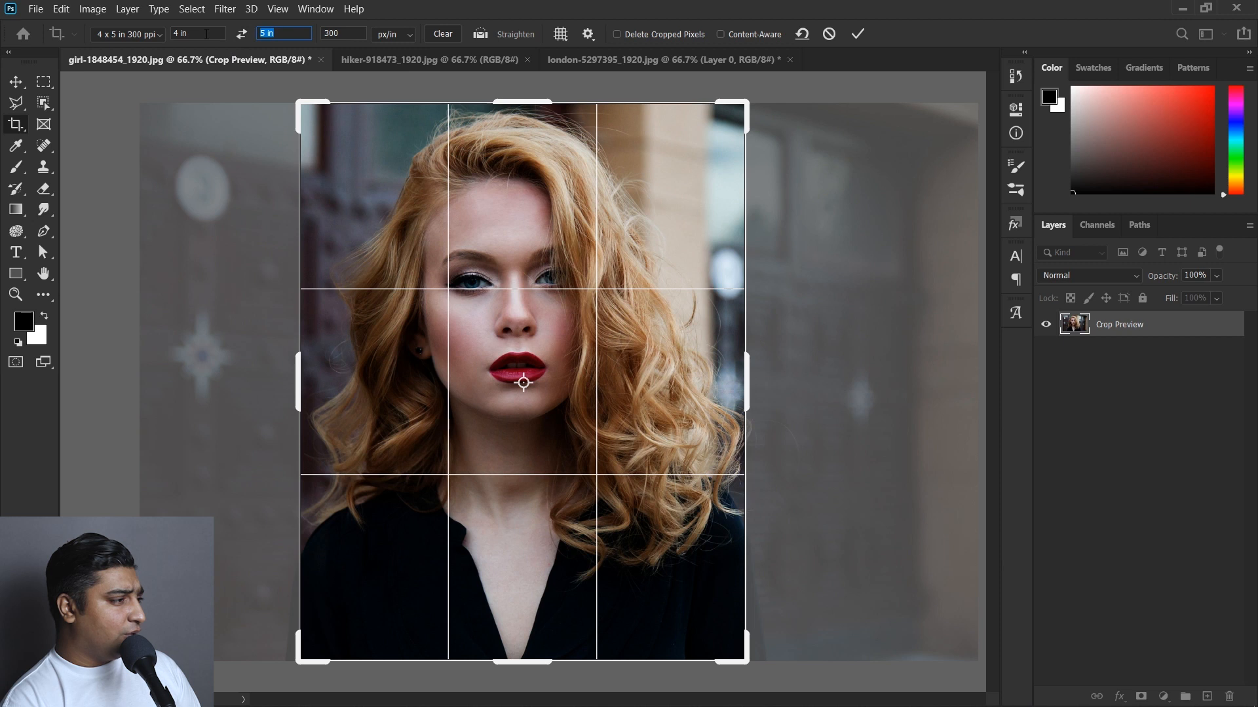
Set the crop height to 3 in and shrink the crop frame proportionally
text(3)
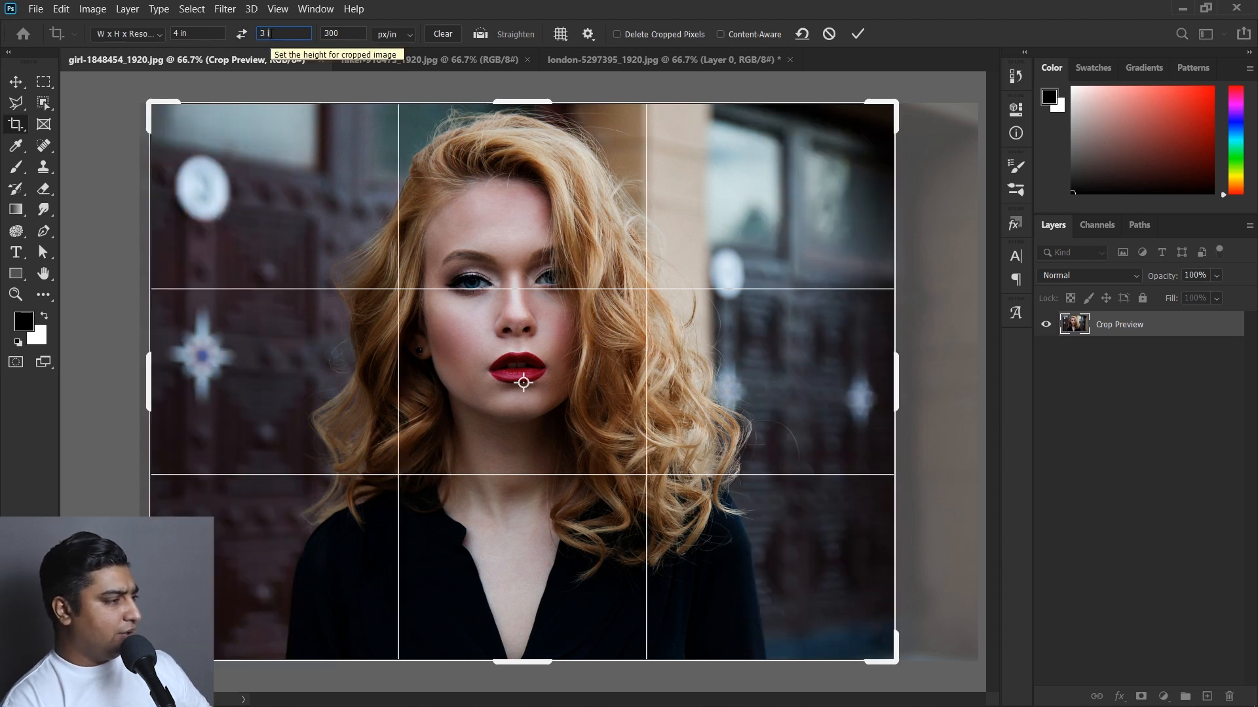
text( in)
key(Return)
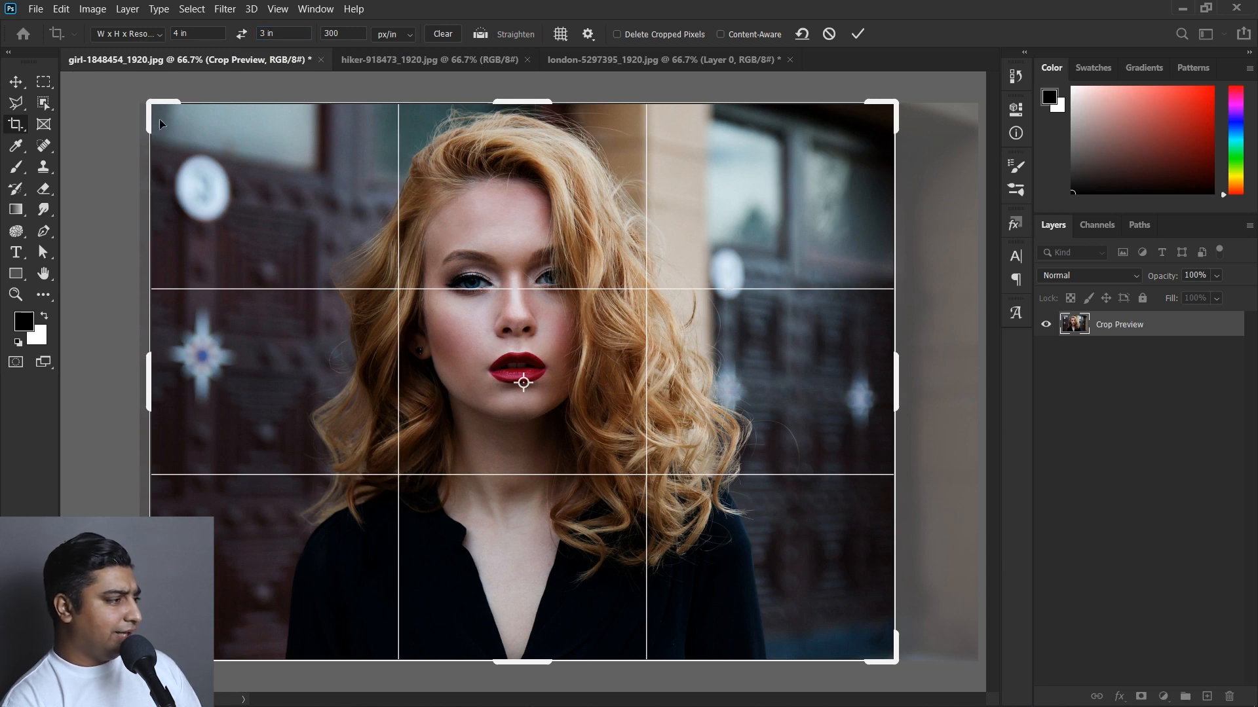
drag(149, 103, 191, 133)
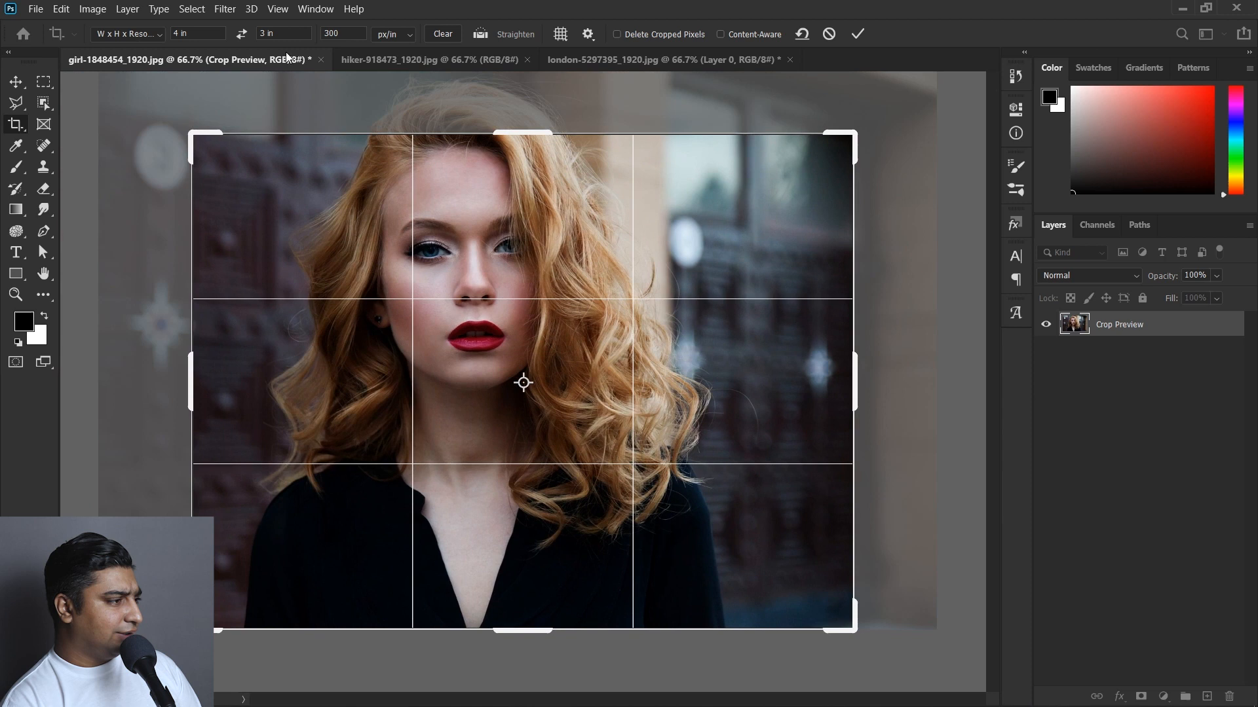
Switch the crop resolution unit to px/cm and back to px/in
drag(345, 34, 302, 31)
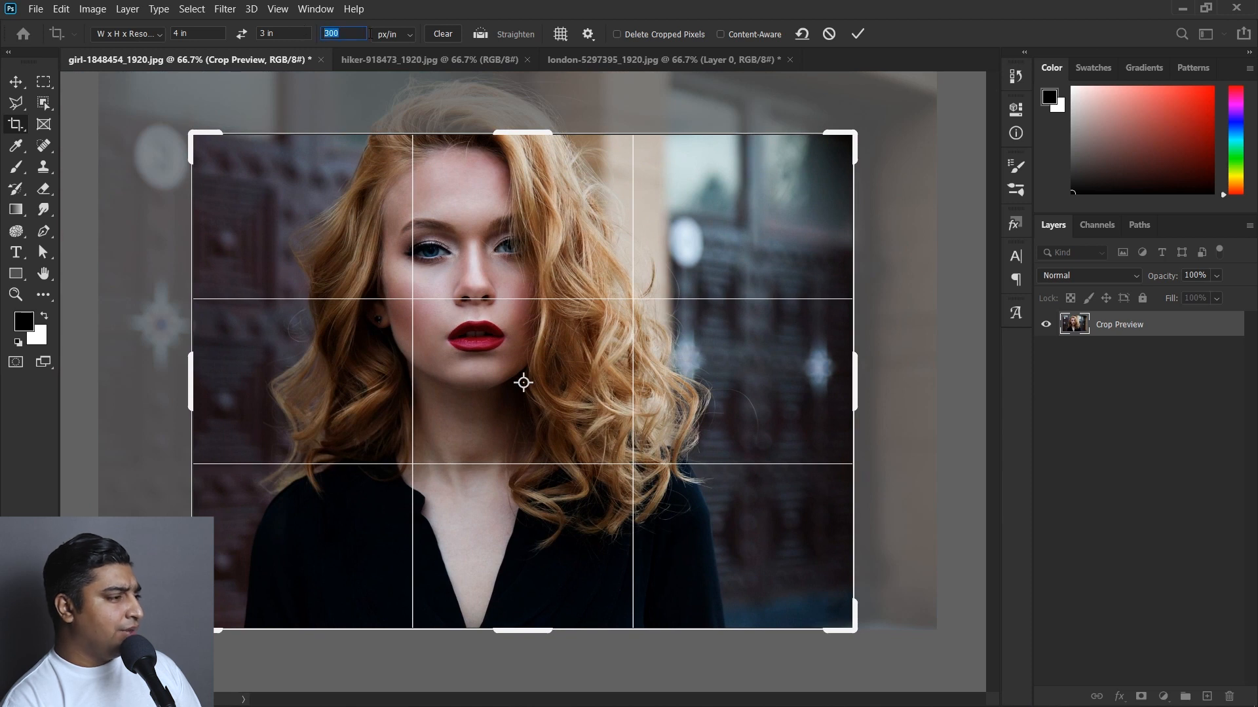
click(393, 34)
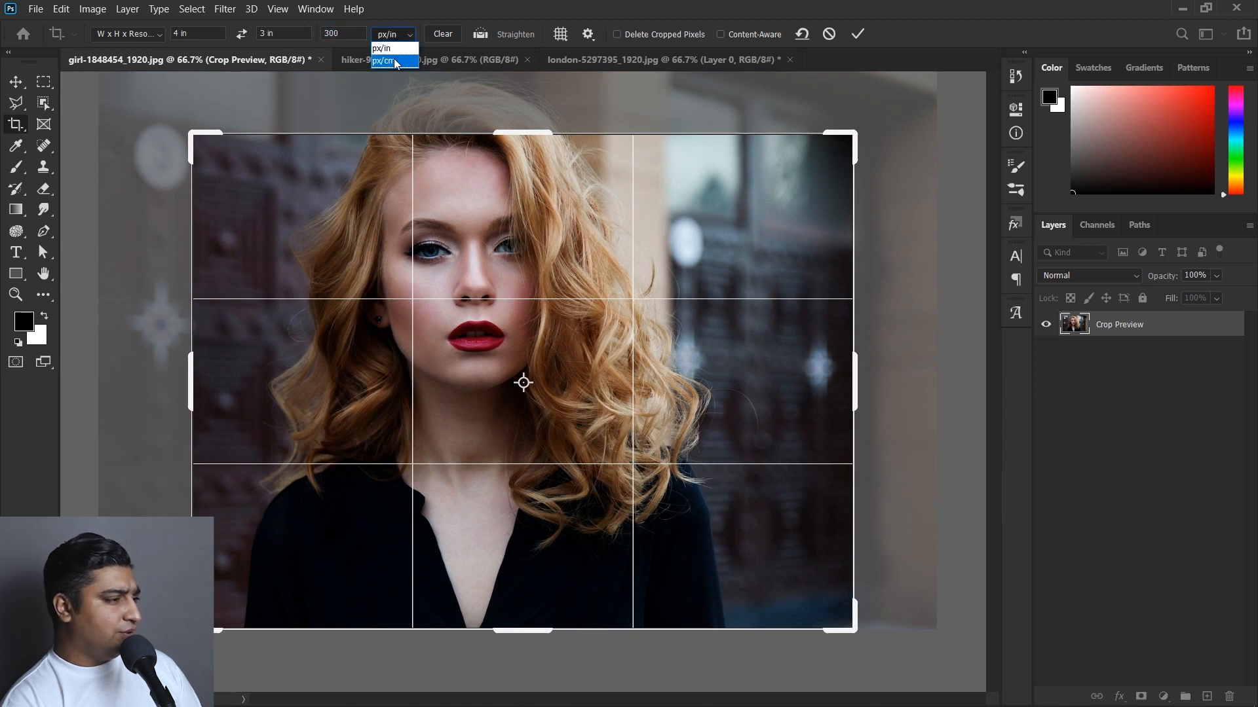
click(388, 51)
click(392, 37)
click(392, 61)
click(393, 34)
click(388, 47)
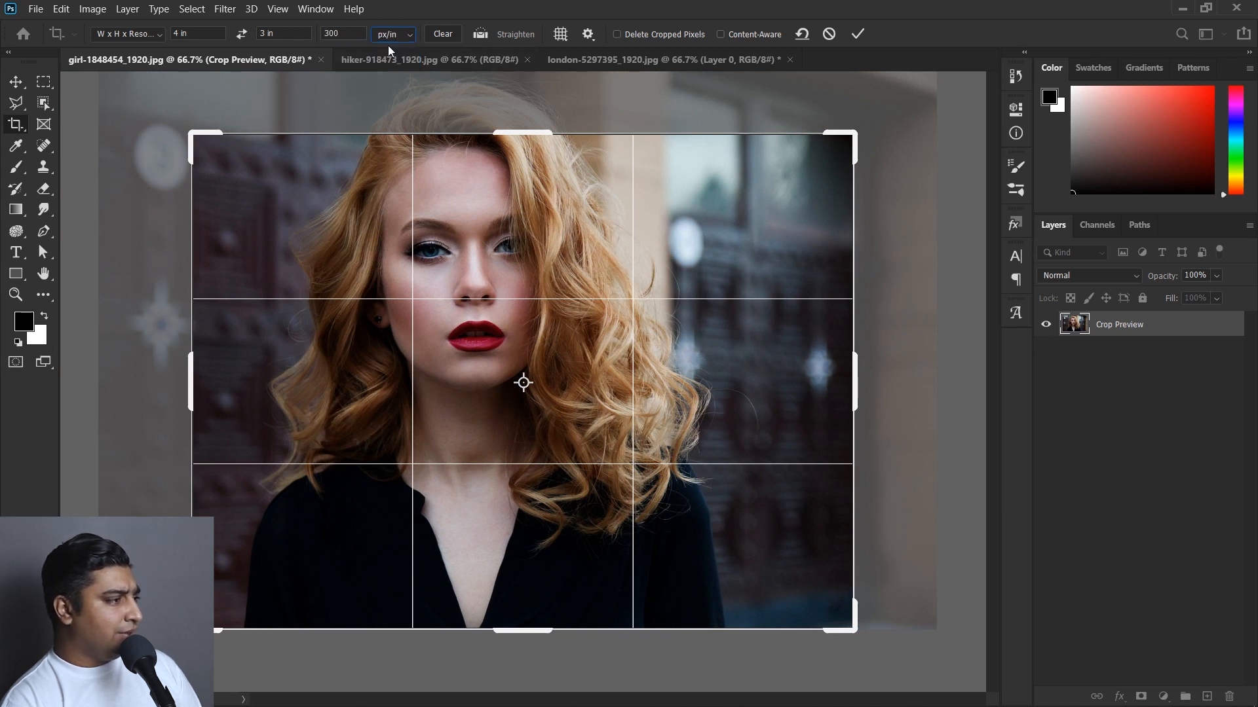
Apply the 4 in by 3 in crop at 300 px/in to the portrait, and undo it
click(145, 38)
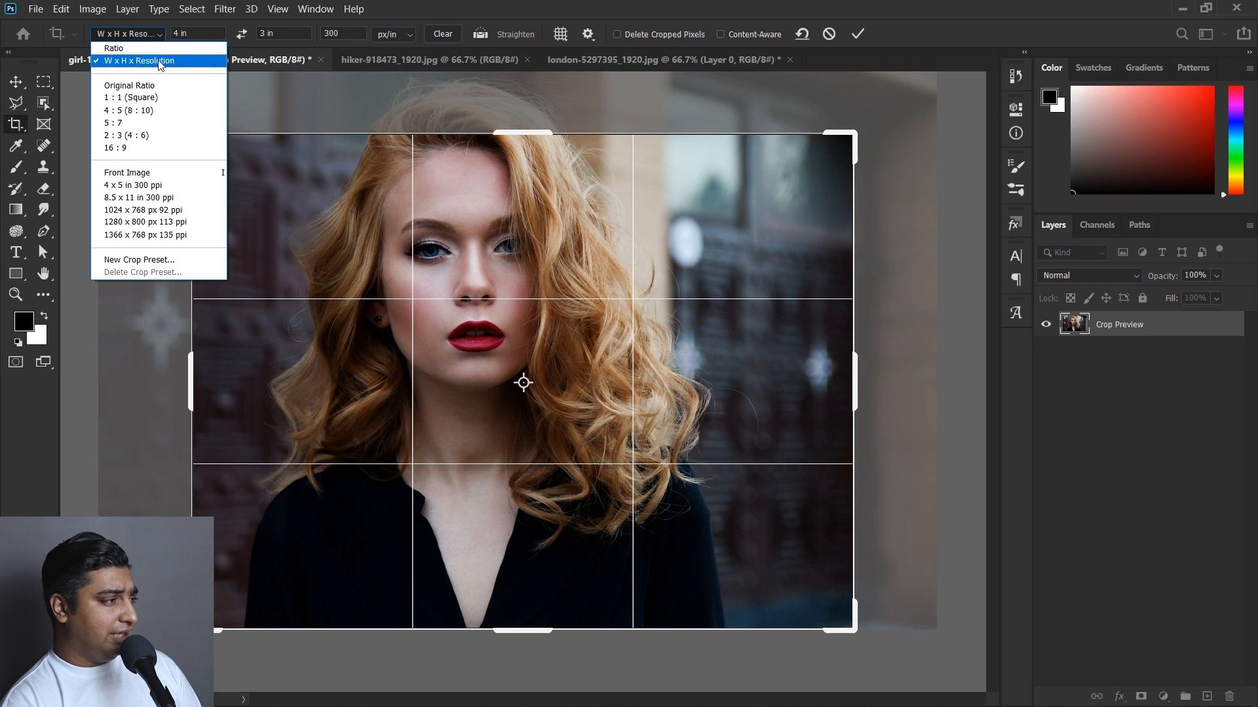
click(199, 34)
key(Tab)
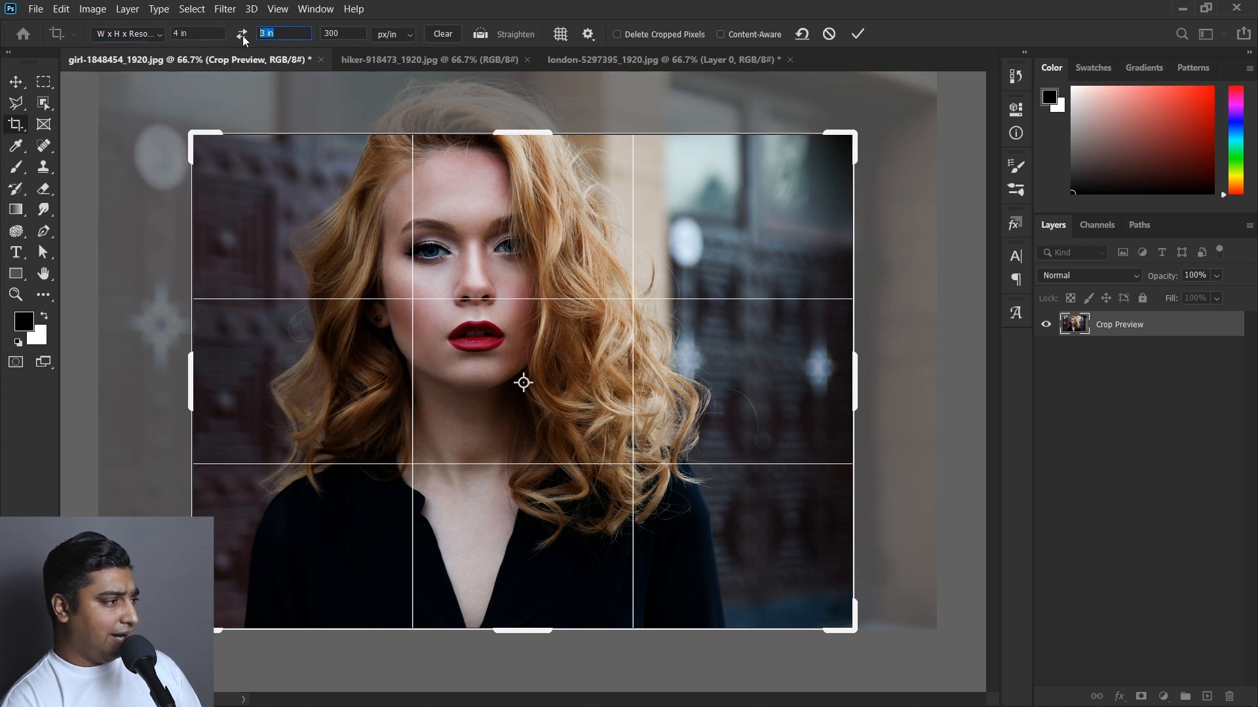
key(Tab)
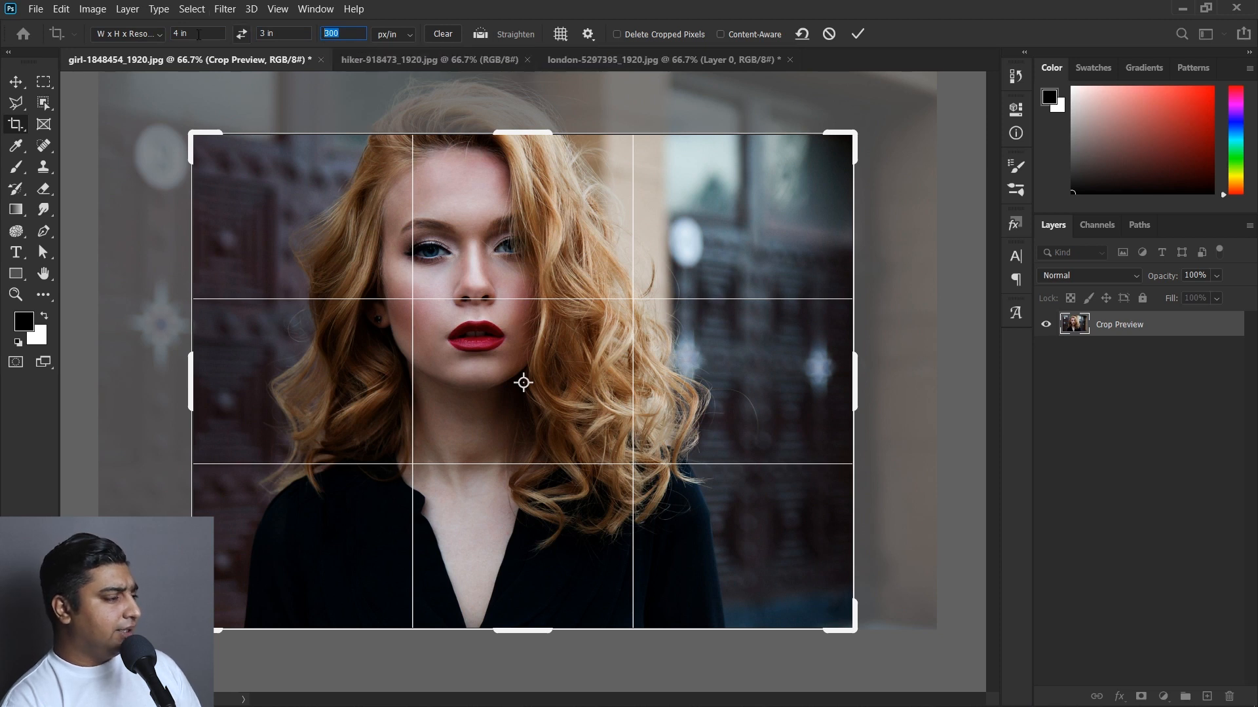
key(Return)
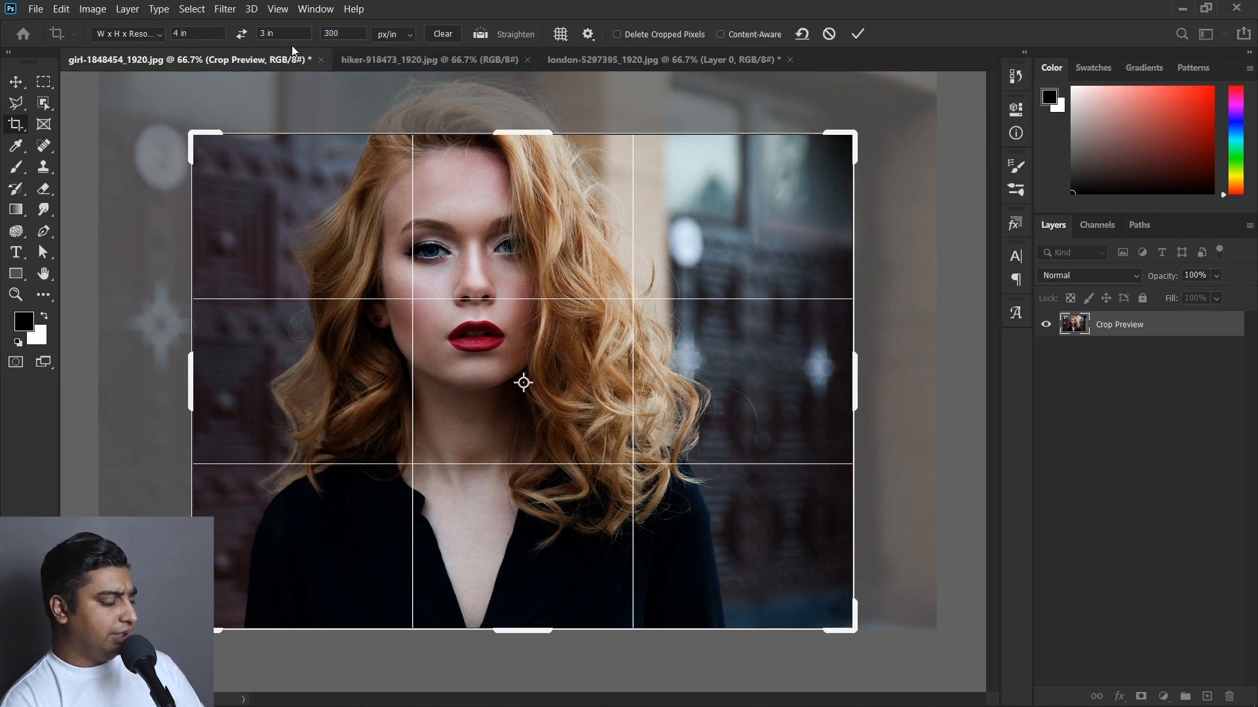
key(Return)
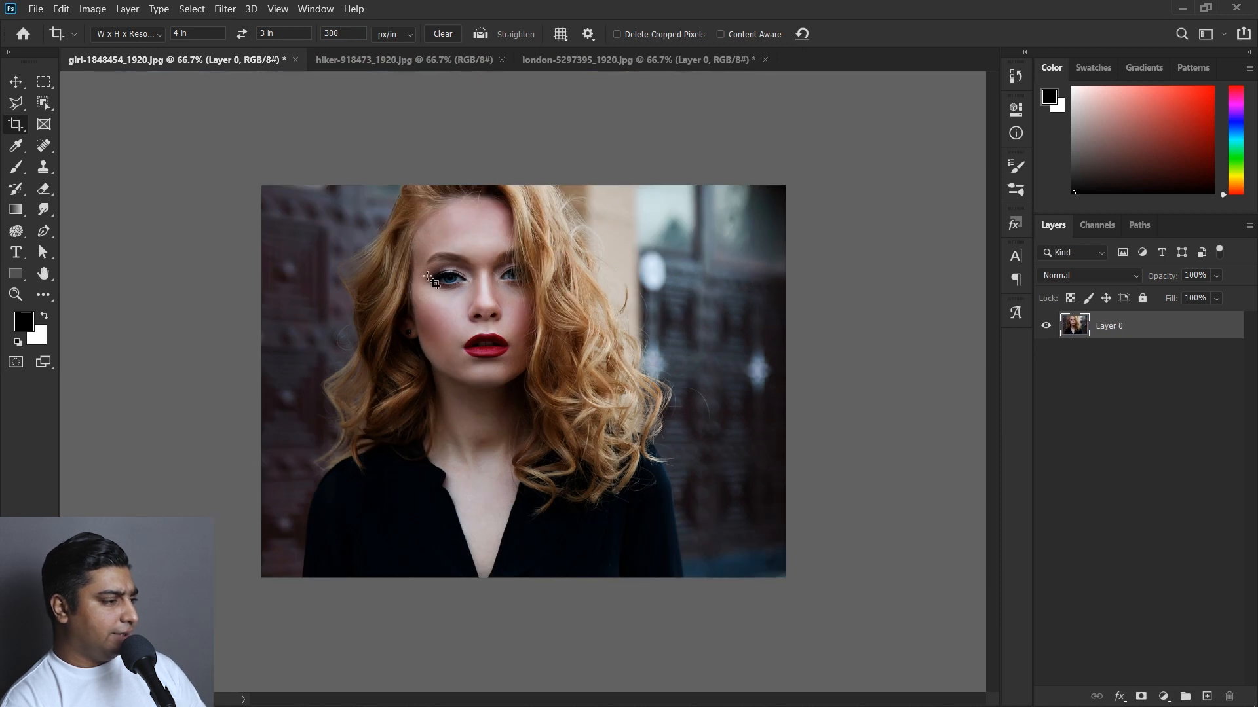
key(ctrl+z)
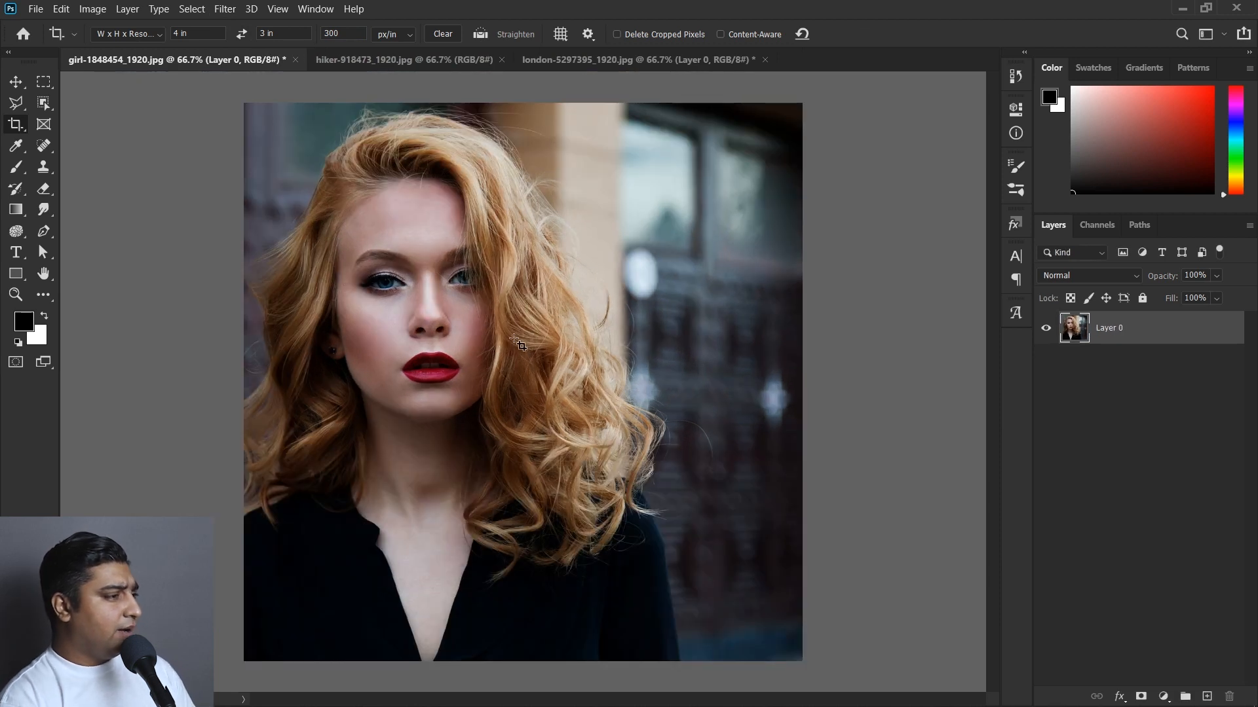
Clear the crop width, height and resolution, and try a freehand crop over the woman's face and hair
click(437, 36)
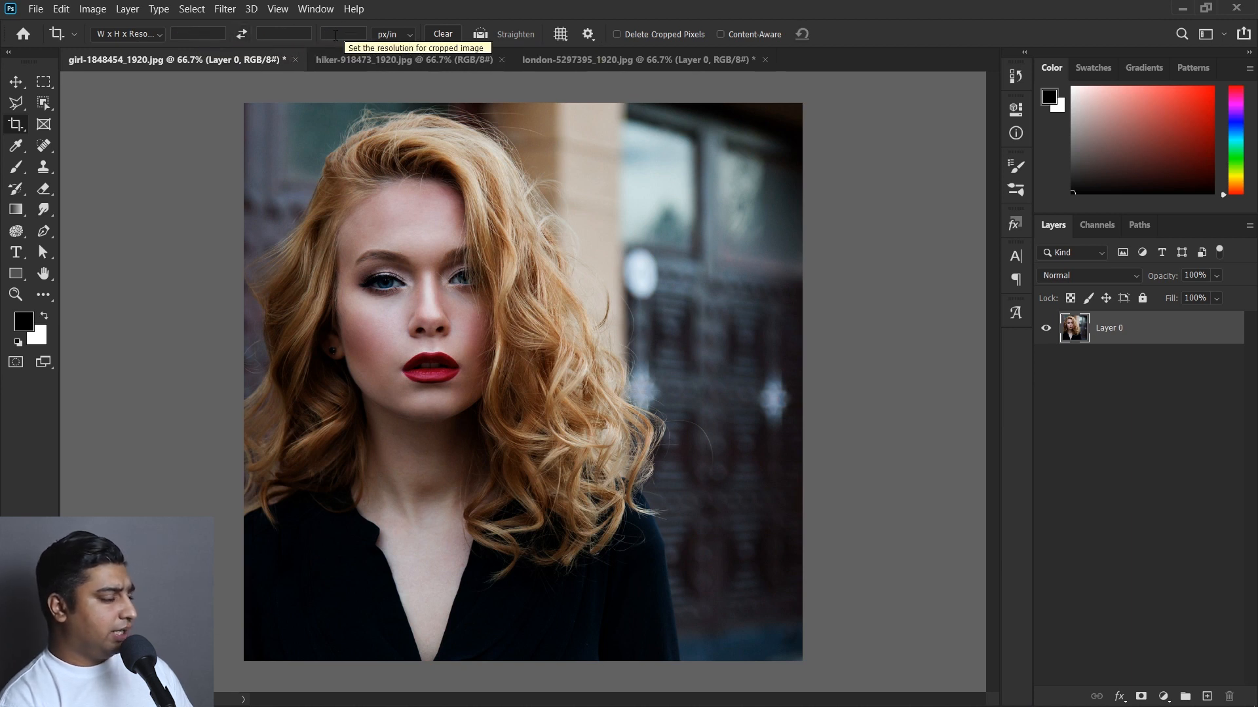
drag(384, 167, 708, 520)
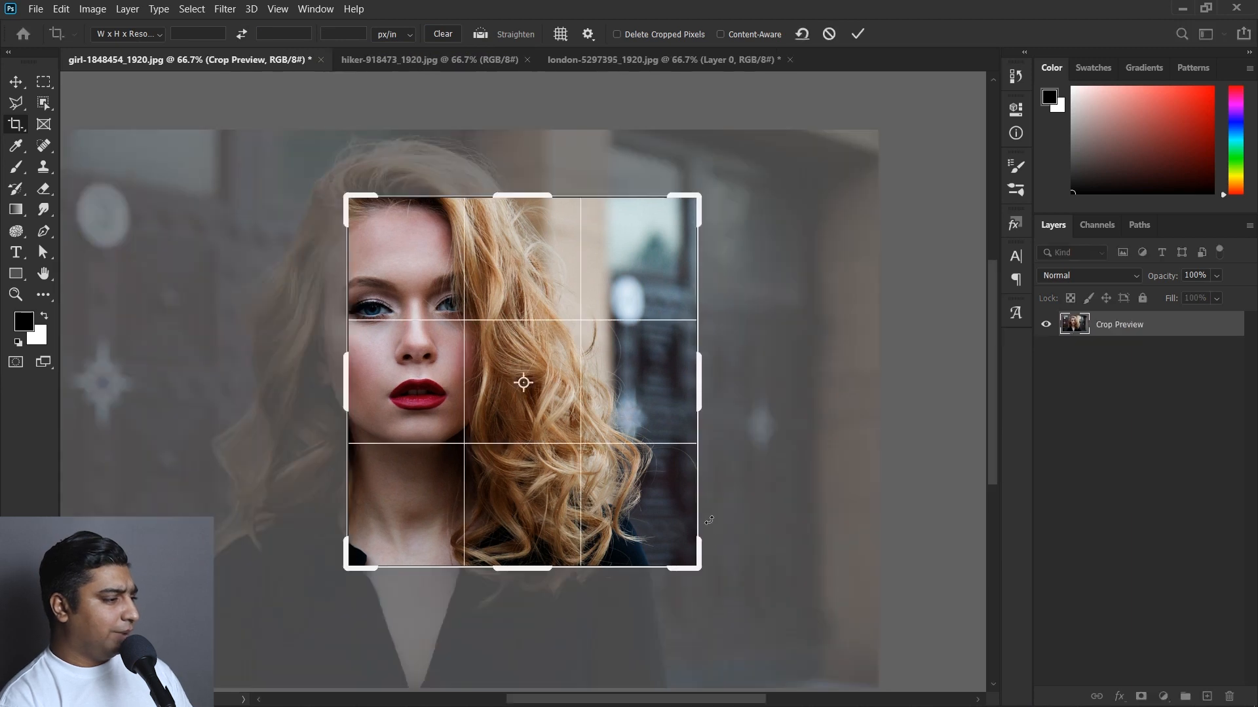
key(Return)
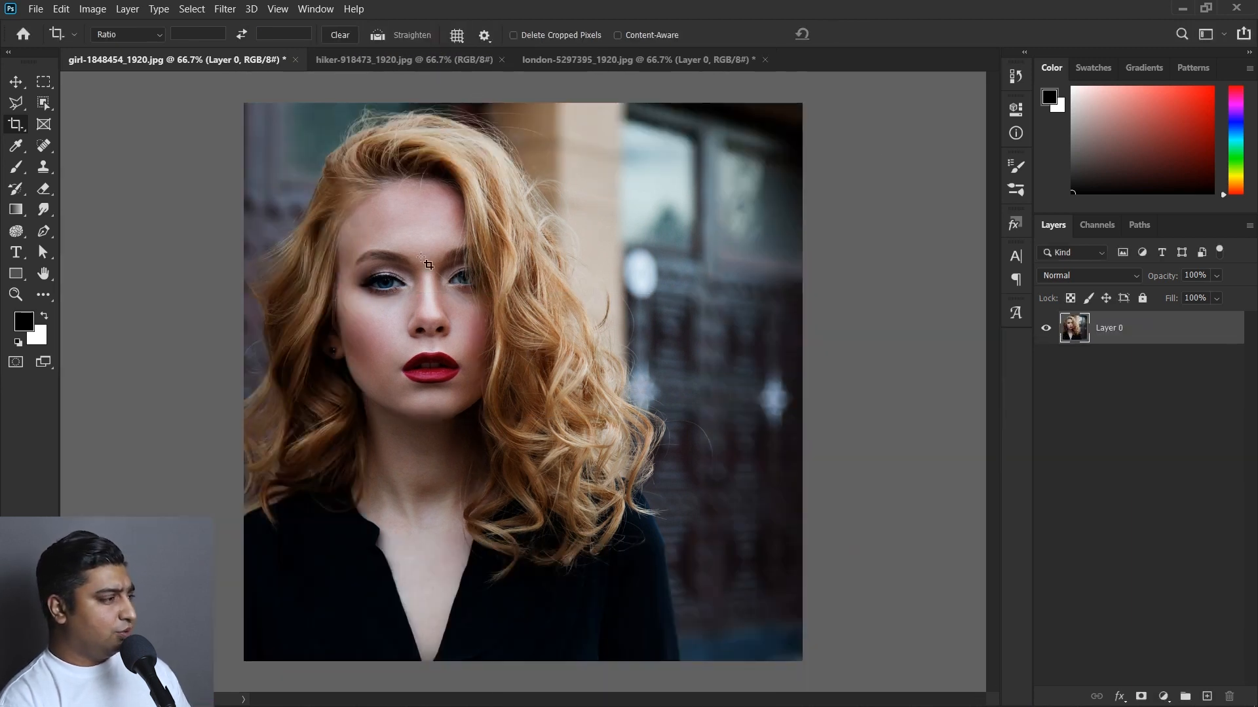
Crop the portrait to a custom 2 : 3 ratio, shifting the image so the woman is centred in the frame
click(139, 34)
click(110, 46)
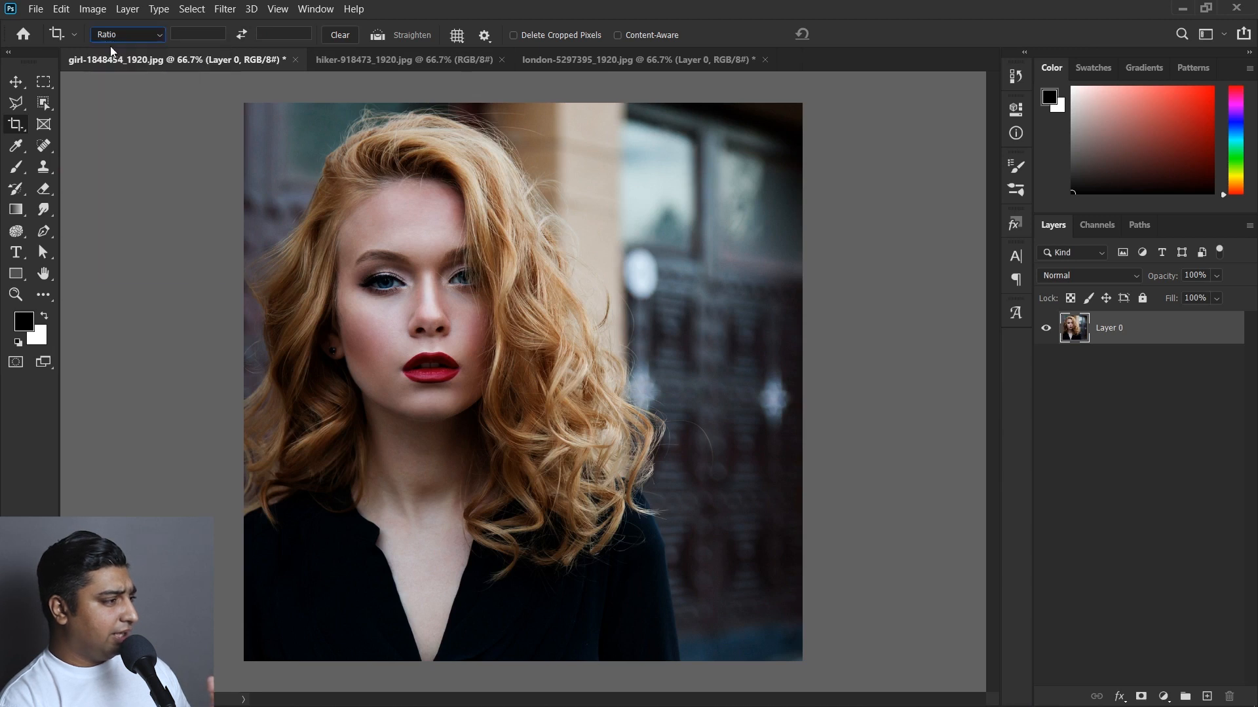
click(345, 160)
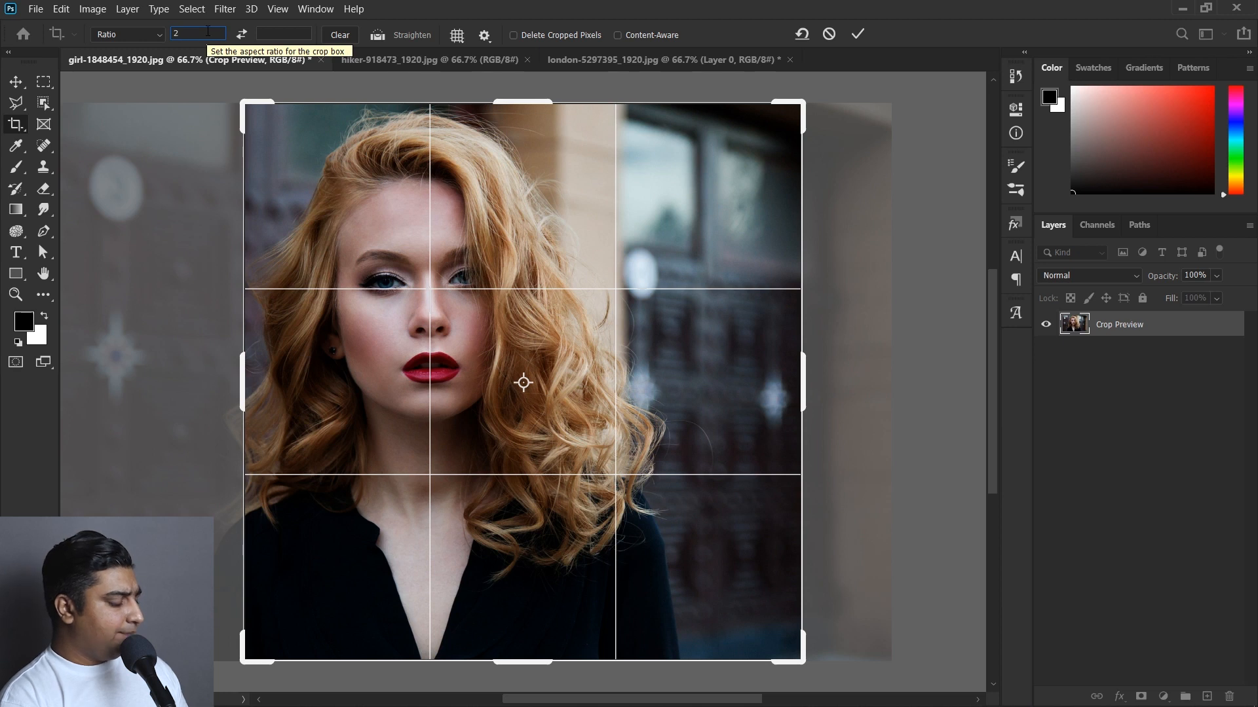
key(Tab)
text(3)
drag(515, 251, 602, 251)
key(Return)
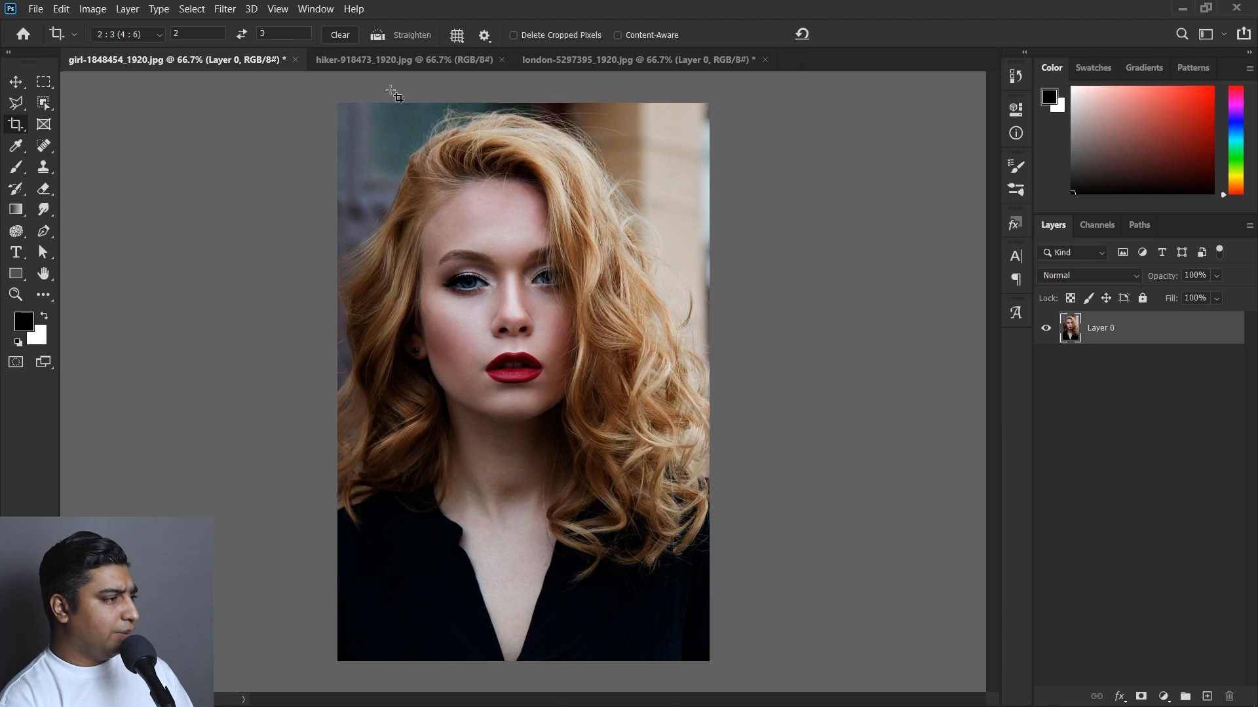
Clear the ratio values and crop the portrait freehand to a wide frame around the woman's head and shoulders
click(338, 37)
drag(381, 158, 663, 552)
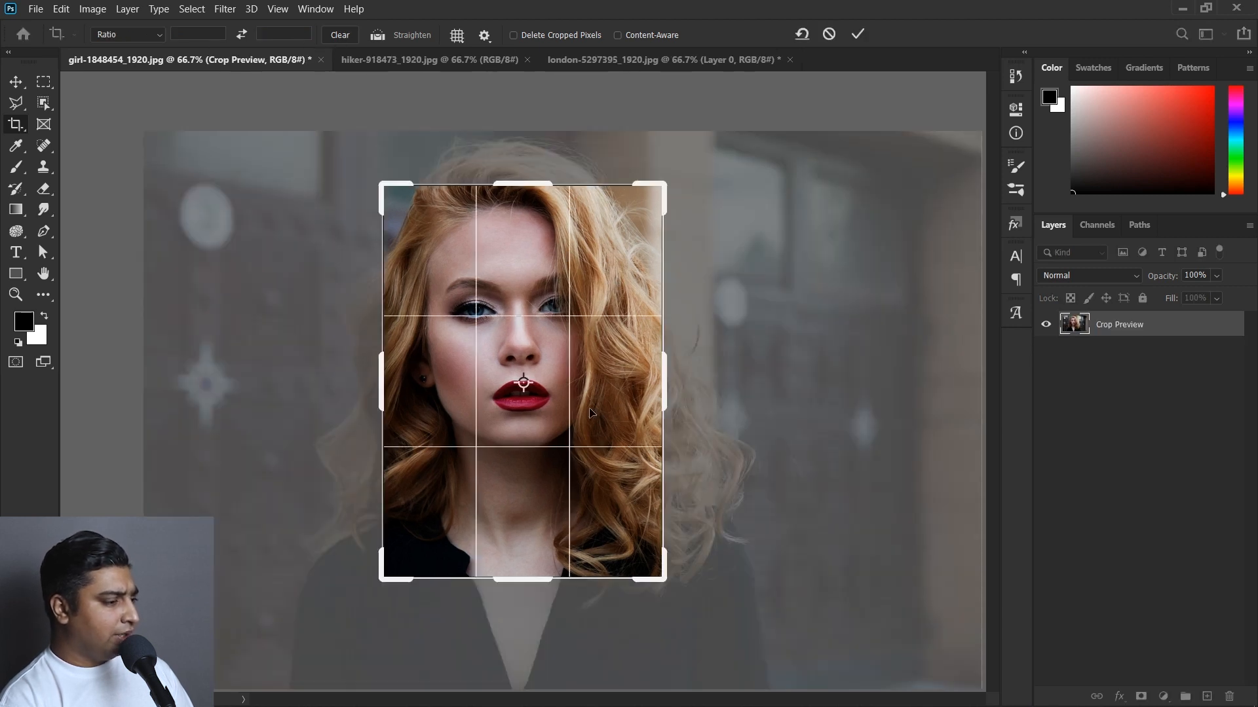
drag(663, 397, 748, 397)
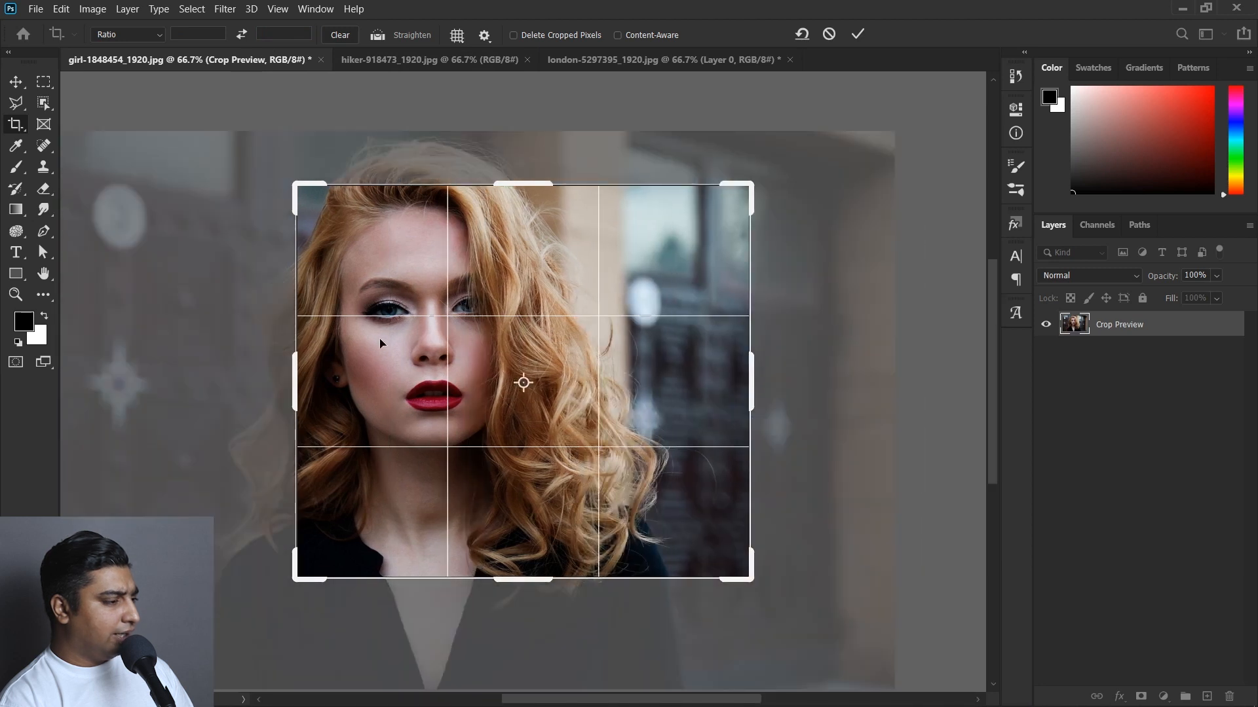
drag(298, 380, 214, 380)
drag(526, 183, 526, 155)
mouse_move(532, 606)
mouse_down()
mouse_move(532, 662)
mouse_move(532, 573)
mouse_move(532, 608)
mouse_up()
mouse_move(829, 389)
mouse_down()
mouse_move(799, 387)
mouse_move(834, 387)
mouse_up()
key(Return)
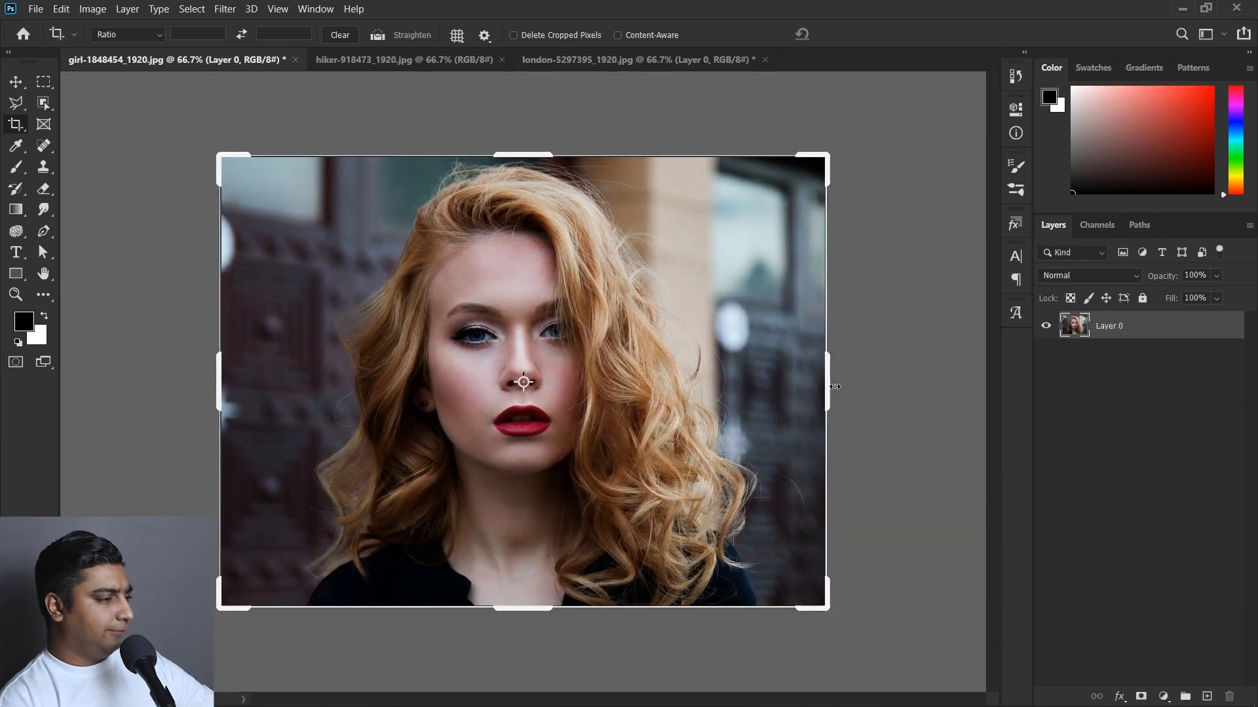
Revert the portrait to its saved version and crop in its edges with Delete Cropped Pixels off
click(35, 8)
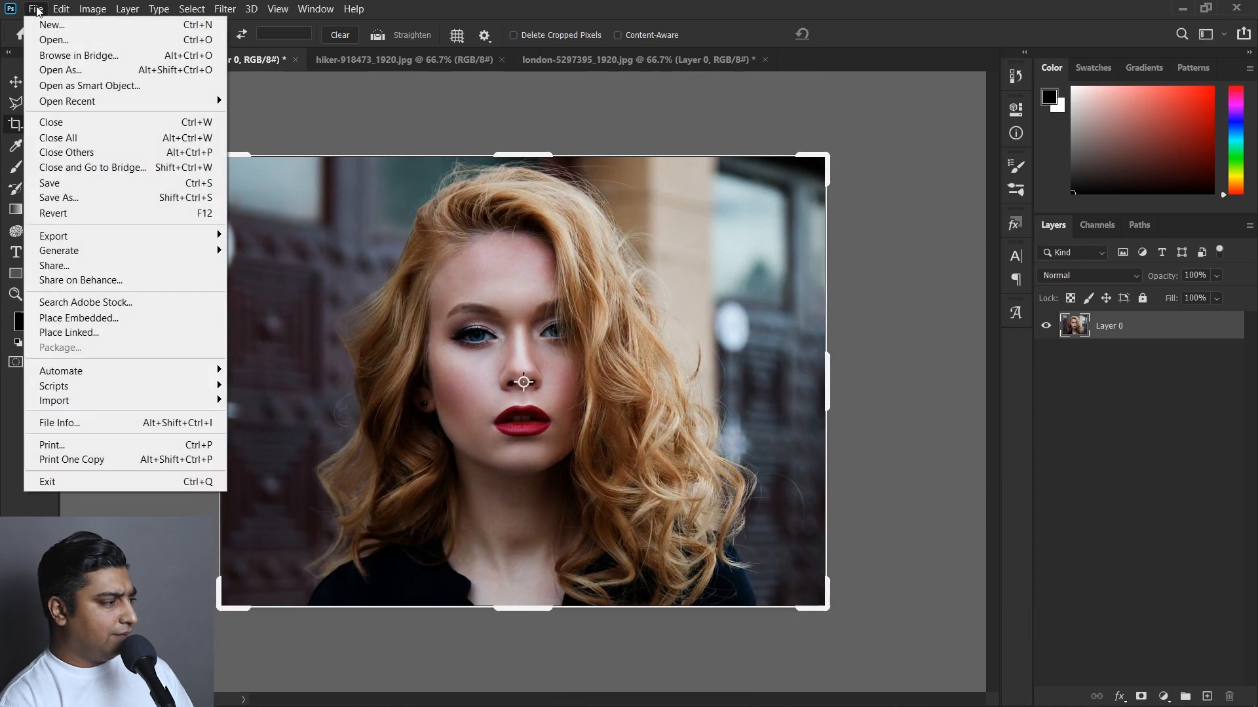
click(202, 214)
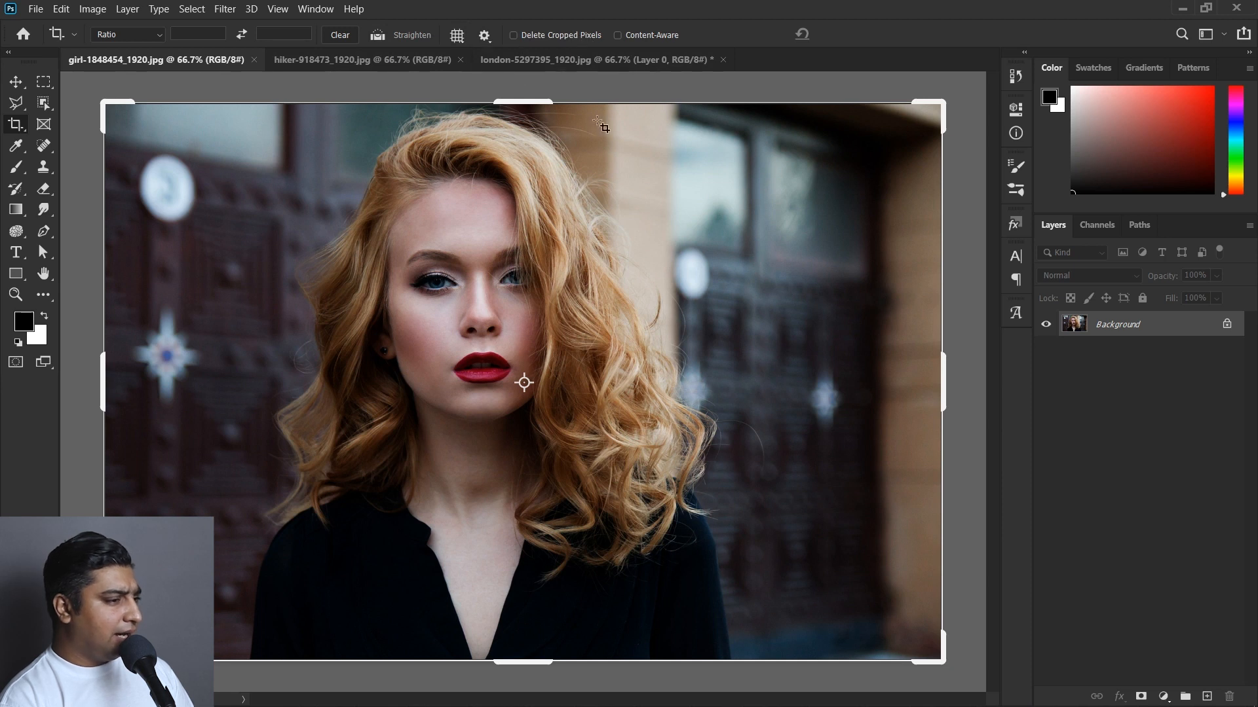
drag(938, 110, 878, 132)
key(Return)
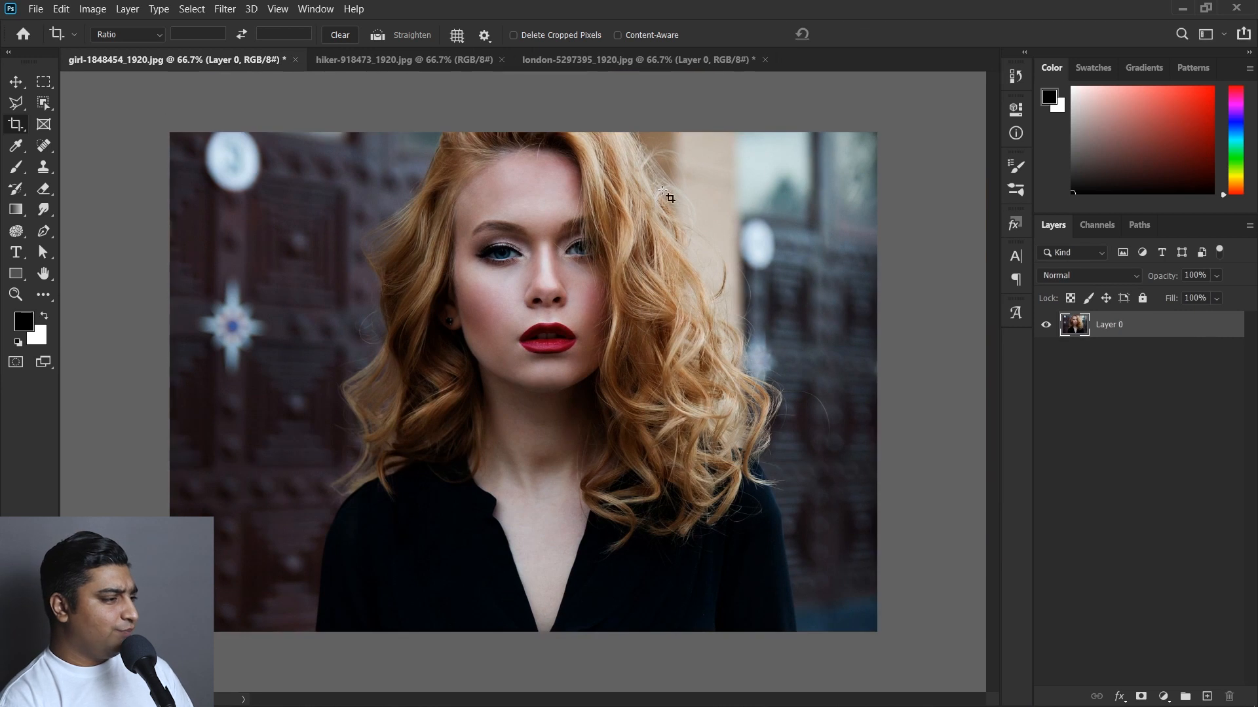
Shift the cropped portrait within the canvas to check for retained pixels, and undo back to the uncropped image
click(16, 82)
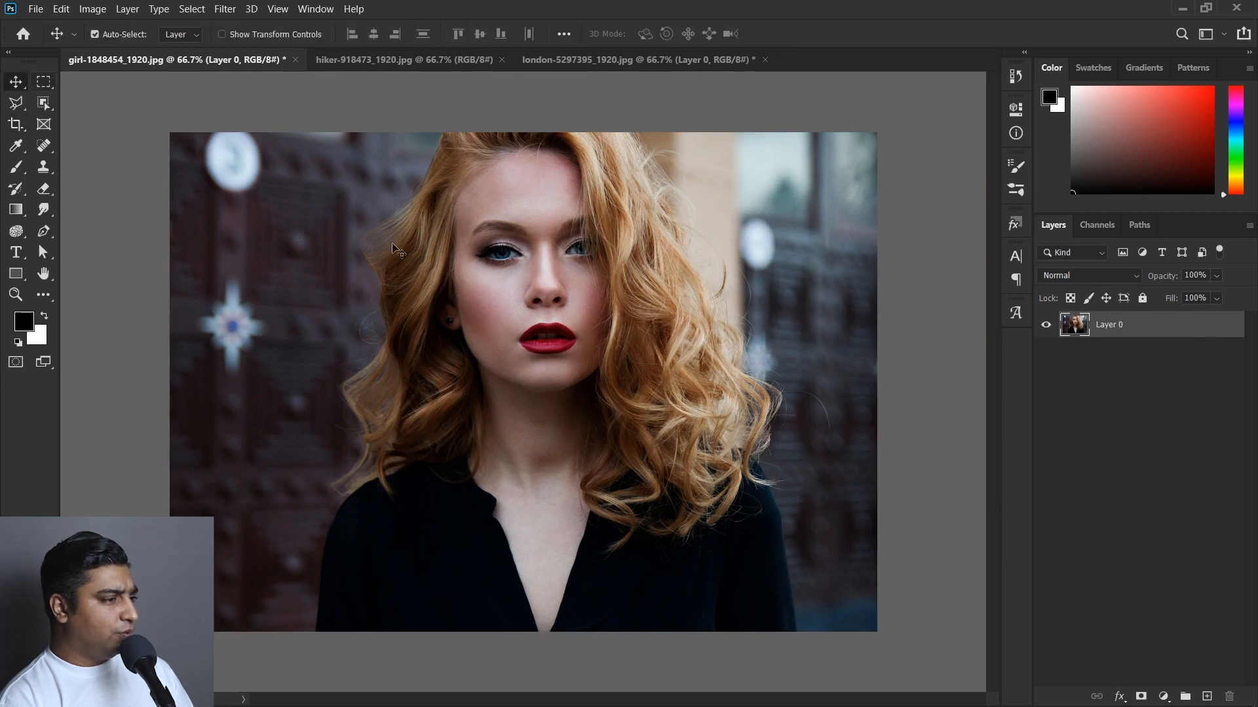
drag(732, 292, 707, 304)
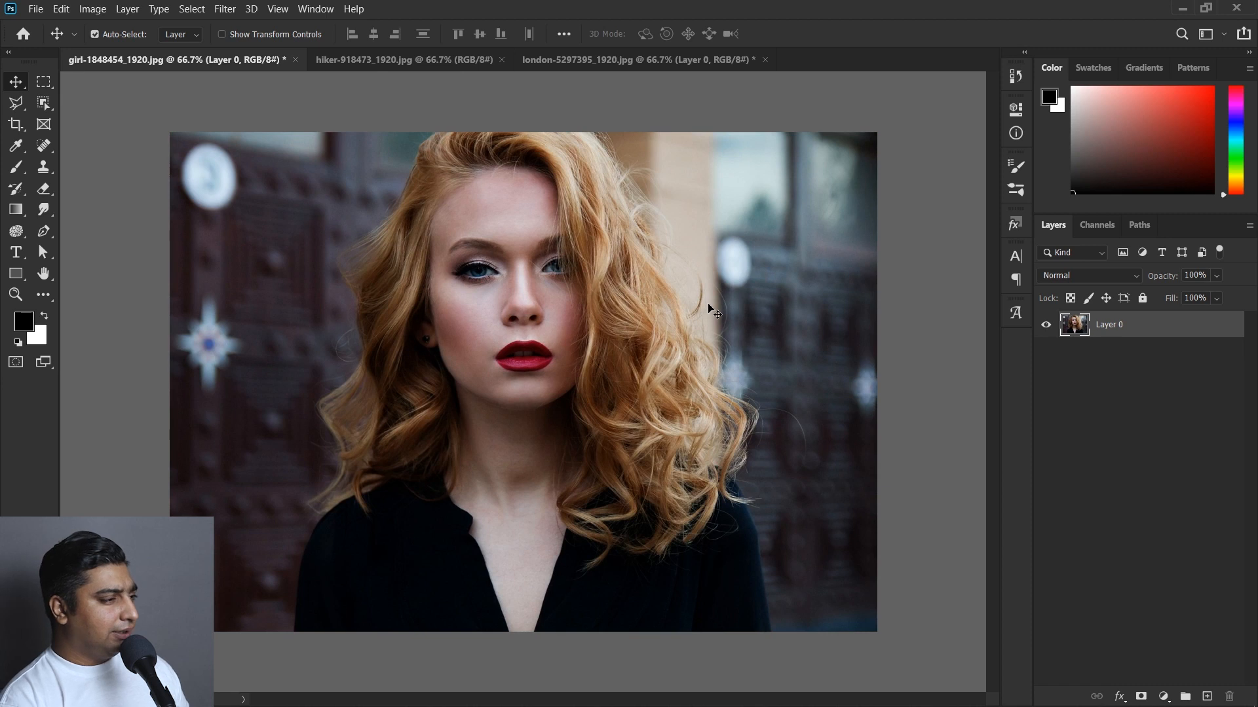
key(ctrl+z)
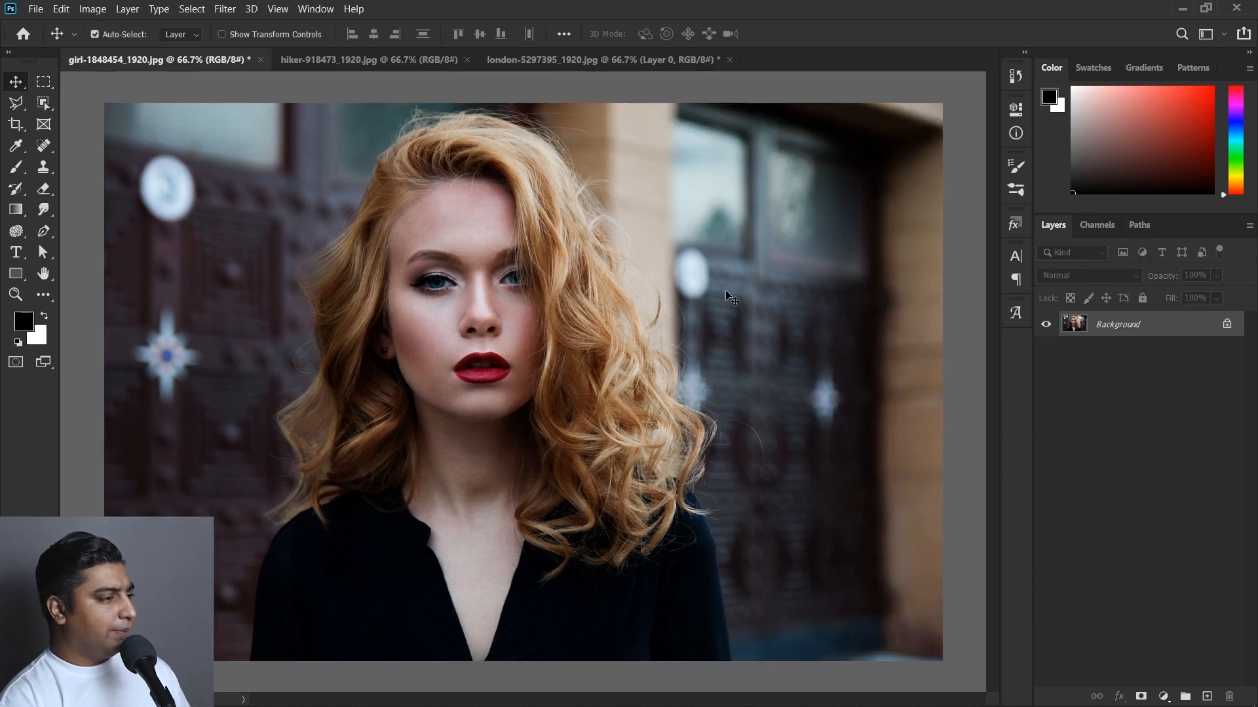
Turn on Delete Cropped Pixels and crop the portrait freehand around the woman's head and shoulders
click(17, 127)
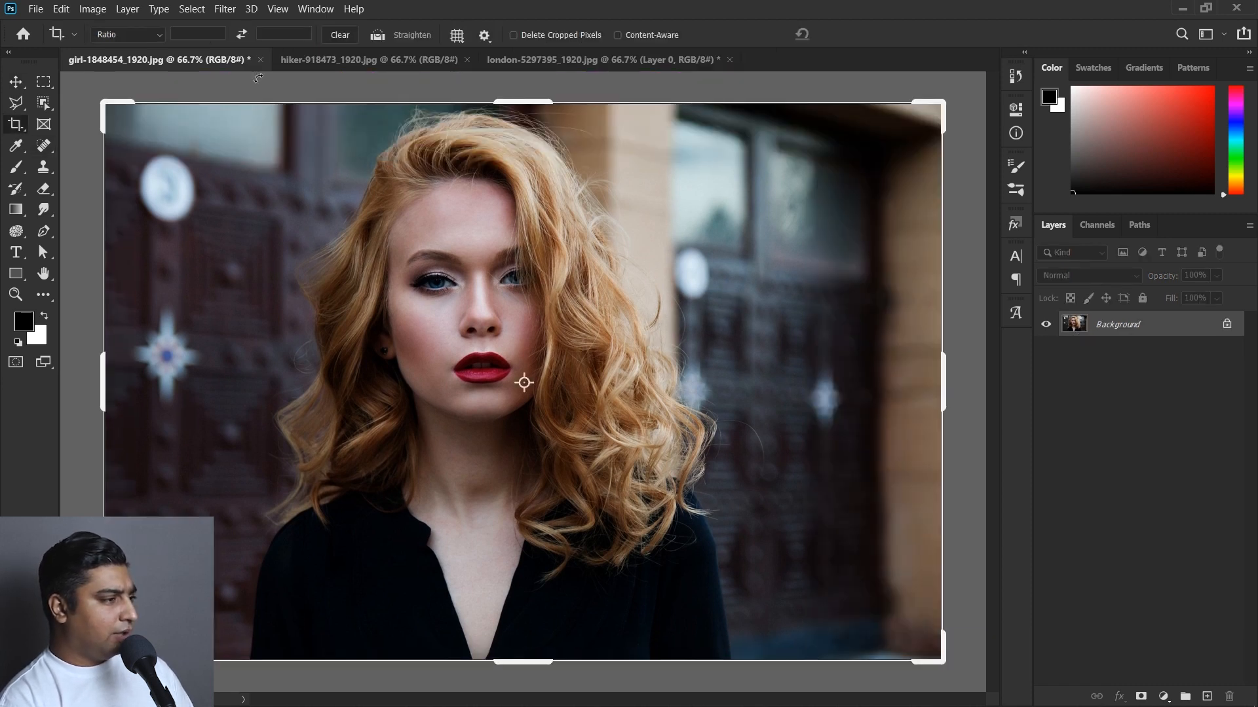
click(555, 37)
drag(207, 127, 827, 582)
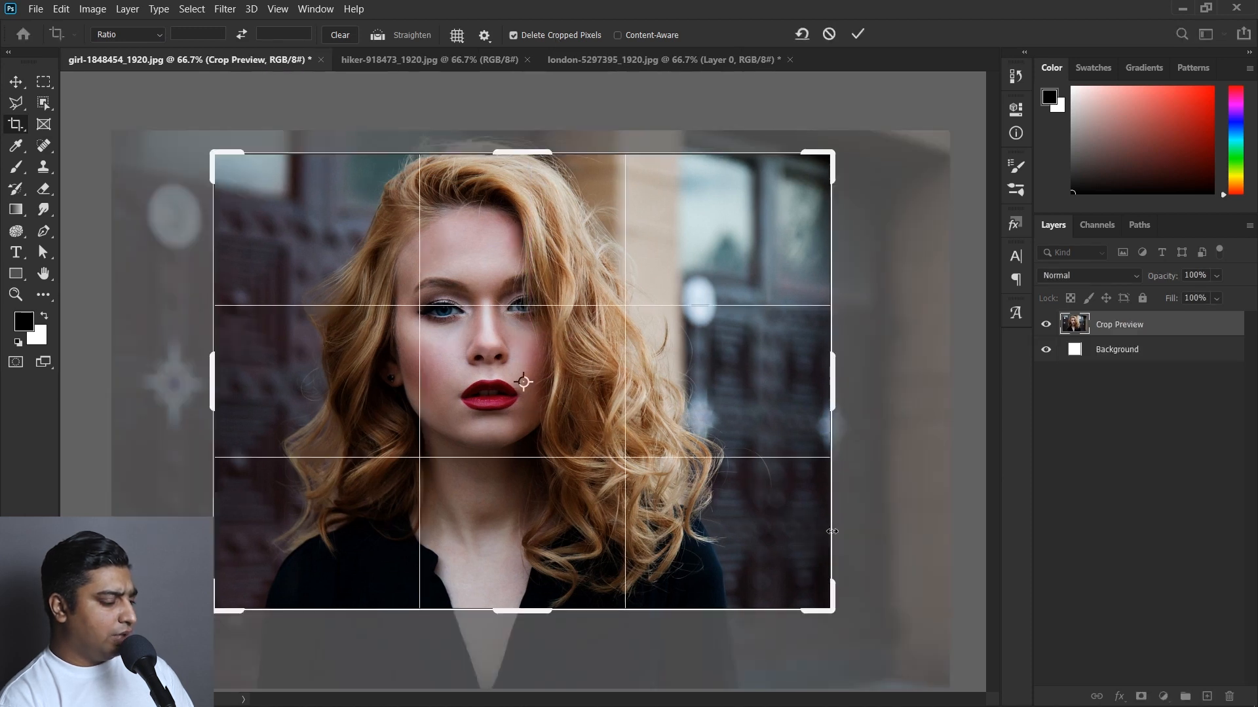
key(Return)
Convert the cropped Background to a normal layer and move it to check the canvas edges, and undo both changes
key(v)
drag(736, 224, 584, 281)
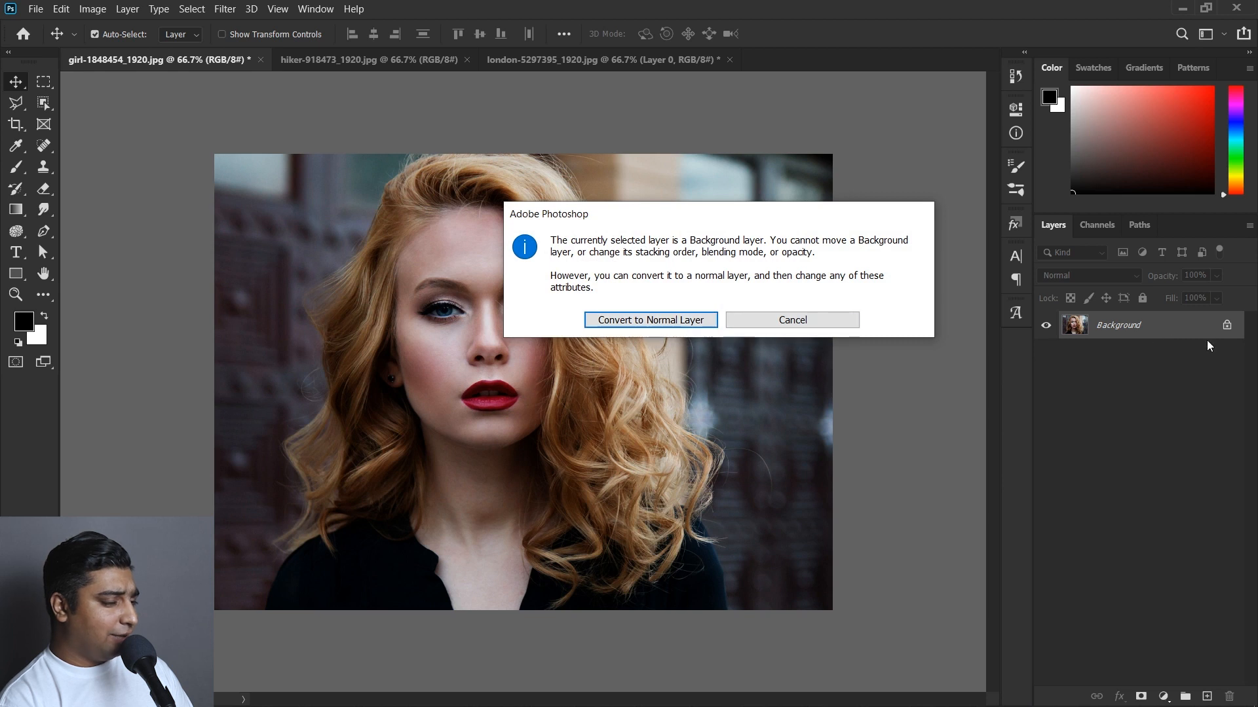
click(665, 321)
drag(460, 283, 481, 282)
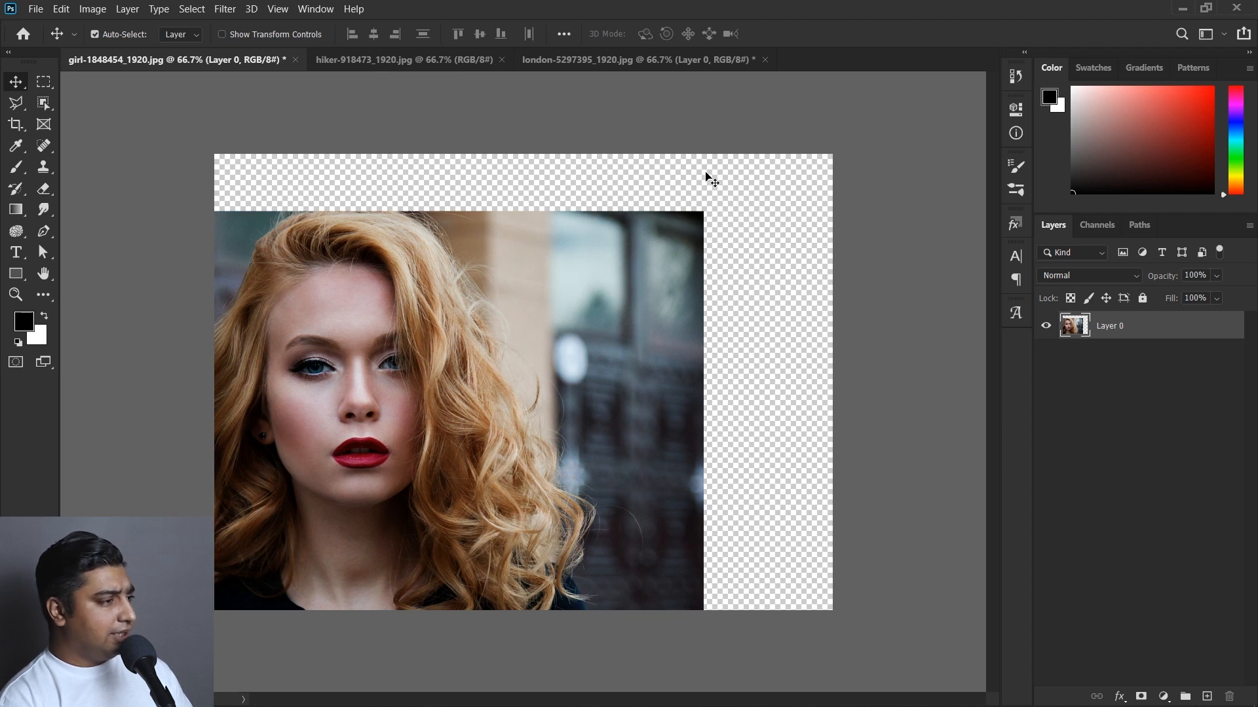
key(ctrl+z)
key(ctrl+z)
key(ctrl+z)
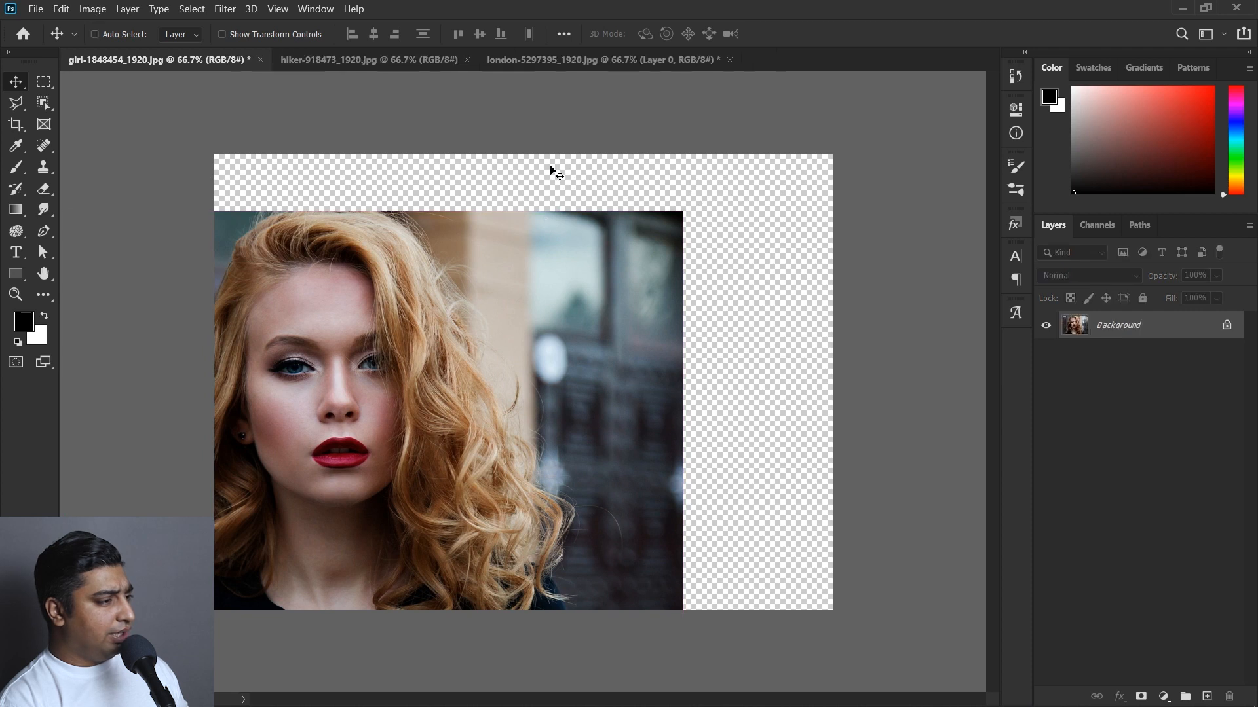
Turn off Delete Cropped Pixels for the Crop tool
click(16, 124)
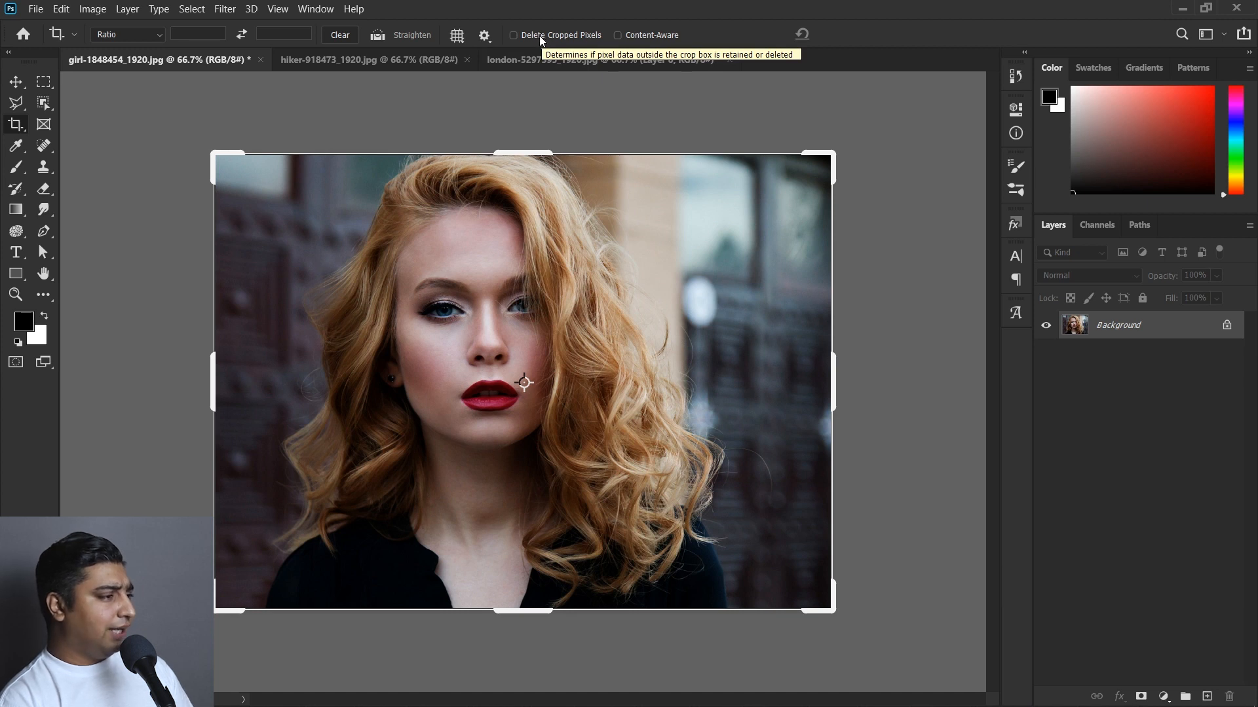
click(541, 38)
click(539, 35)
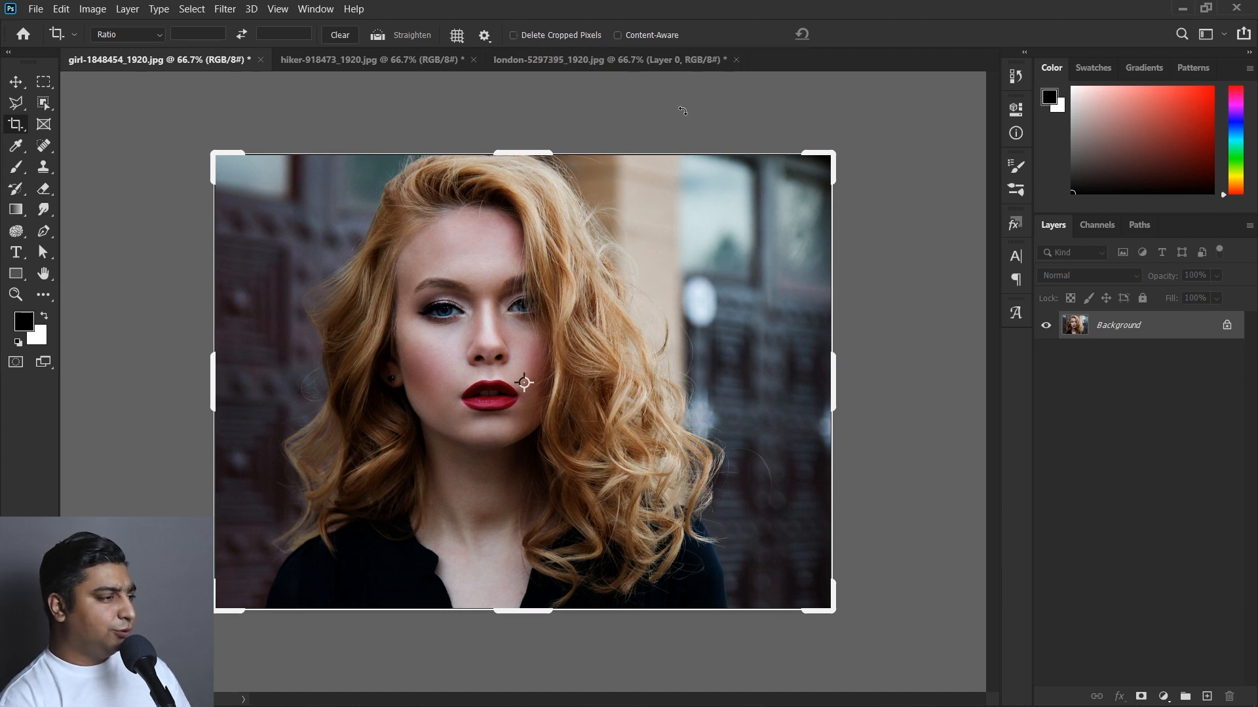
Extend the hiker photo's canvas upward above the sky with Content-Aware off
click(414, 65)
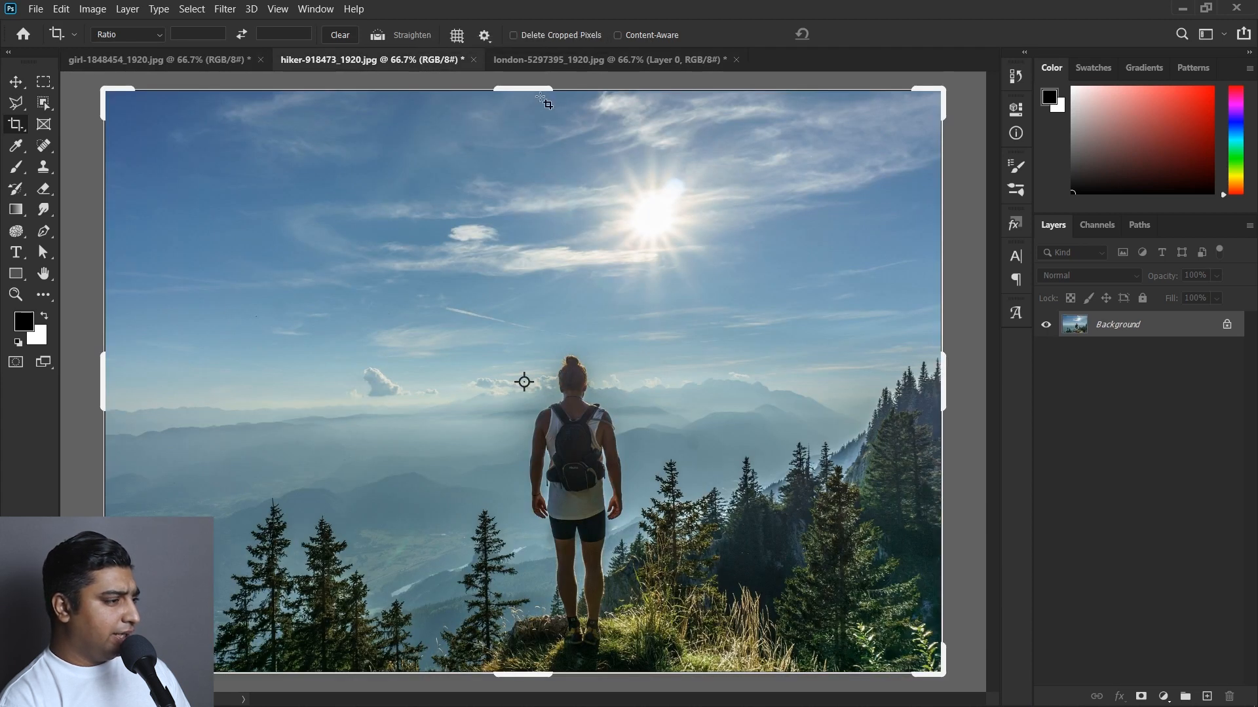
drag(516, 89, 526, 134)
key(Return)
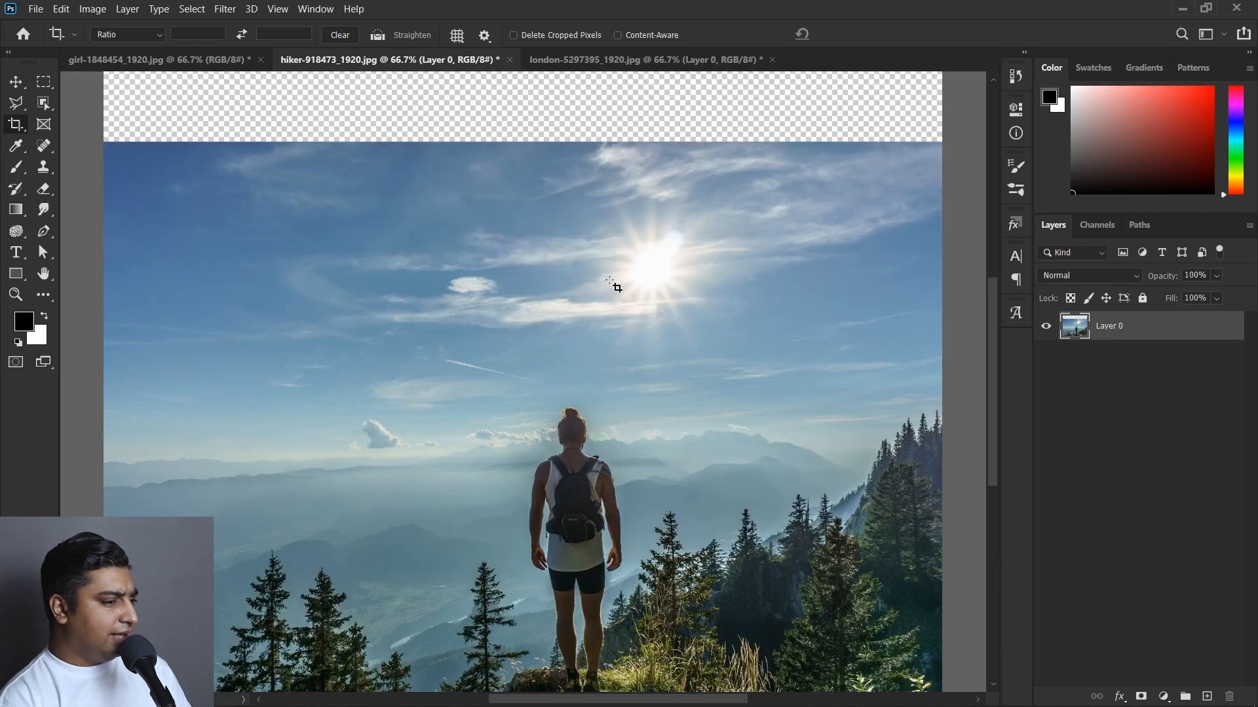
scroll(608, 277, up, 2)
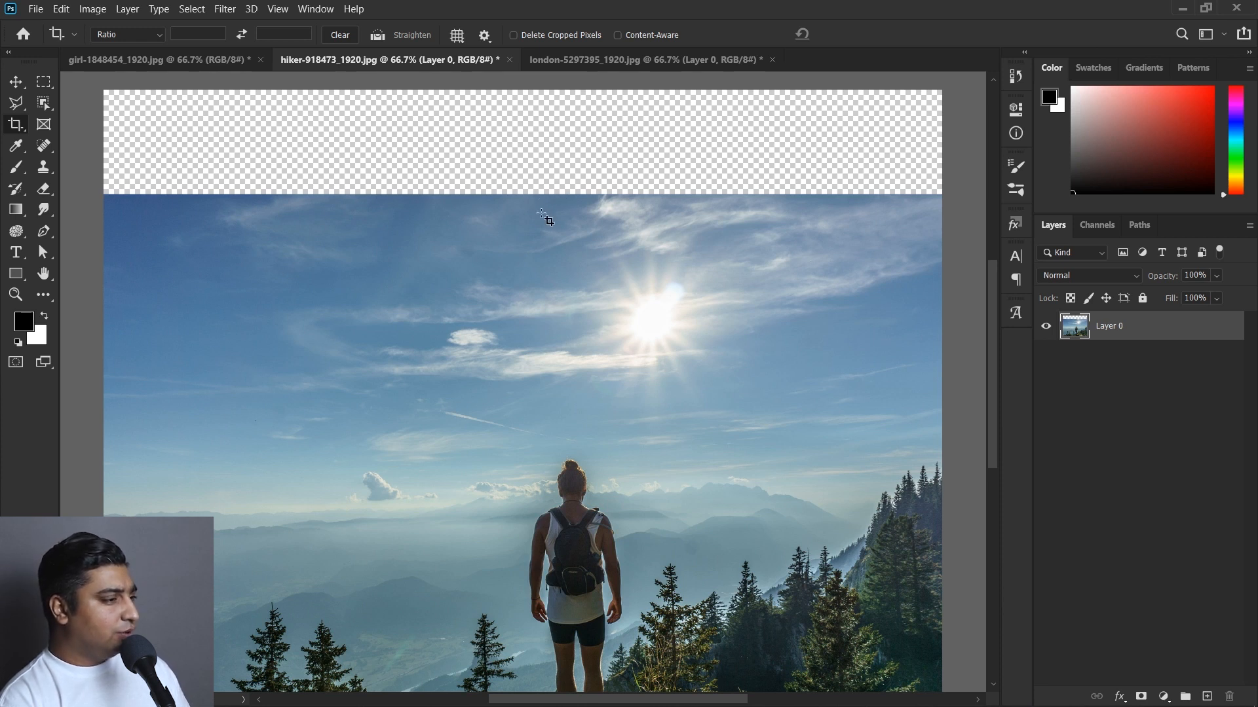
Turn on Content-Aware and extend the hiker photo's canvas upward so the added area is filled with sky
click(617, 36)
key(Return)
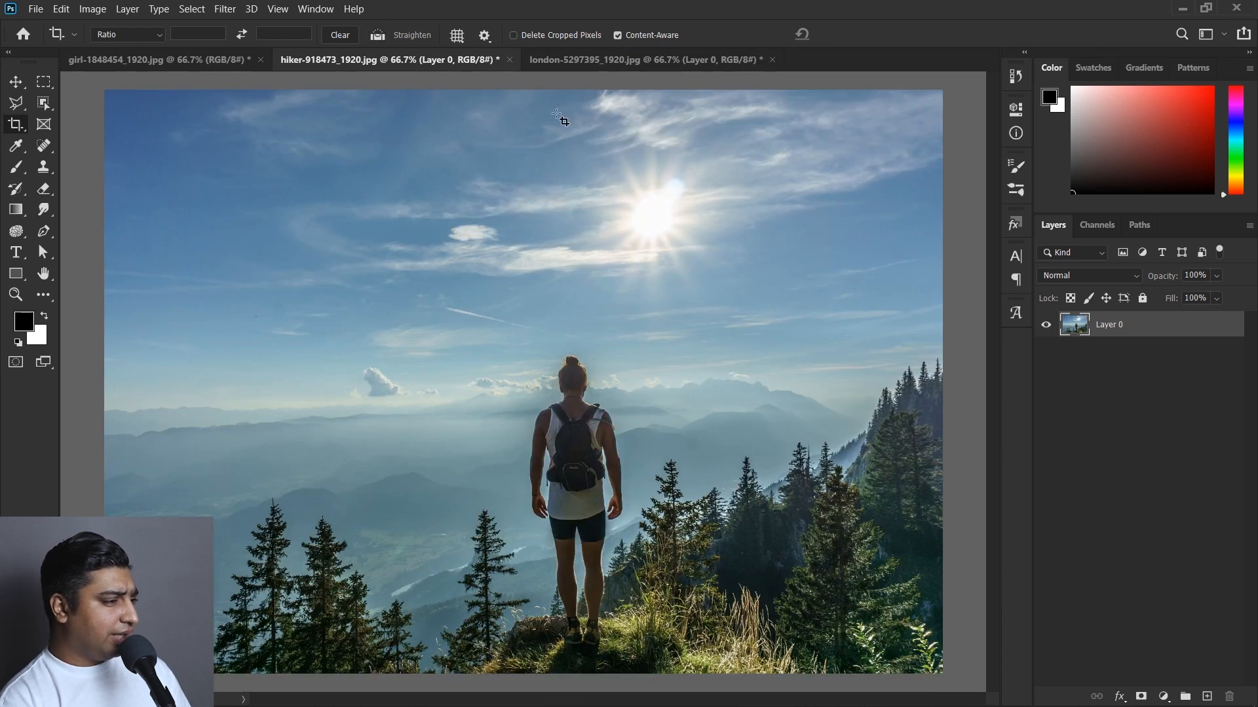
click(539, 127)
drag(539, 87, 532, 117)
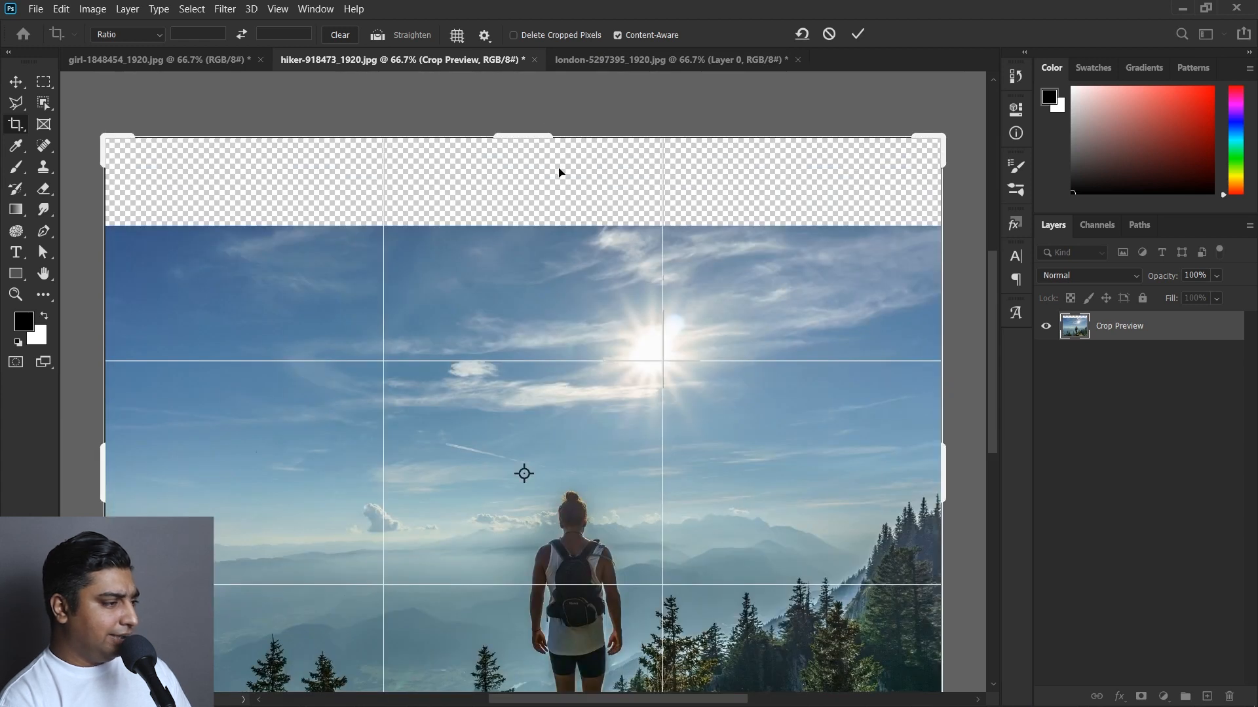
click(858, 34)
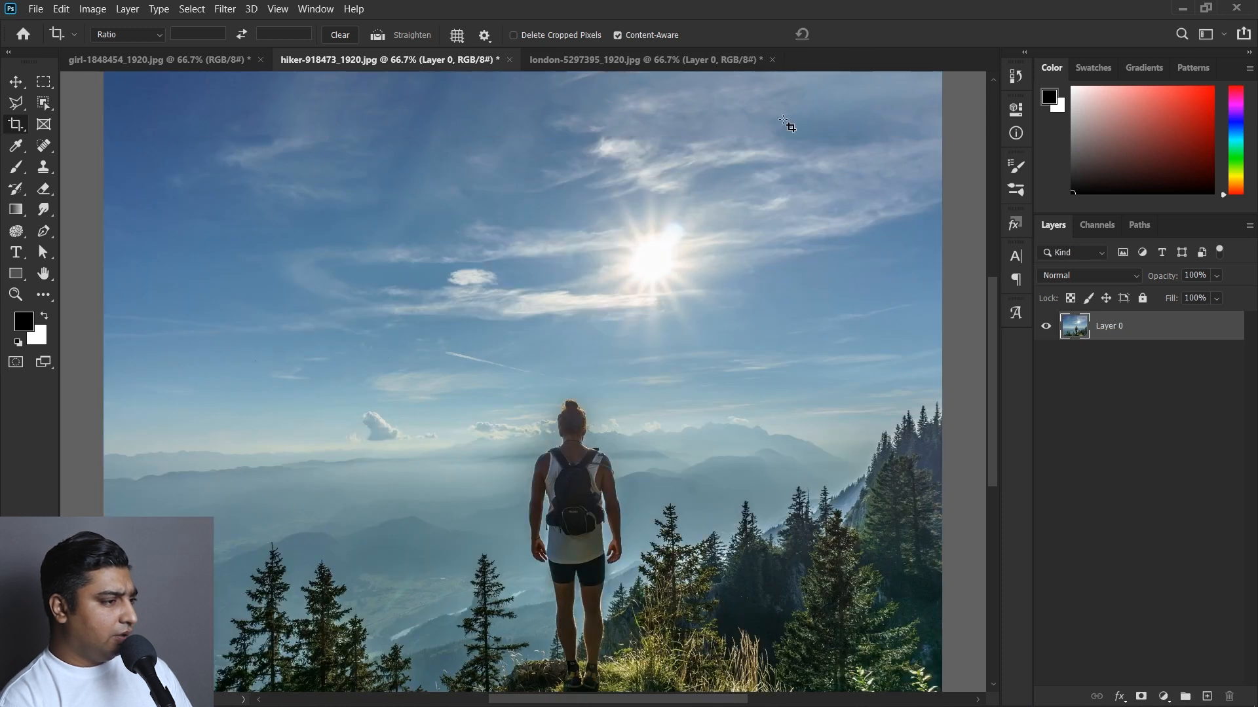
scroll(742, 195, up, 2)
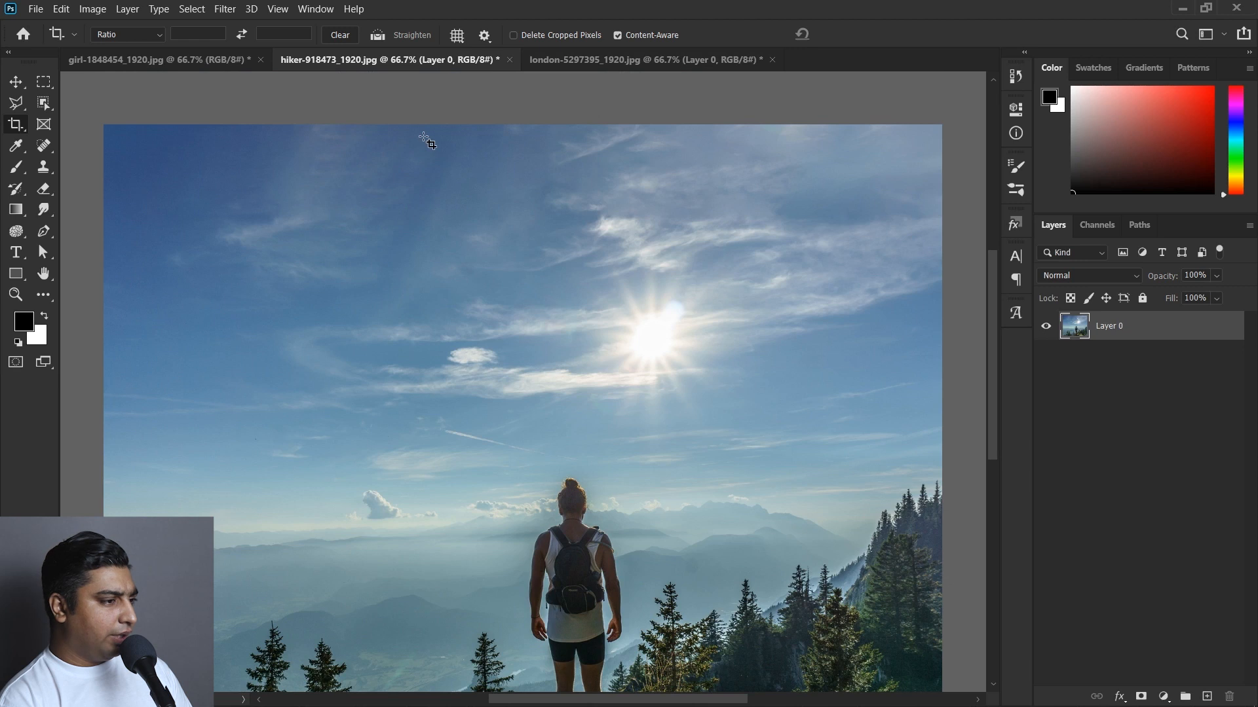
Extend the hiker photo's canvas on its left side with Content-Aware on
drag(793, 195, 529, 236)
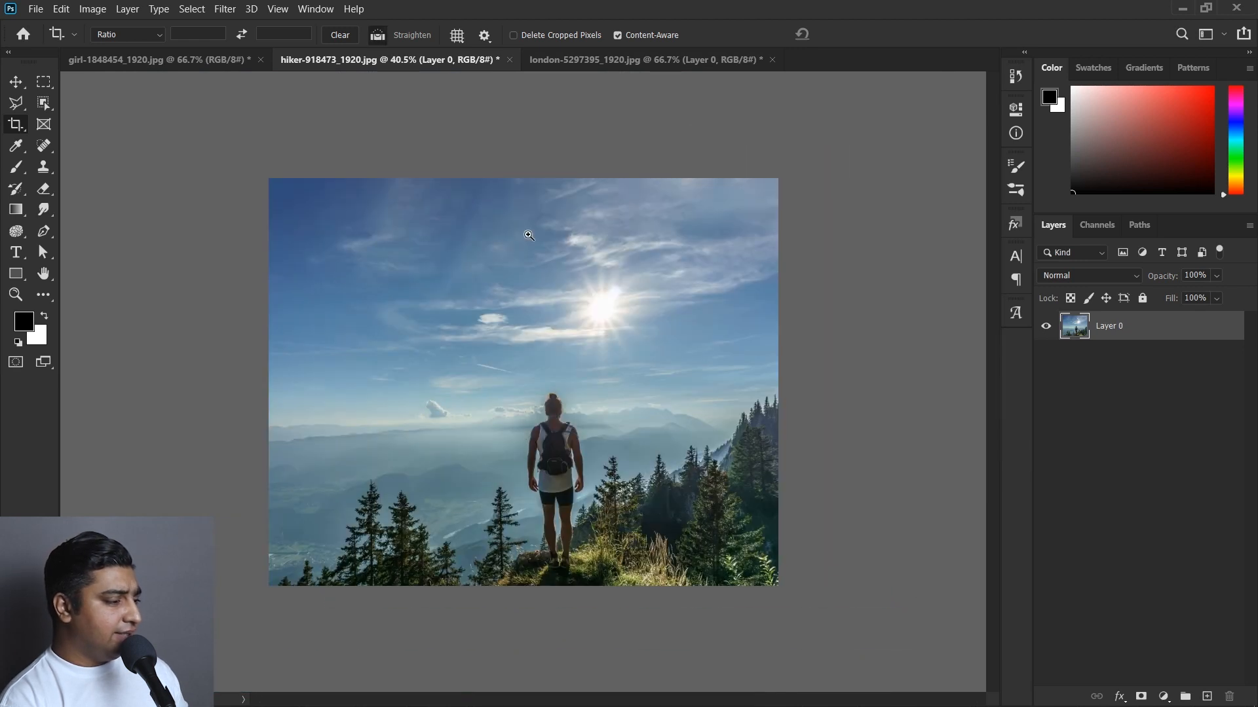
click(281, 384)
drag(267, 379, 240, 383)
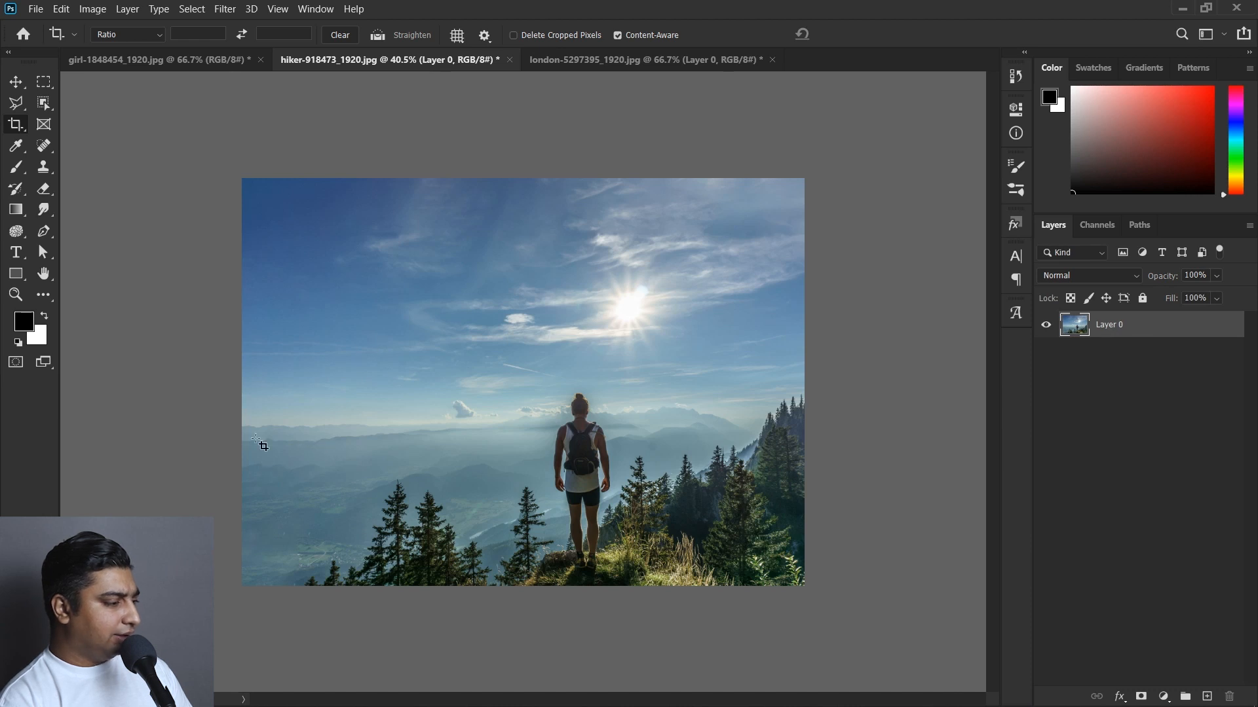
Examine the Content-Aware fill along the hiker photo's left edge up close
drag(254, 456, 315, 461)
drag(218, 499, 424, 500)
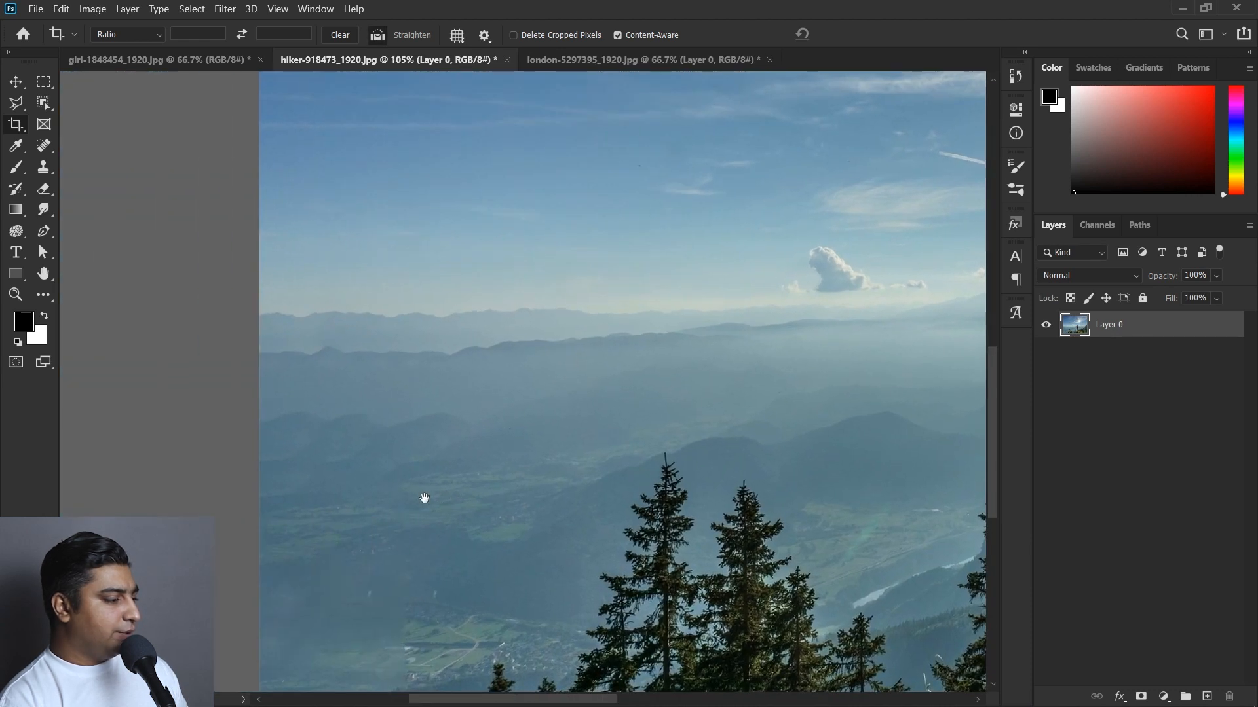
drag(261, 463, 323, 469)
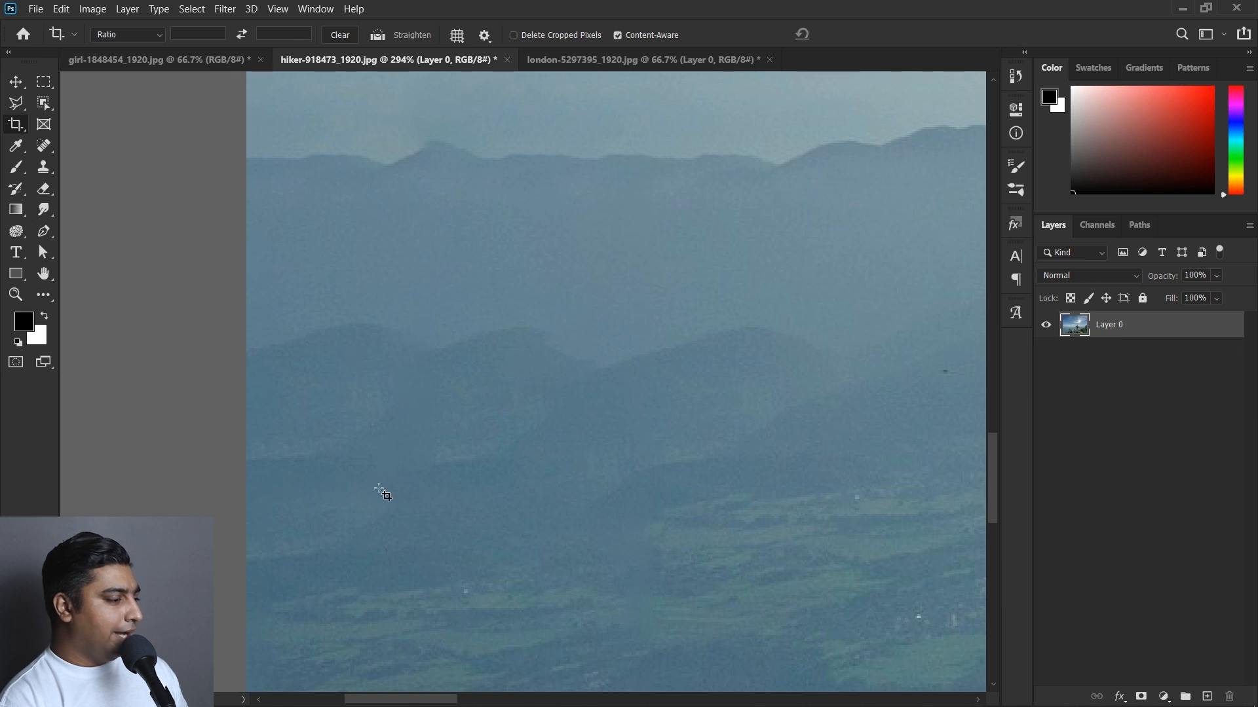
drag(384, 467, 323, 465)
drag(442, 449, 276, 458)
drag(390, 456, 350, 460)
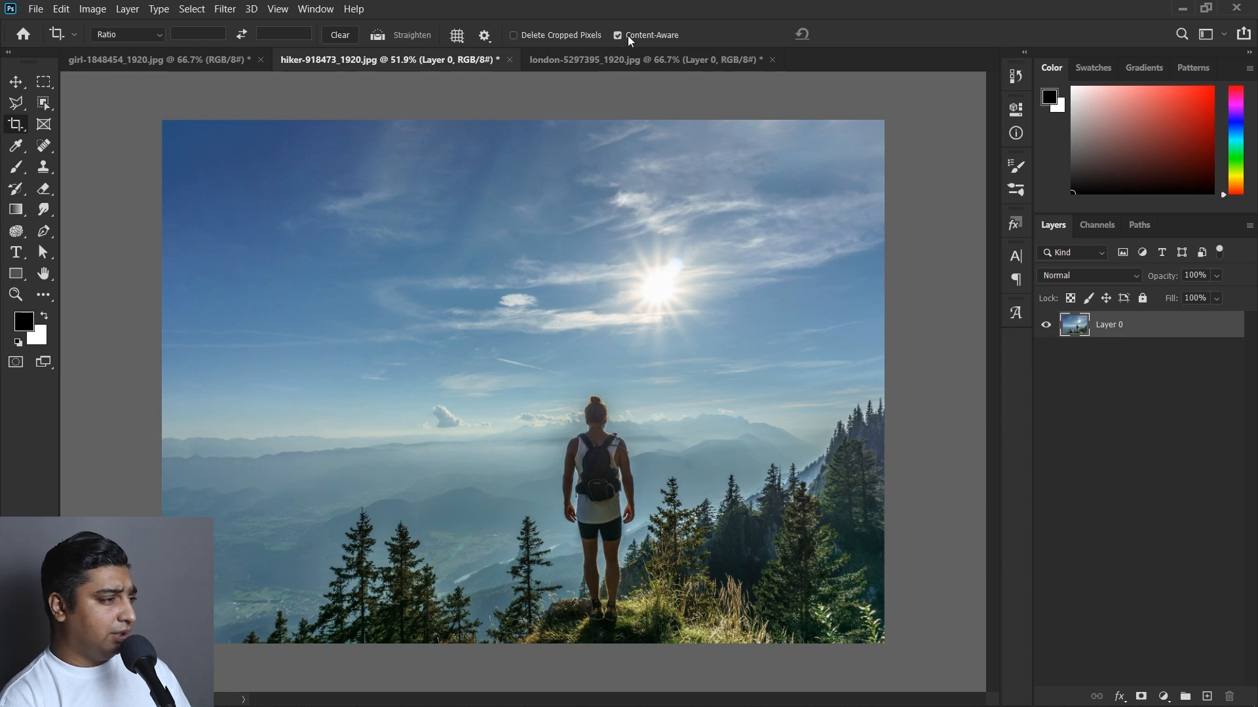
Turn off Content-Aware and set the crop overlay to Rule of Thirds
key(c)
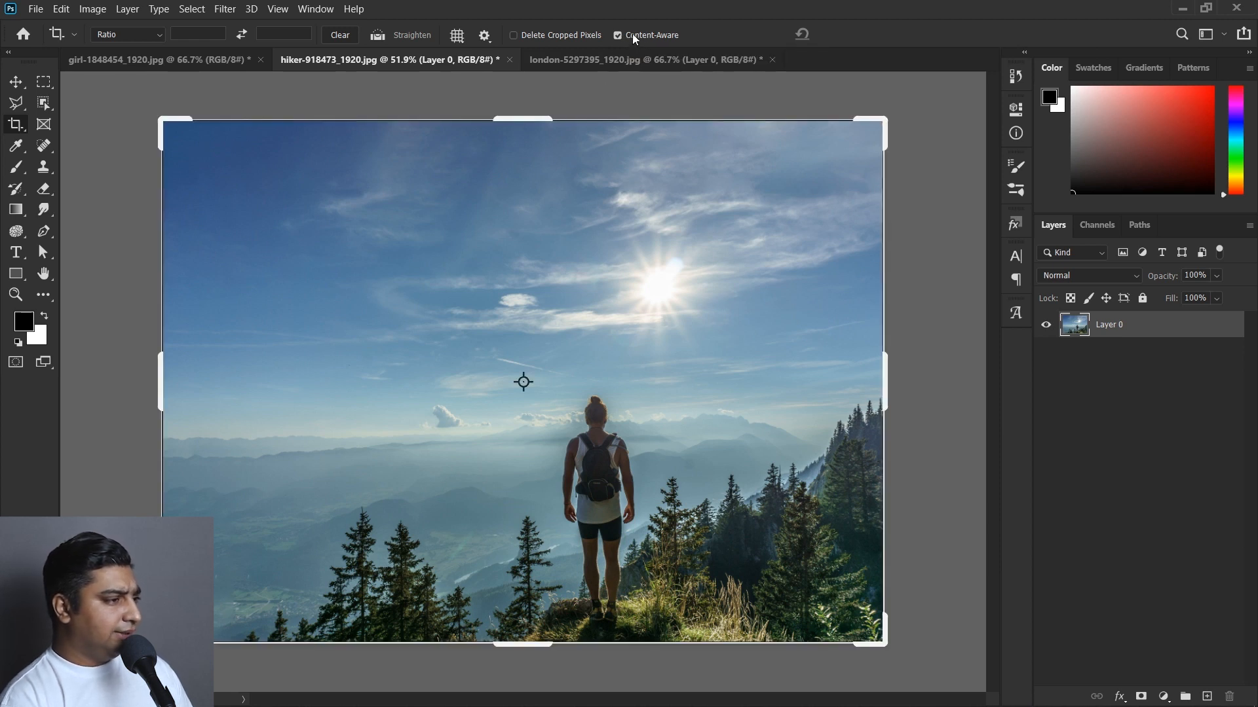
click(457, 35)
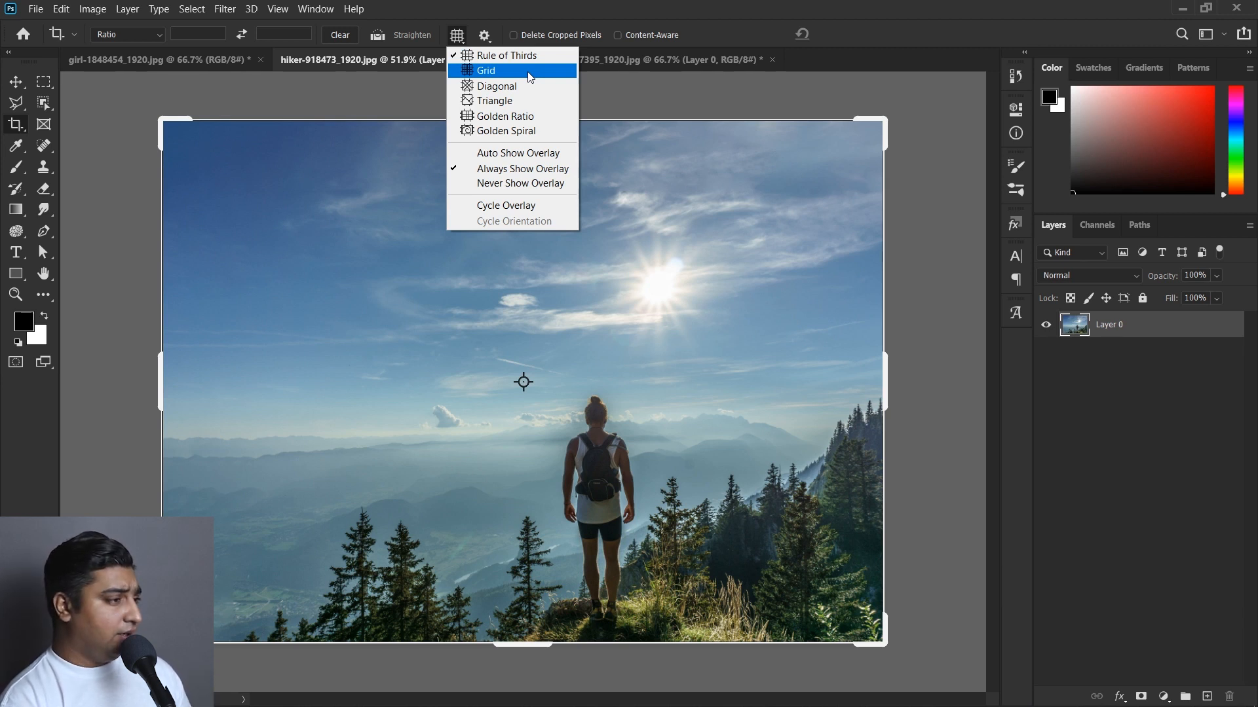
click(480, 57)
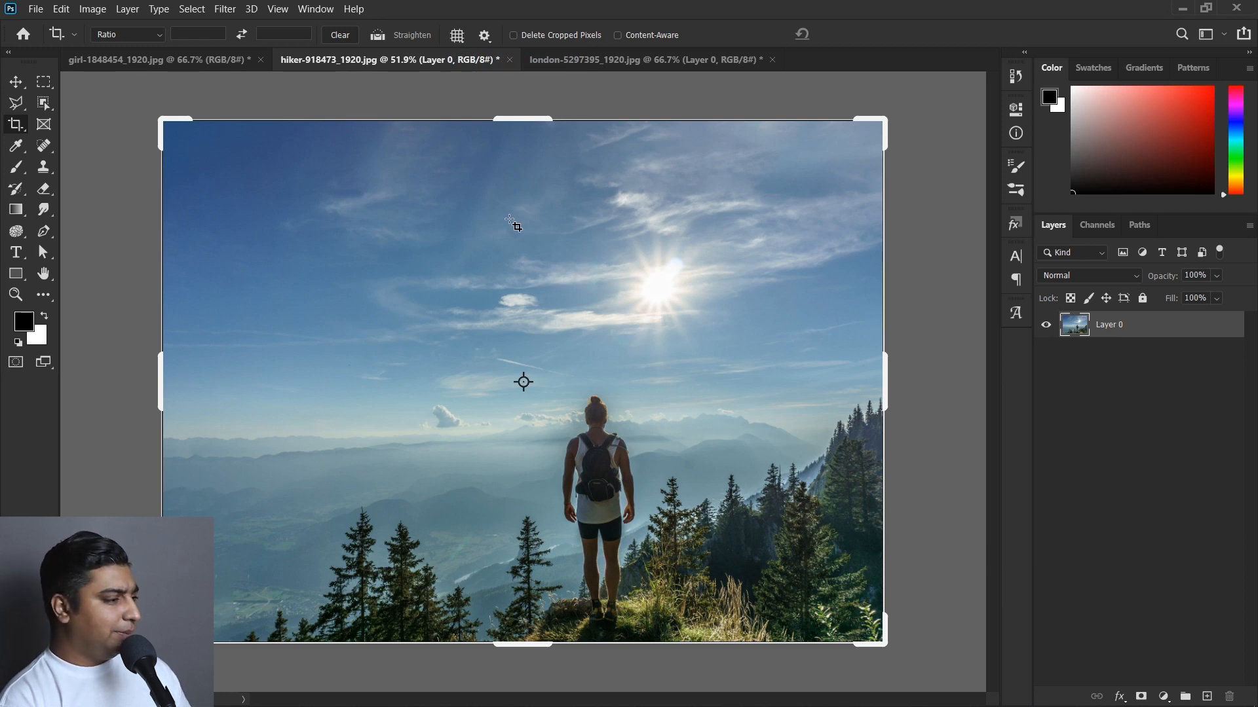
Crop the hiker photo in from its upper-right corner so the hiker sits on a rule-of-thirds intersection
click(459, 282)
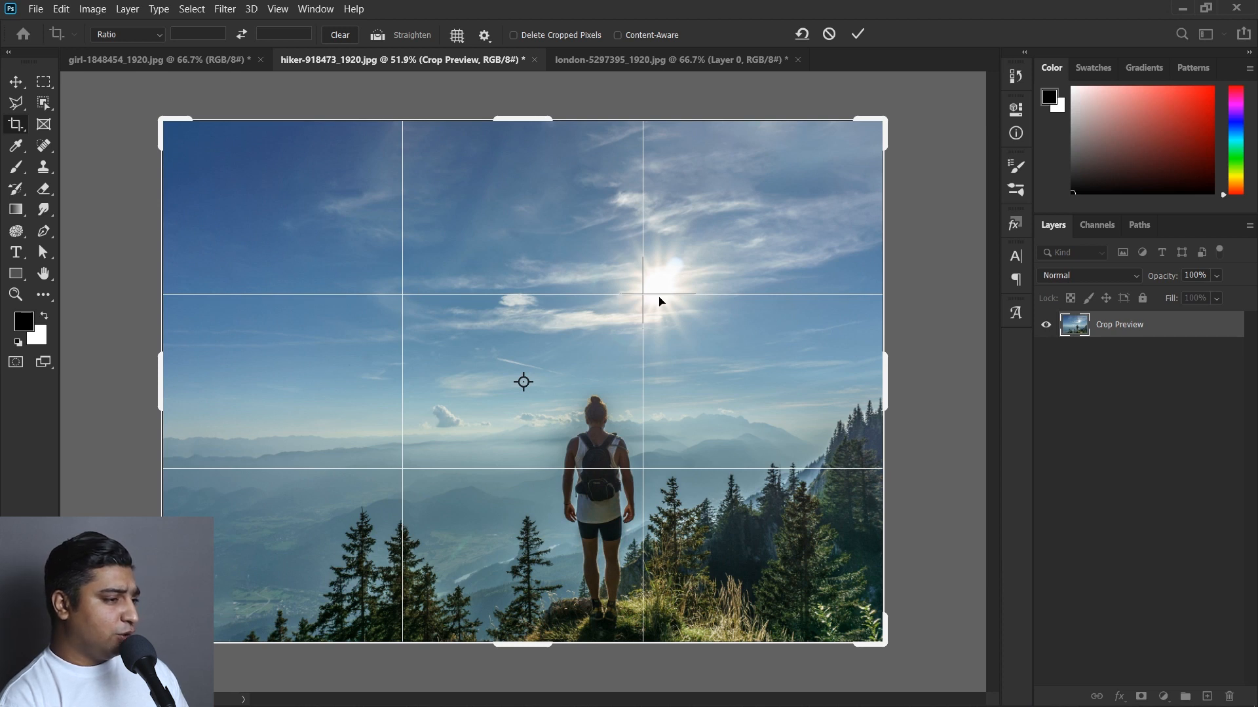
drag(880, 125, 886, 117)
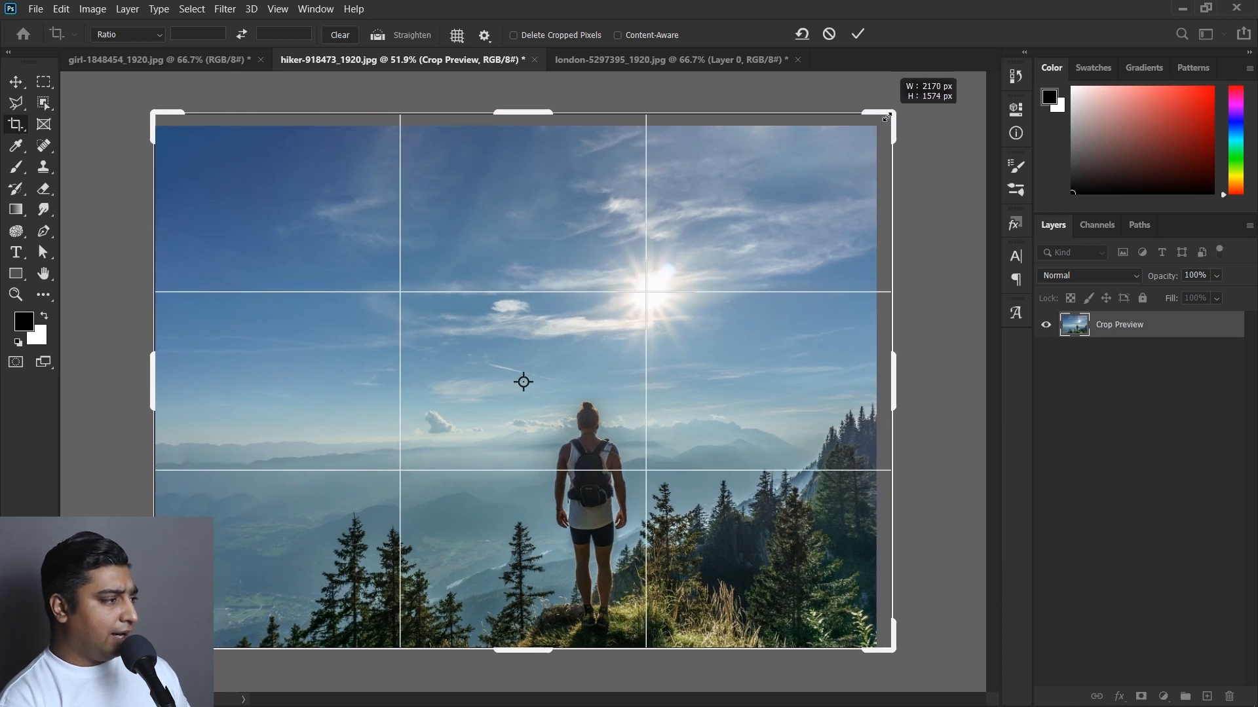
drag(886, 116, 885, 119)
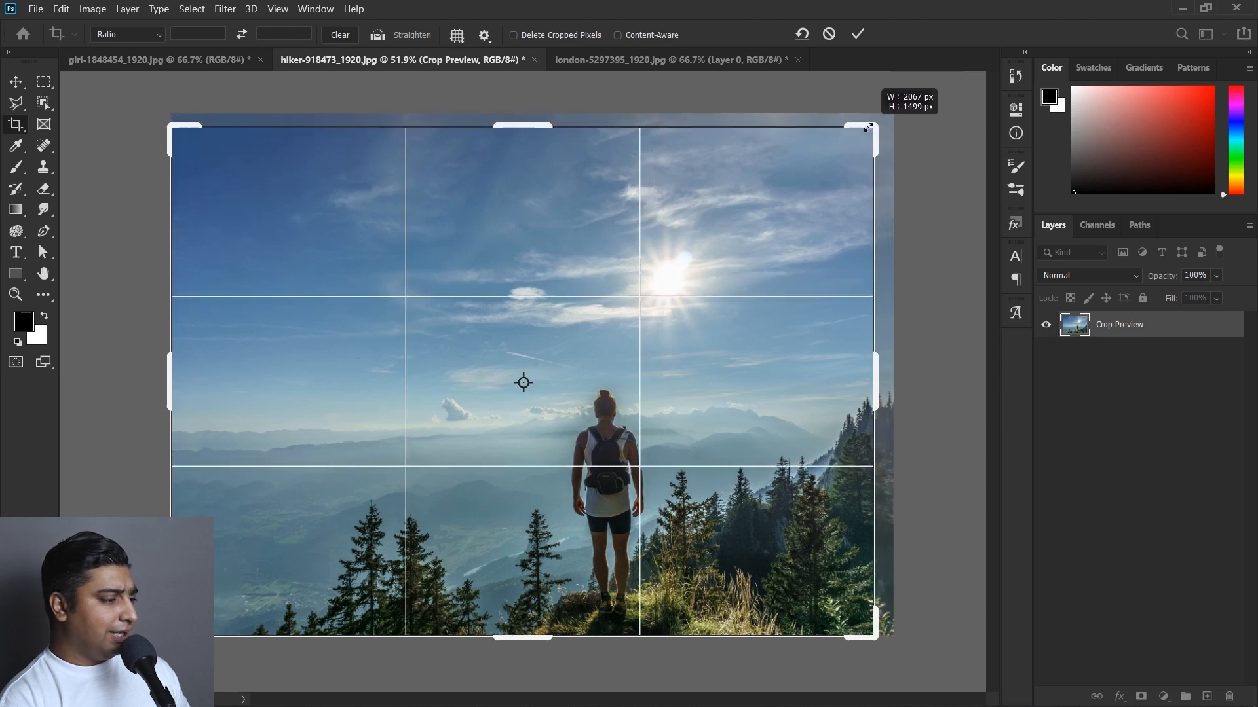
drag(867, 128, 846, 145)
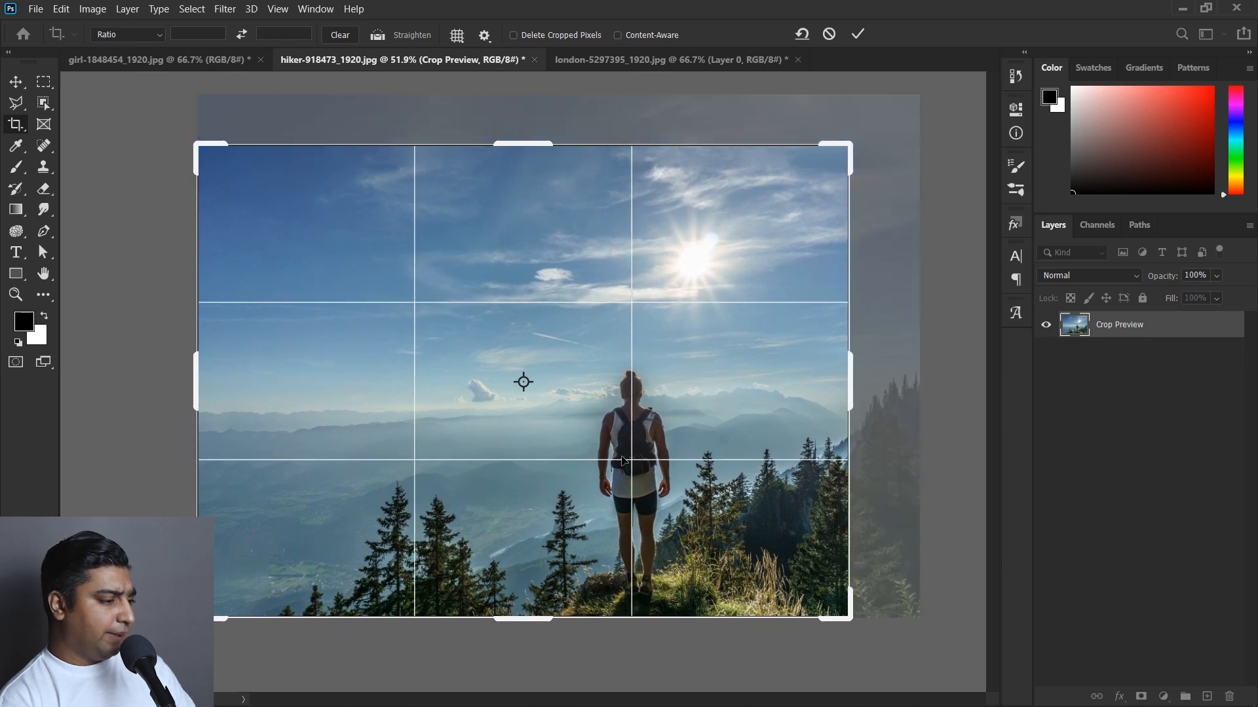
key(Return)
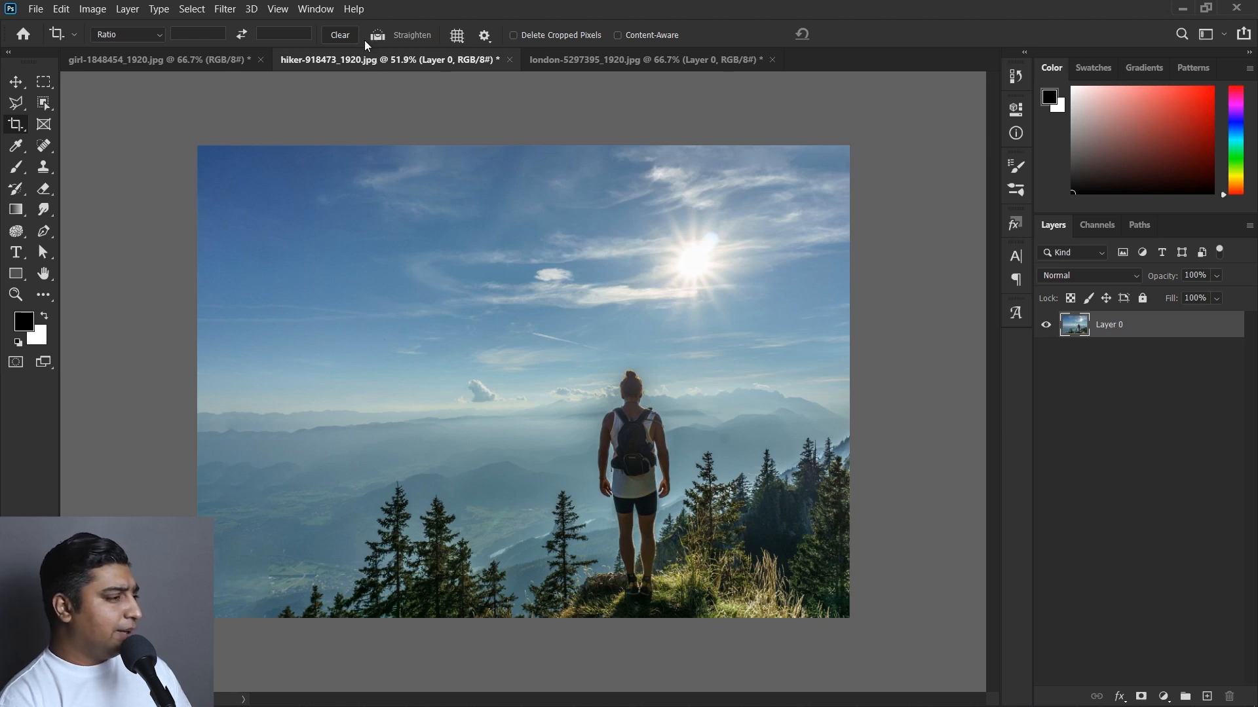
Switch the crop overlay to Grid and show it over the hiker photo
click(458, 36)
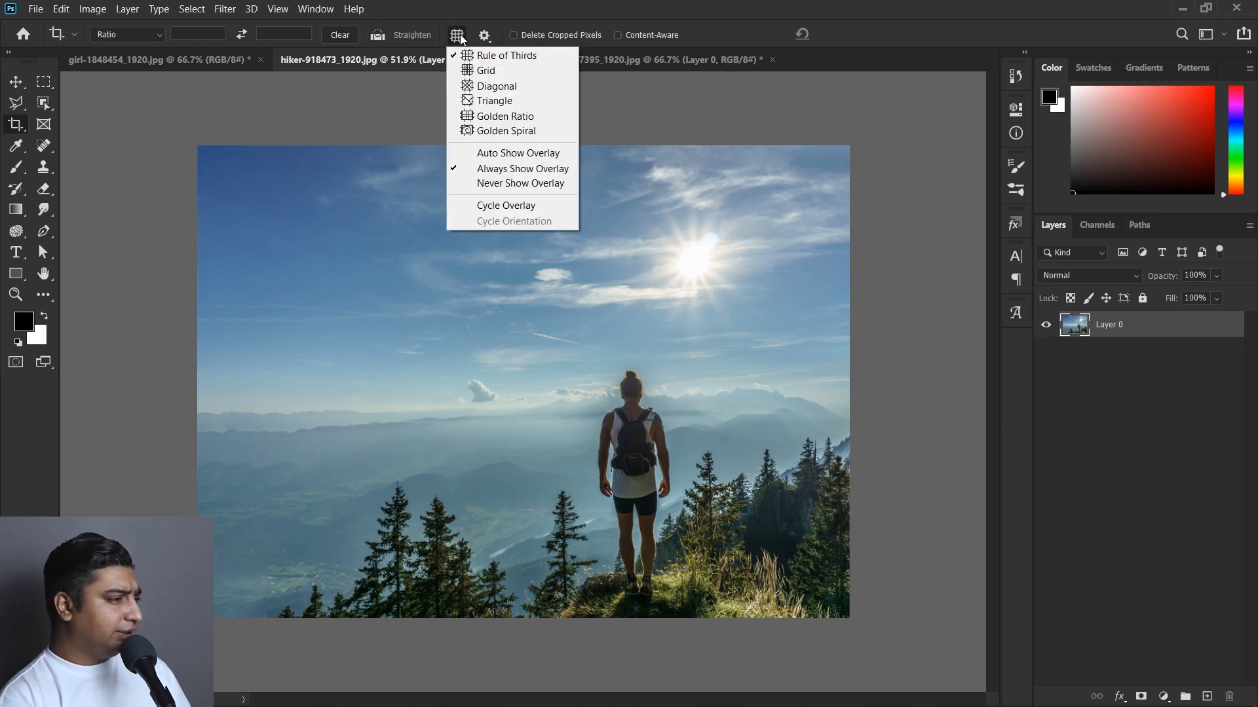
click(485, 70)
click(458, 35)
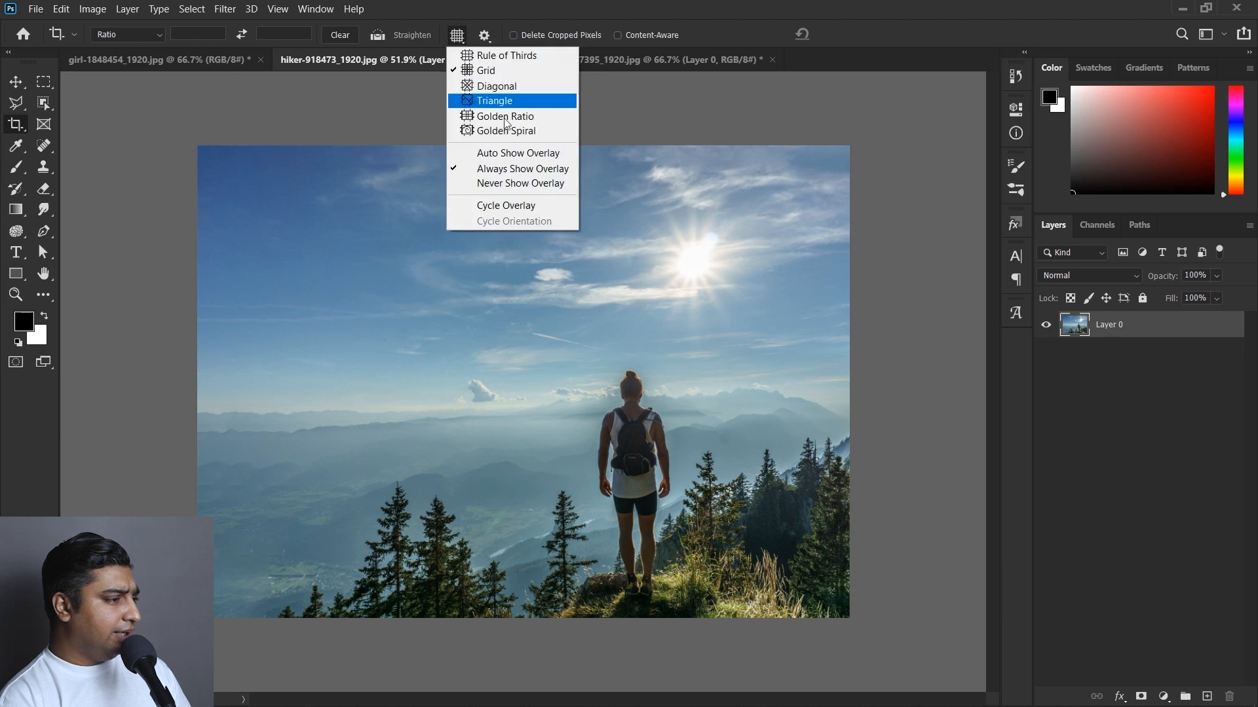
click(412, 303)
click(407, 302)
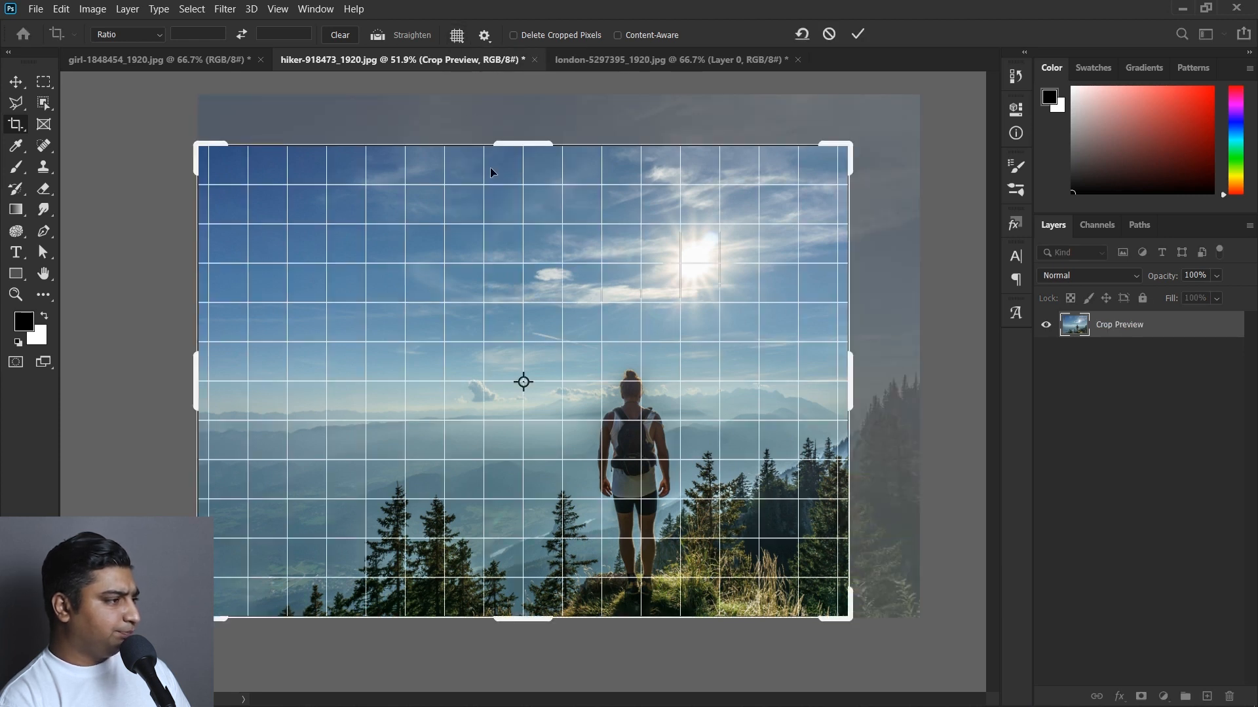
Try the Diagonal and Golden Ratio crop overlays on the hiker photo and settle on Golden Spiral
click(461, 37)
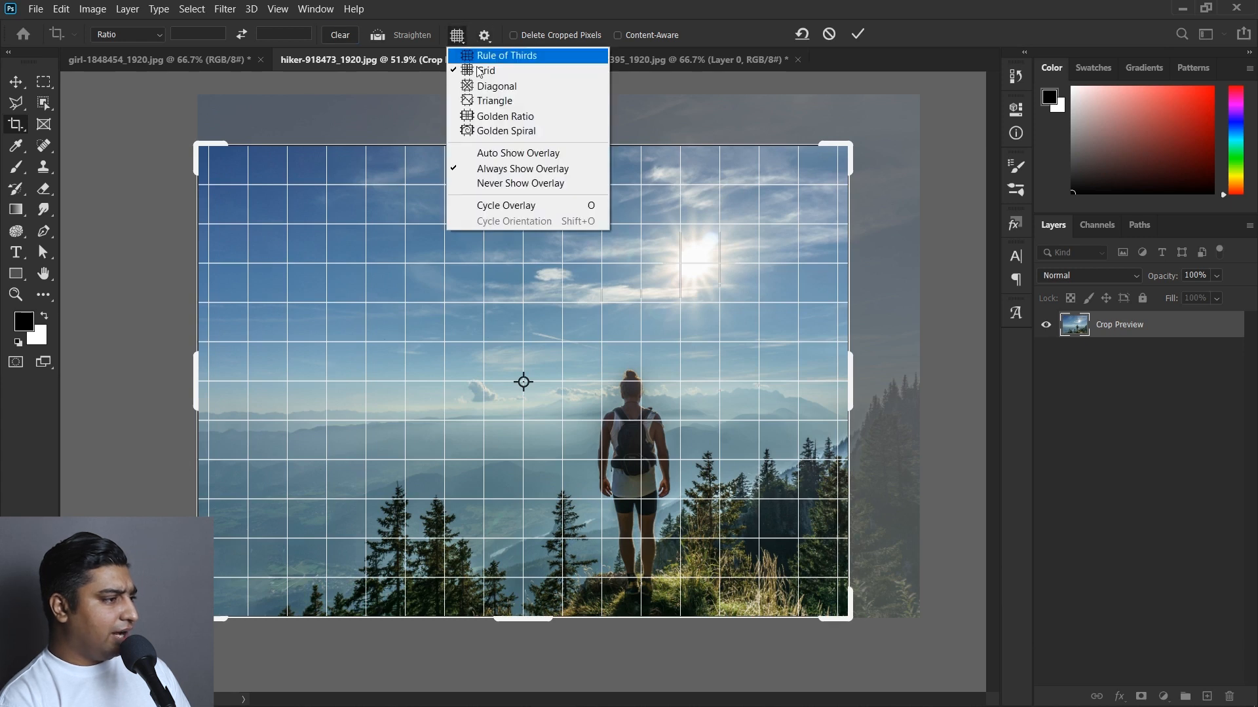
click(521, 87)
click(458, 40)
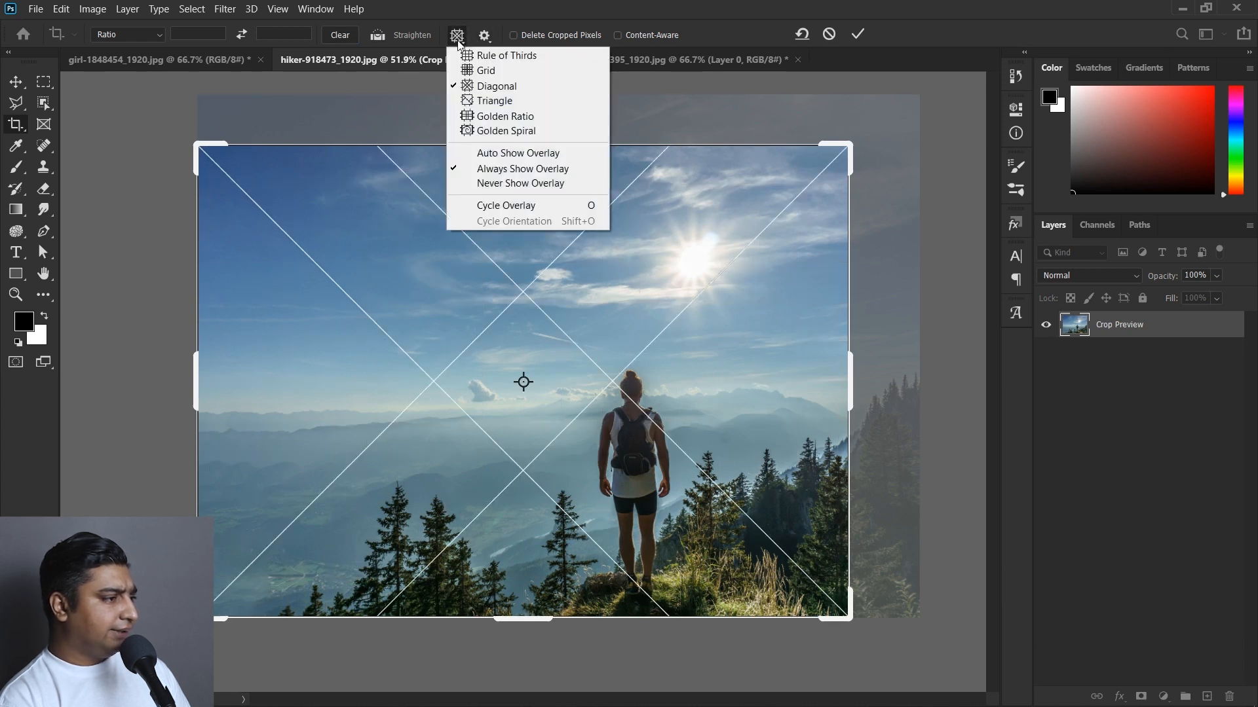
click(531, 122)
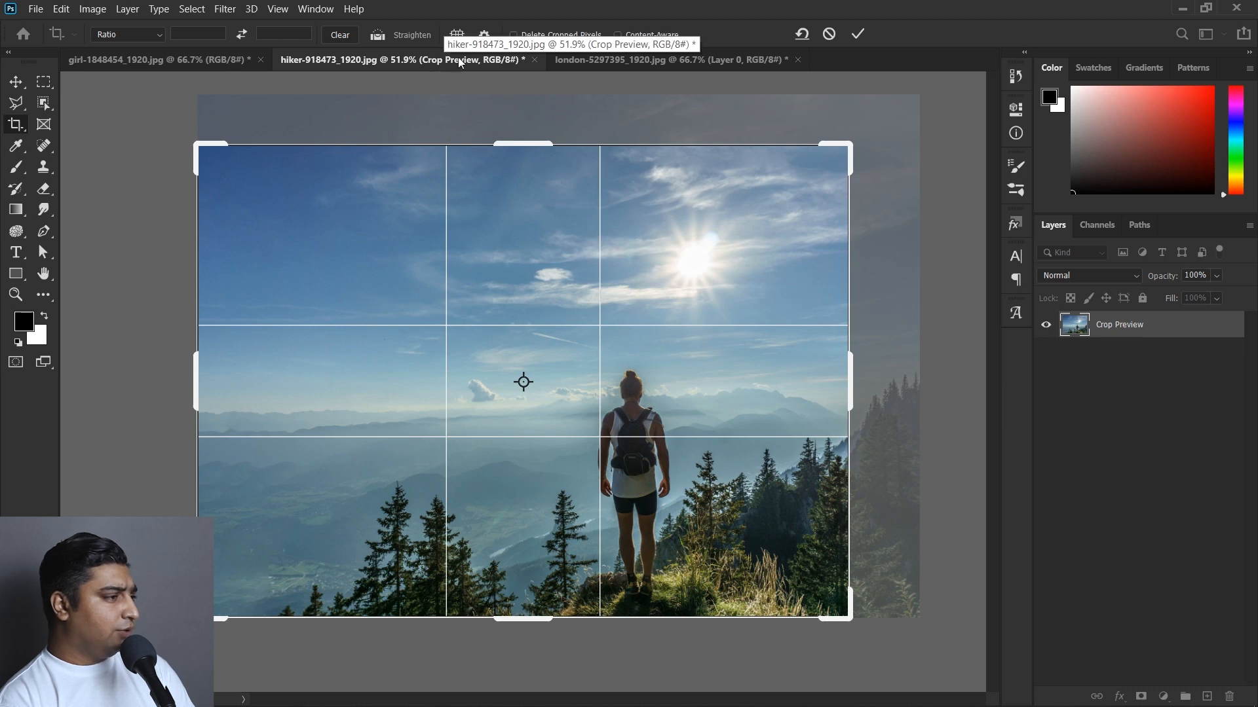
click(457, 35)
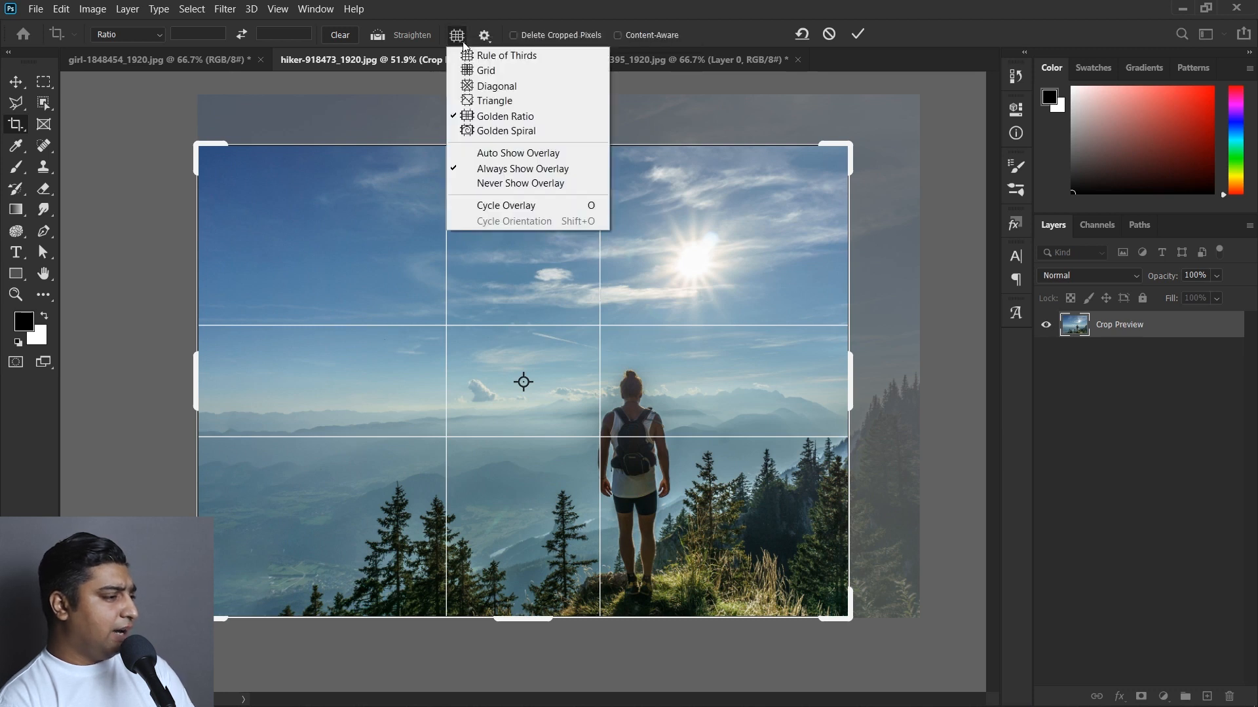
click(531, 133)
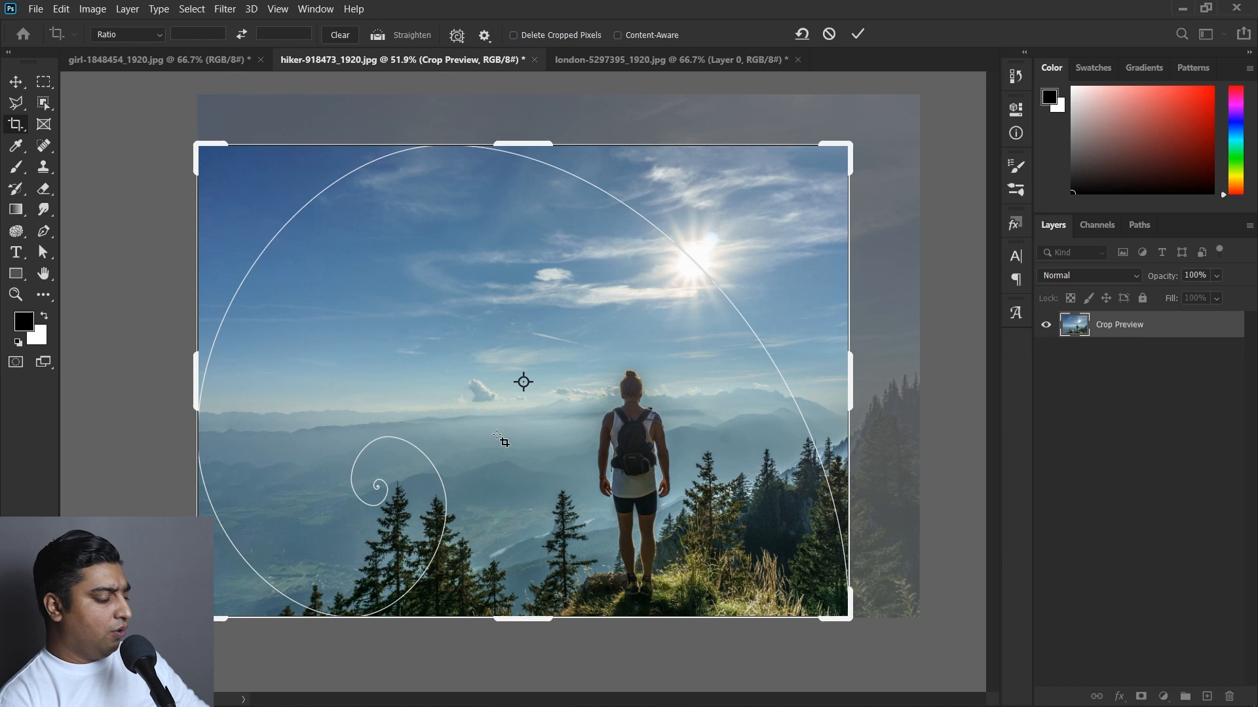
Cycle the Golden Spiral's orientation until it centres near the hiker, and crop the photo in from its lower-right corner
key(shift+o)
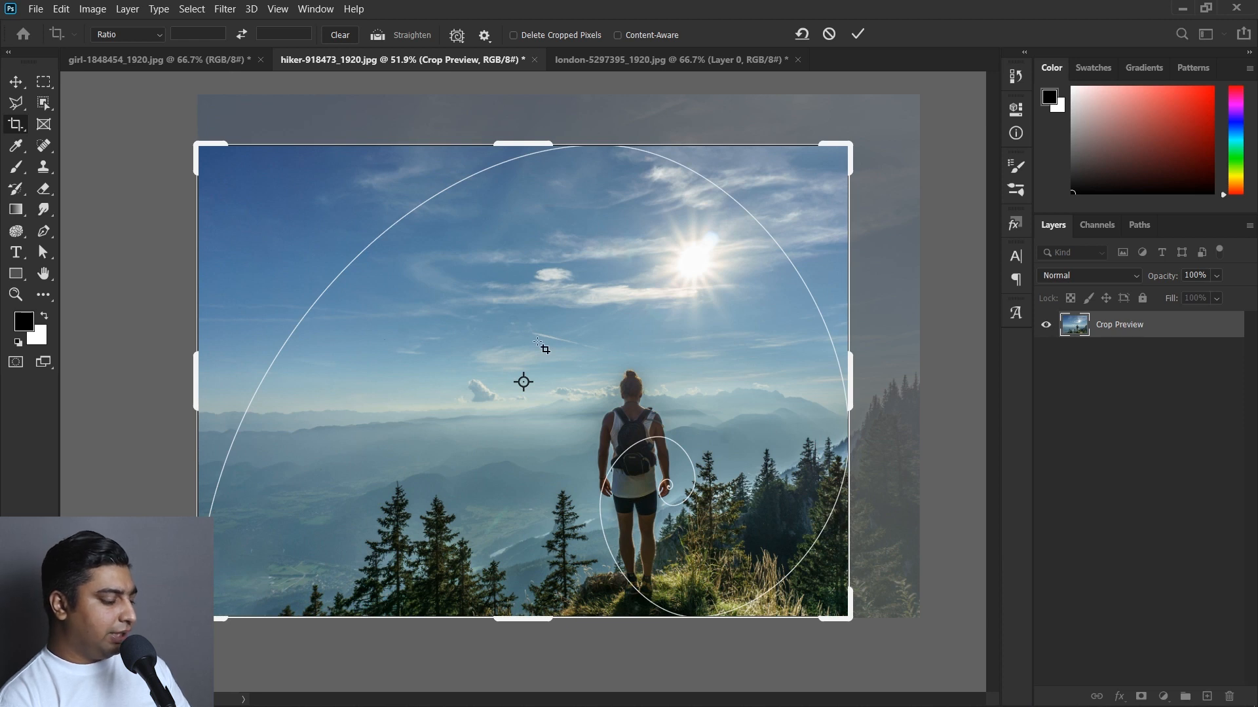
key(shift+o)
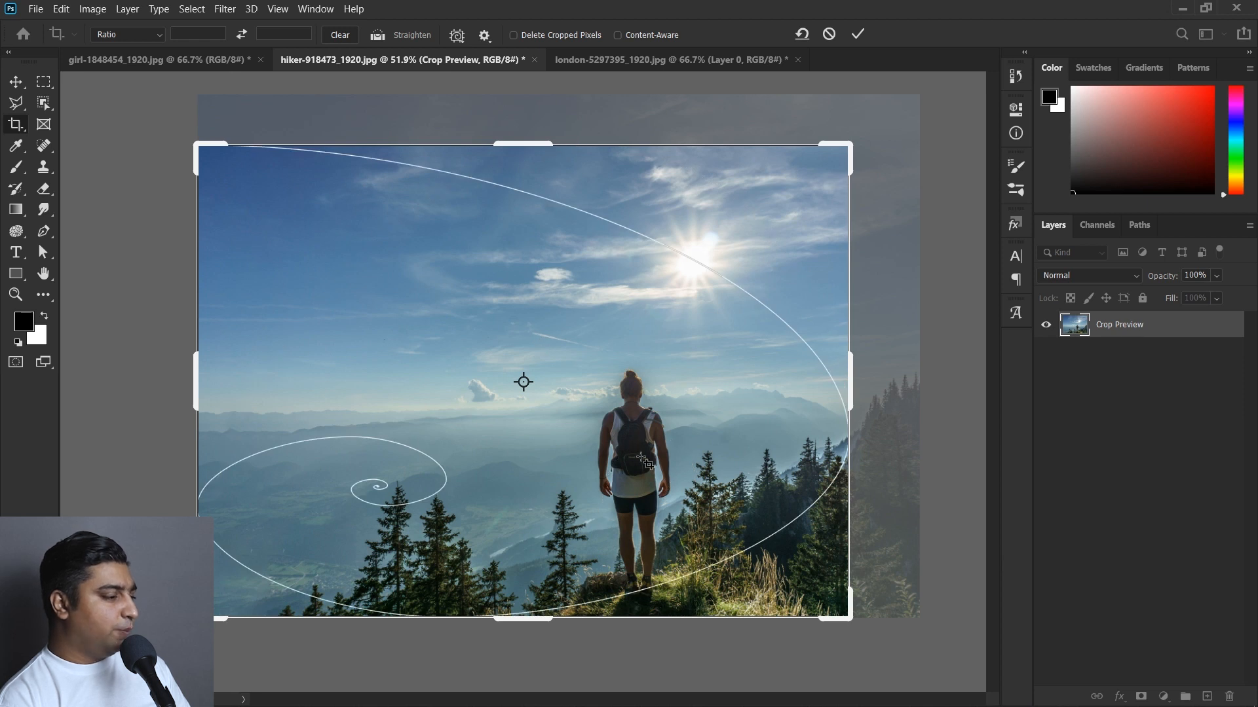
key(shift+o)
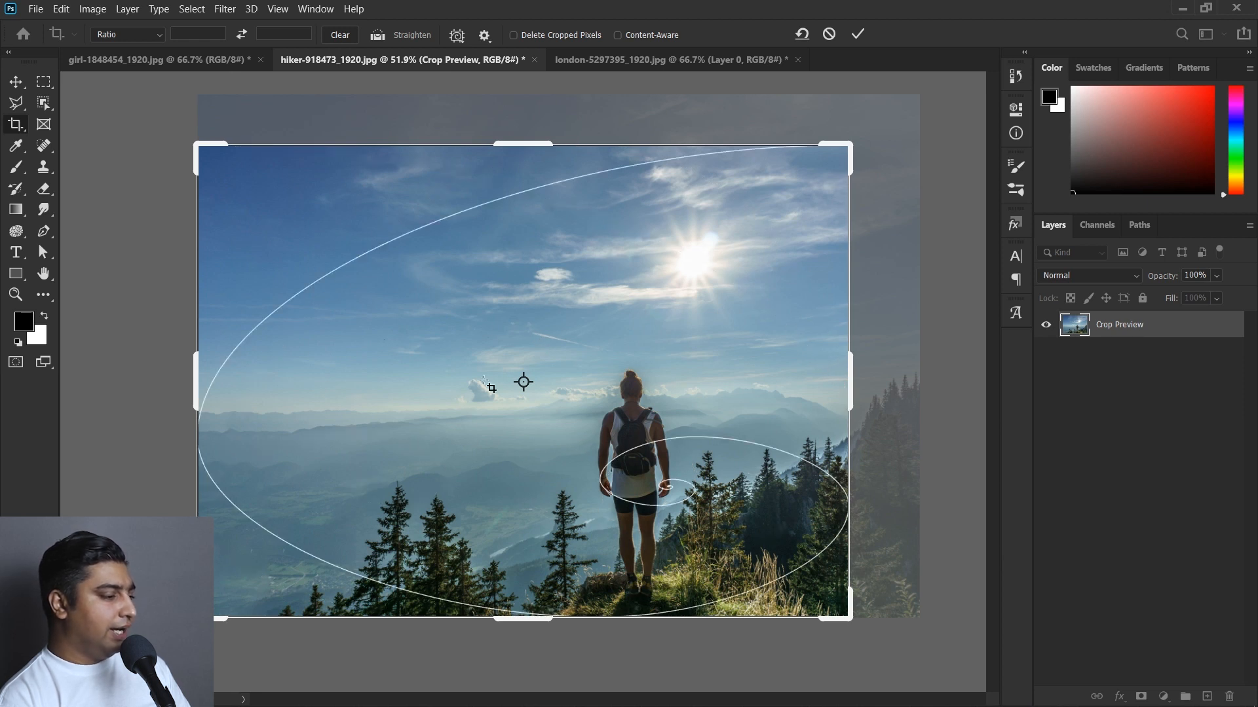
key(shift+o)
key(shift+o)
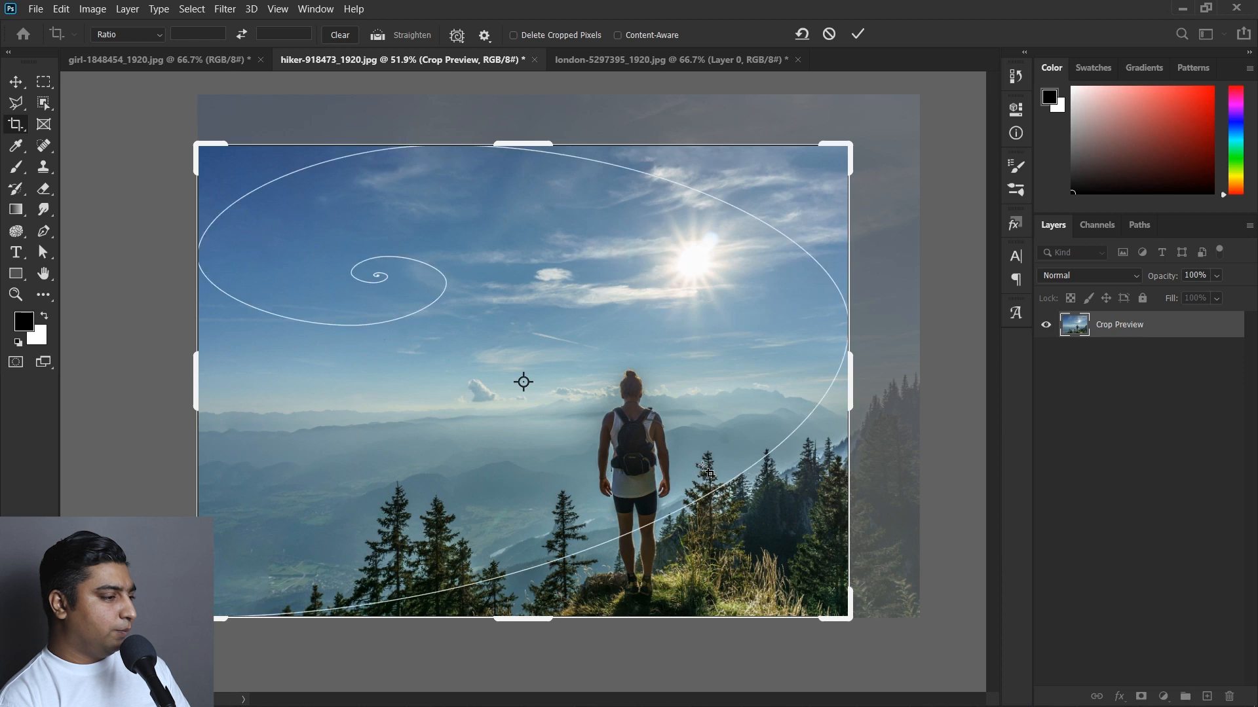
key(shift+o)
key(shift+o)
key(shift+o)
key(shift+o)
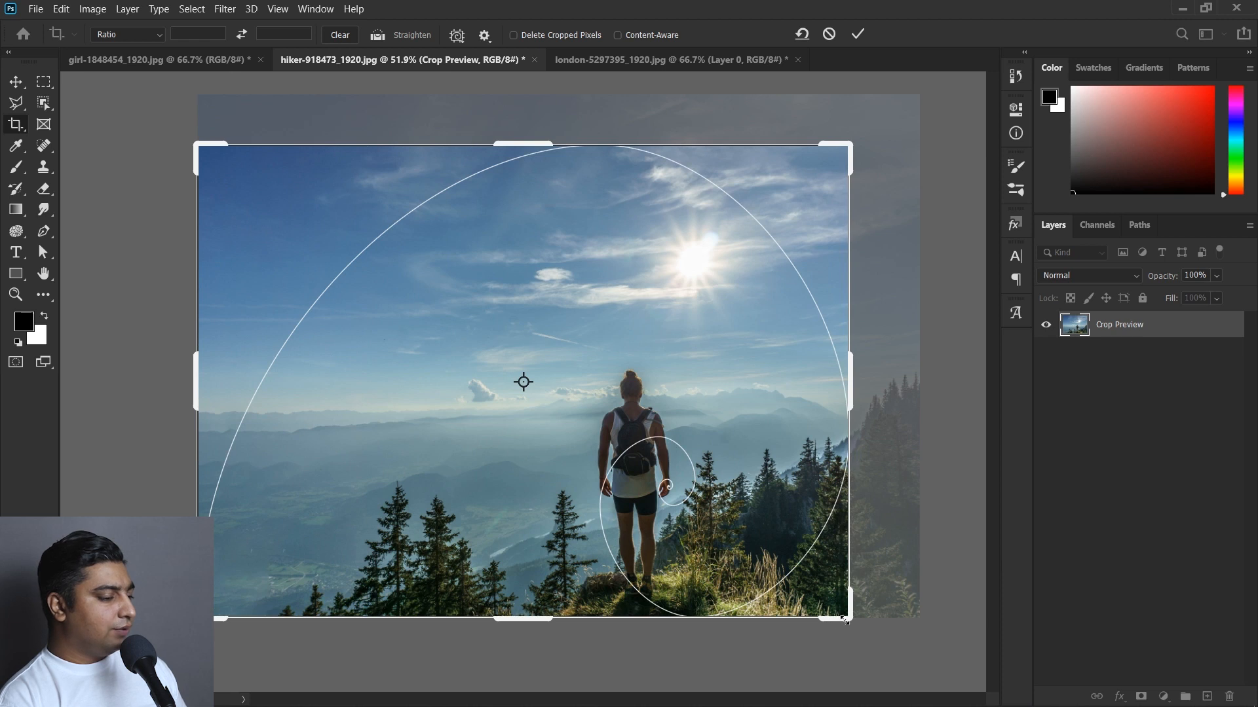
drag(848, 619, 820, 608)
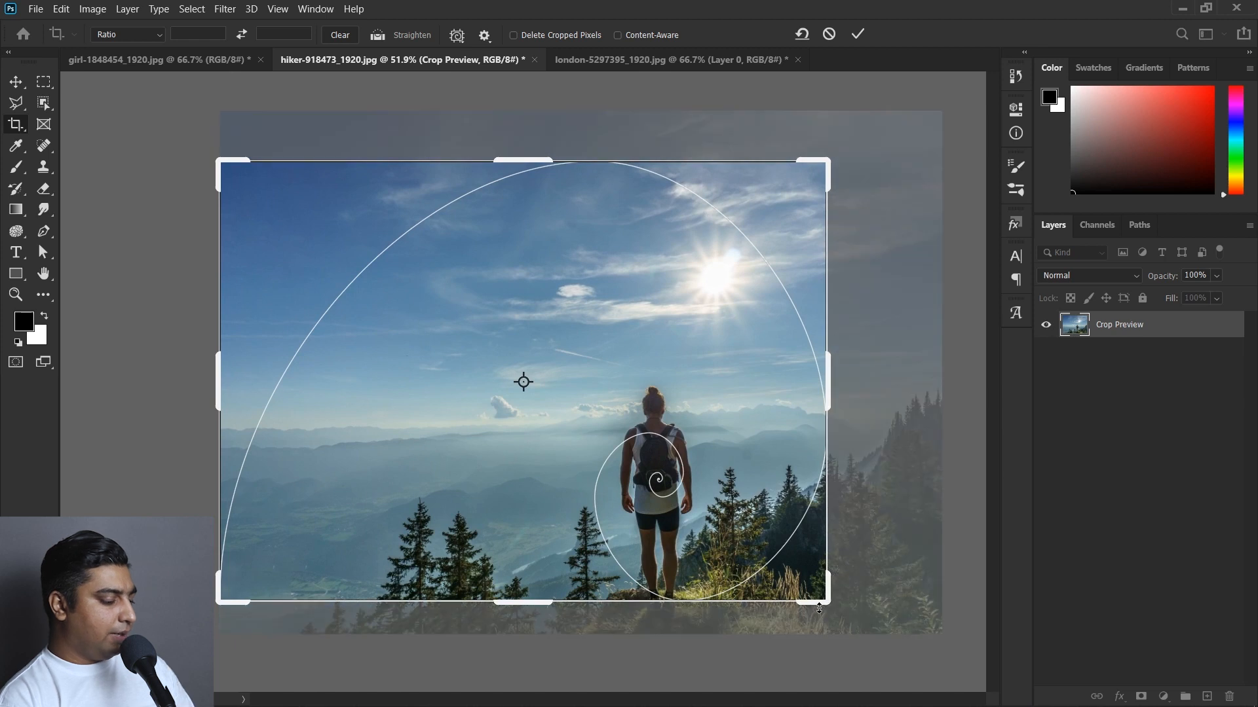
key(Return)
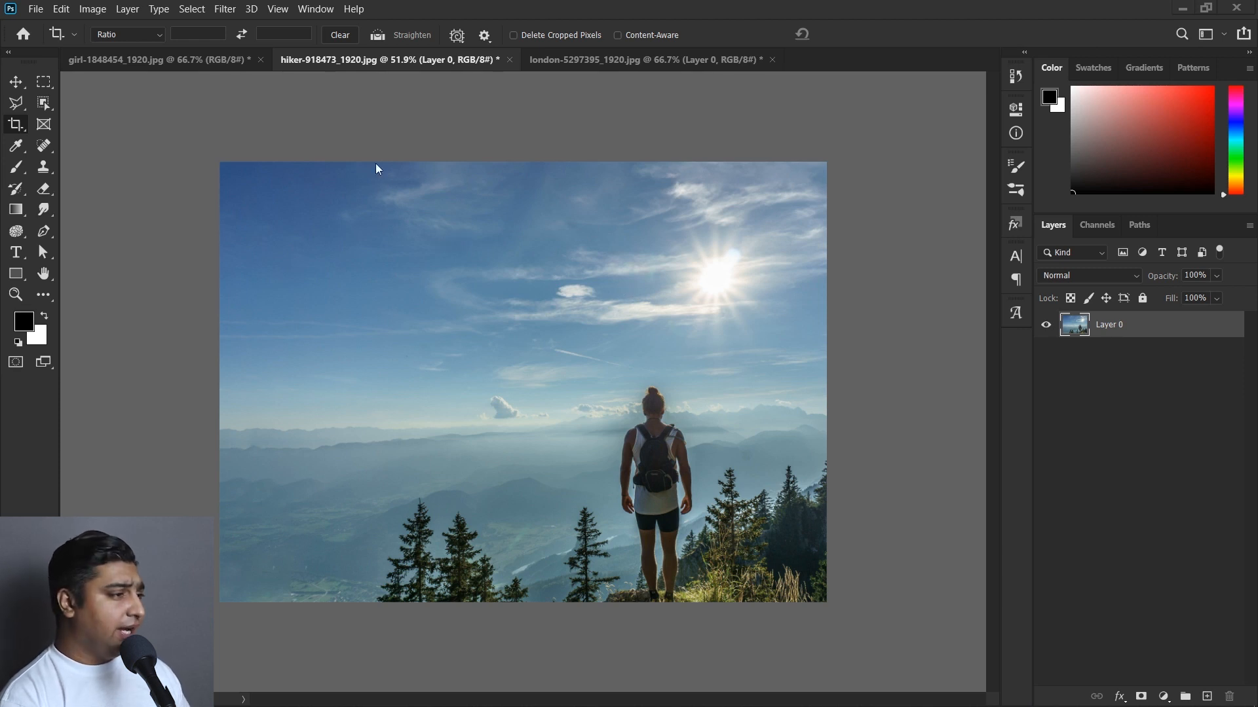
Straighten the London photo along its tilted horizon from edge to edge and apply the crop with Delete Cropped Pixels turned off
click(552, 62)
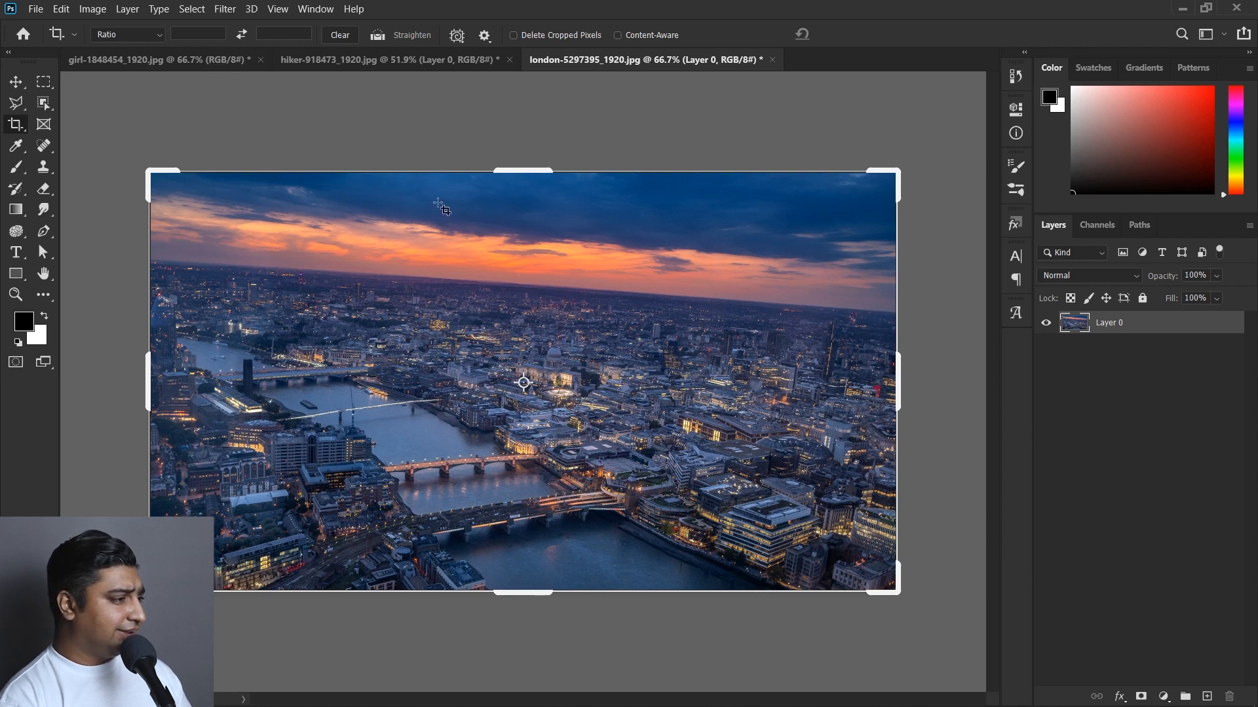
click(377, 36)
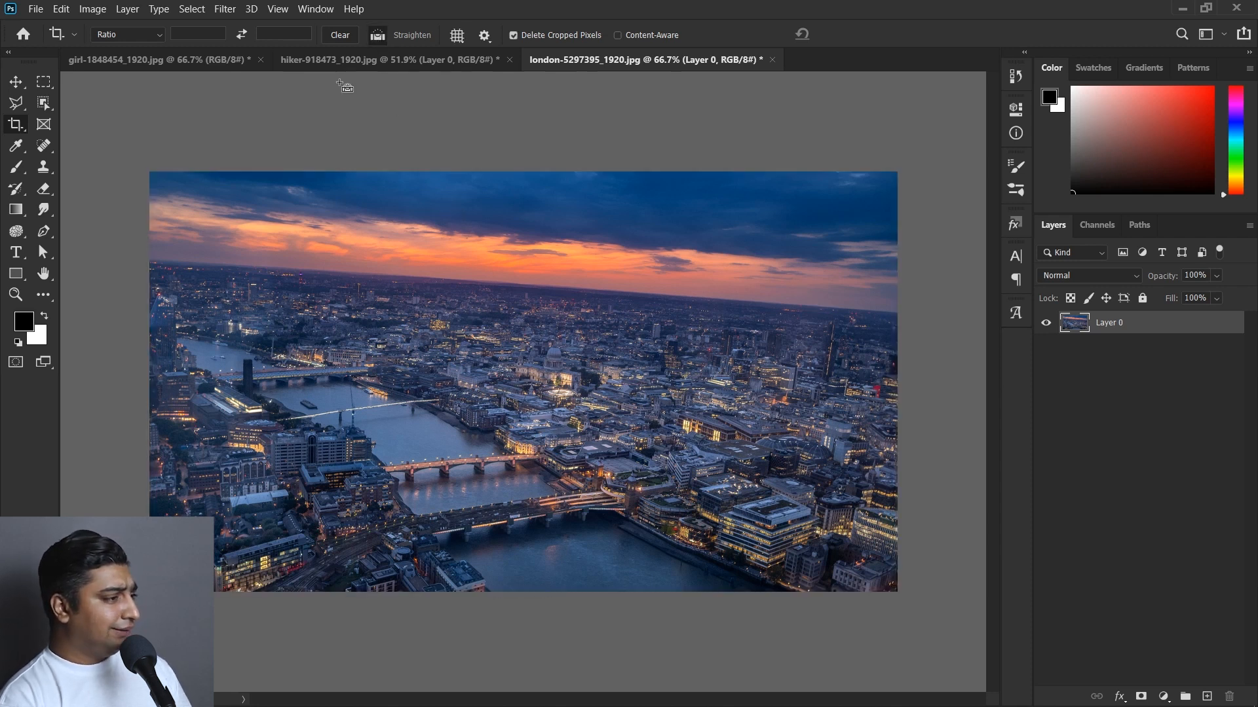
drag(149, 259, 902, 312)
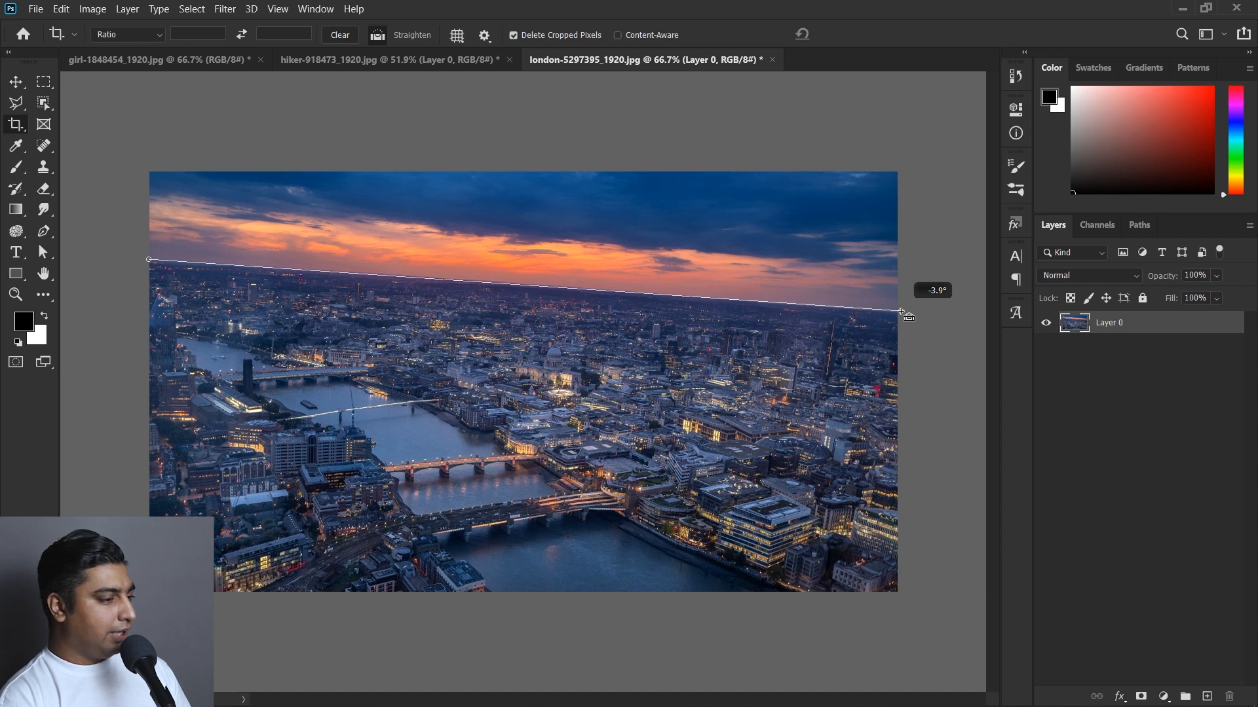
drag(901, 312, 901, 312)
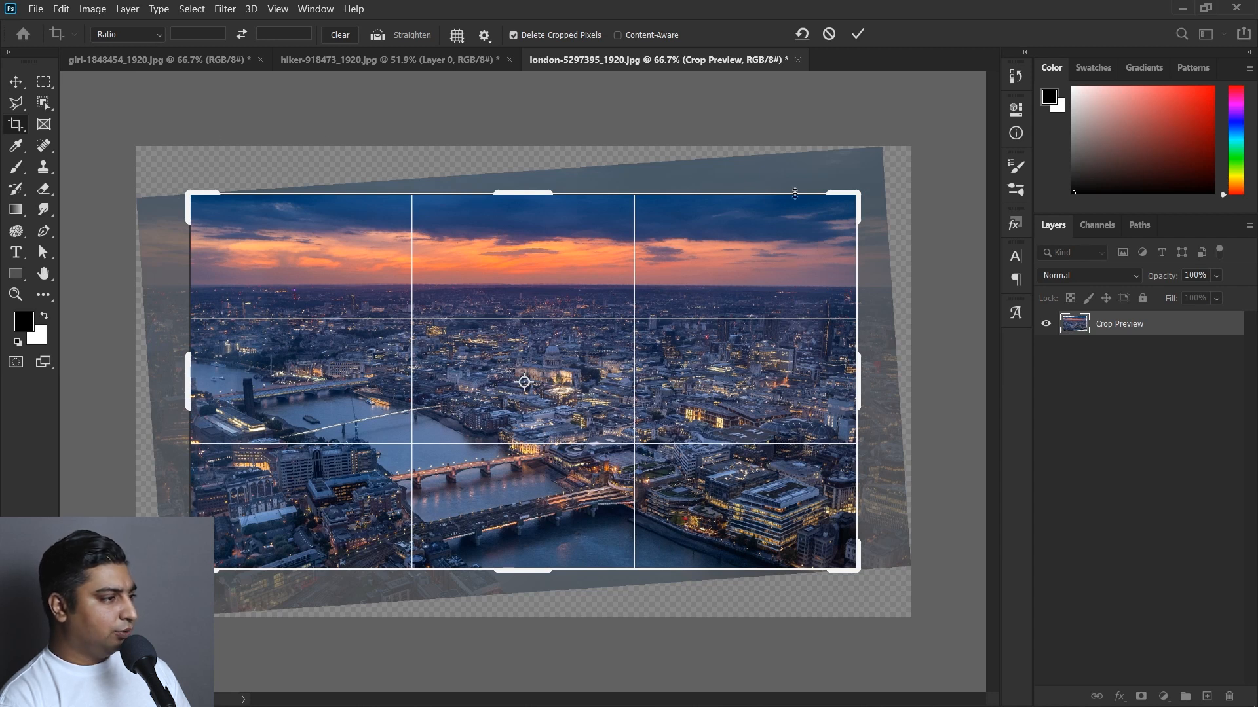
click(515, 35)
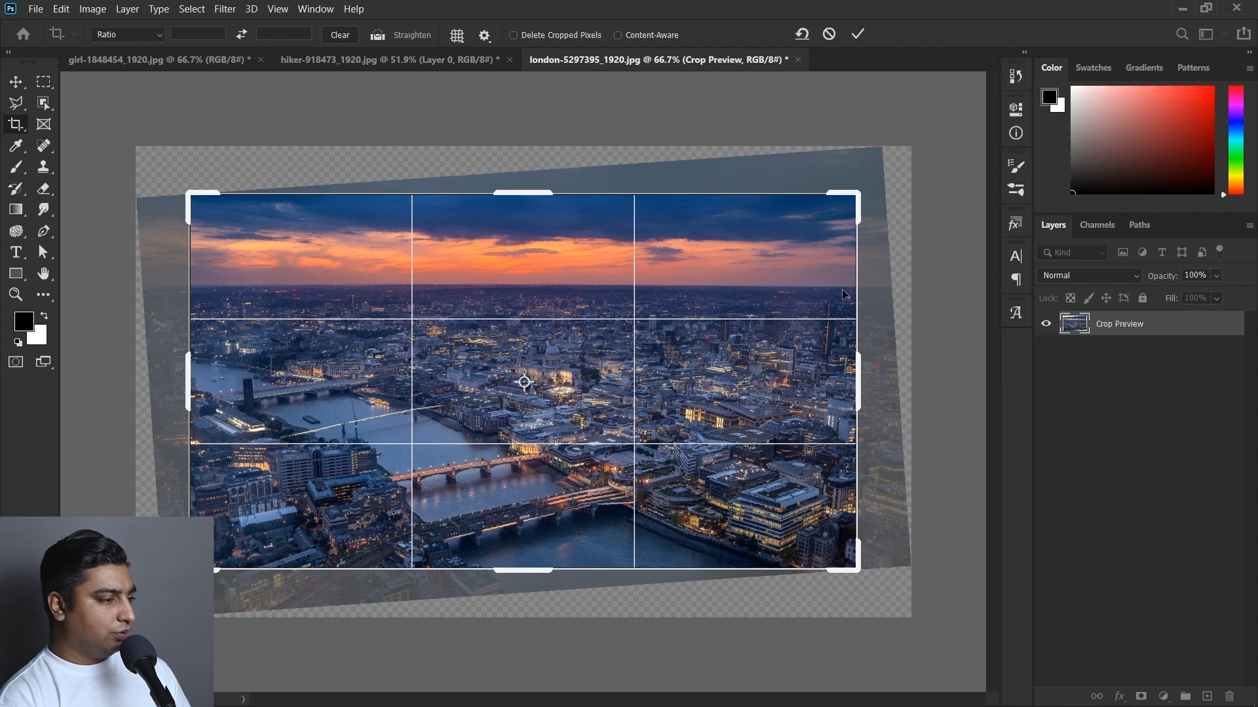
key(Return)
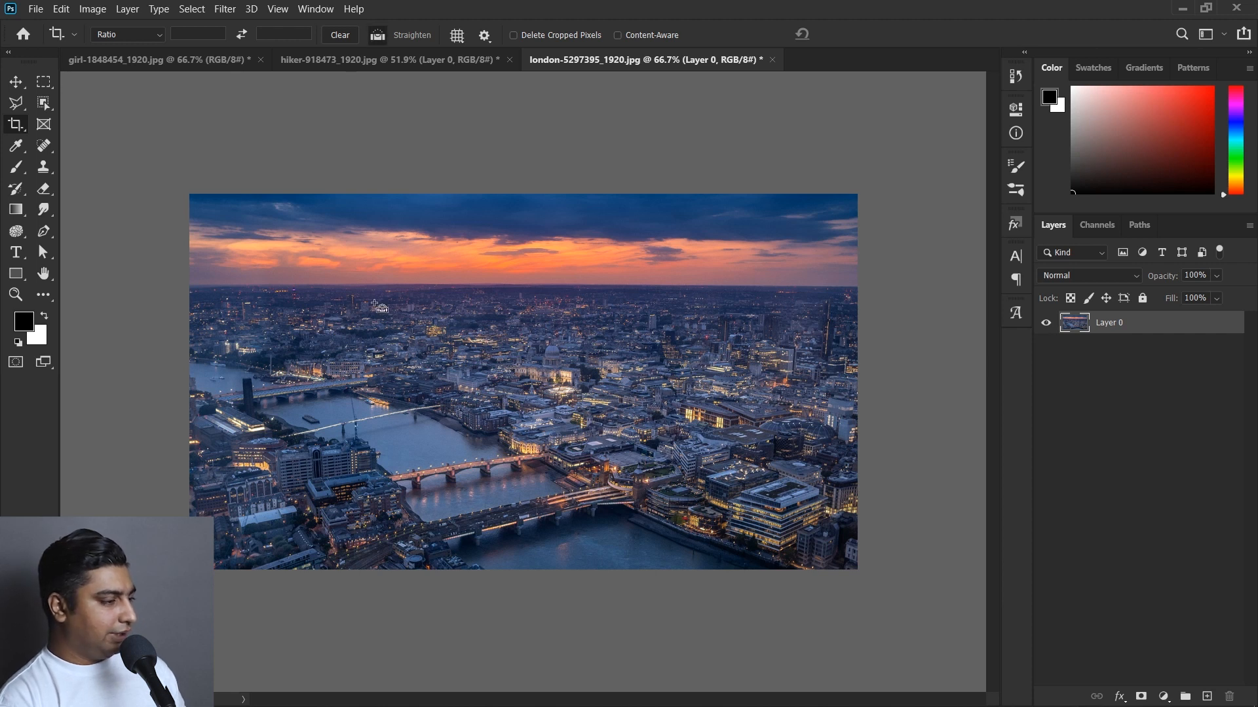
Undo and redo the straightening crop on the London photo to compare the horizon before and after
key(ctrl+z)
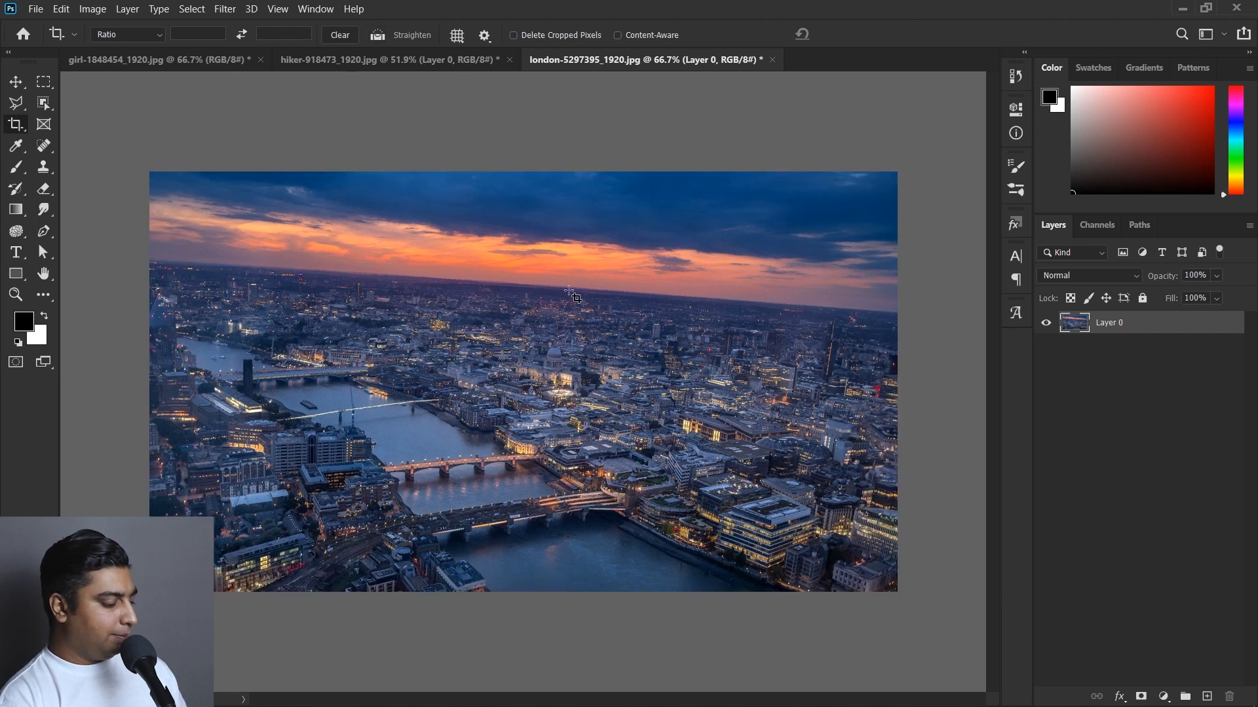
click(68, 9)
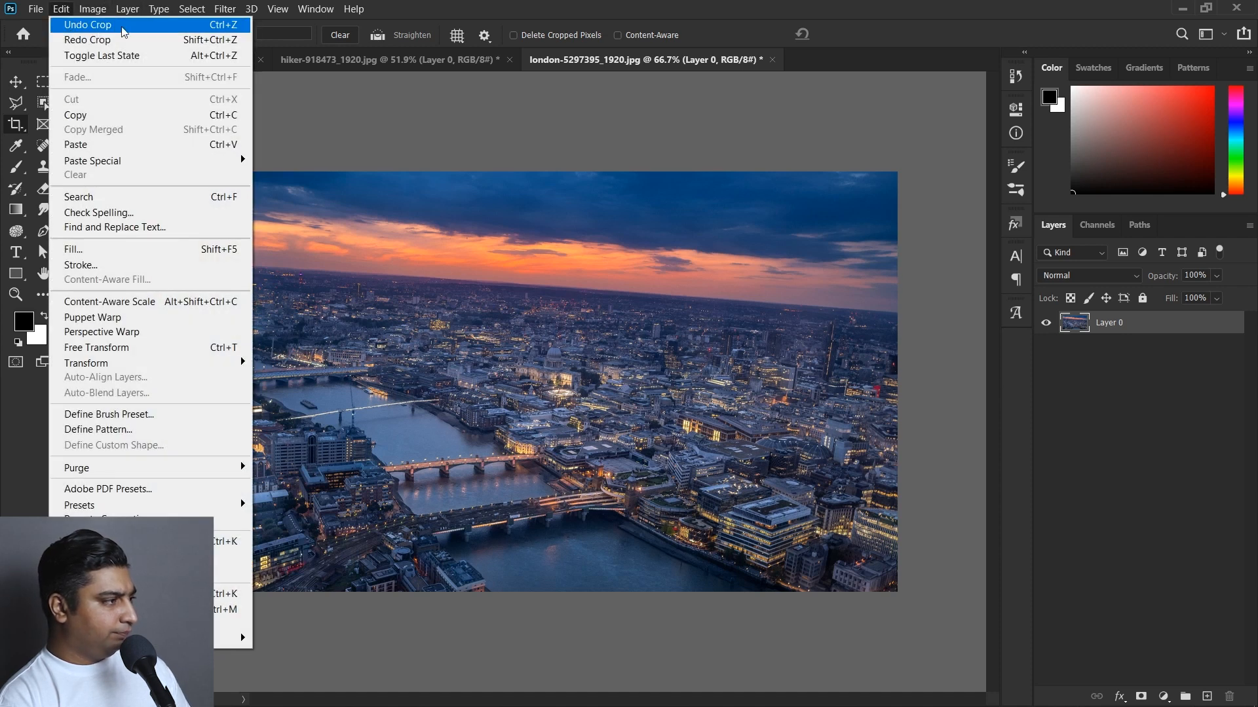
click(86, 42)
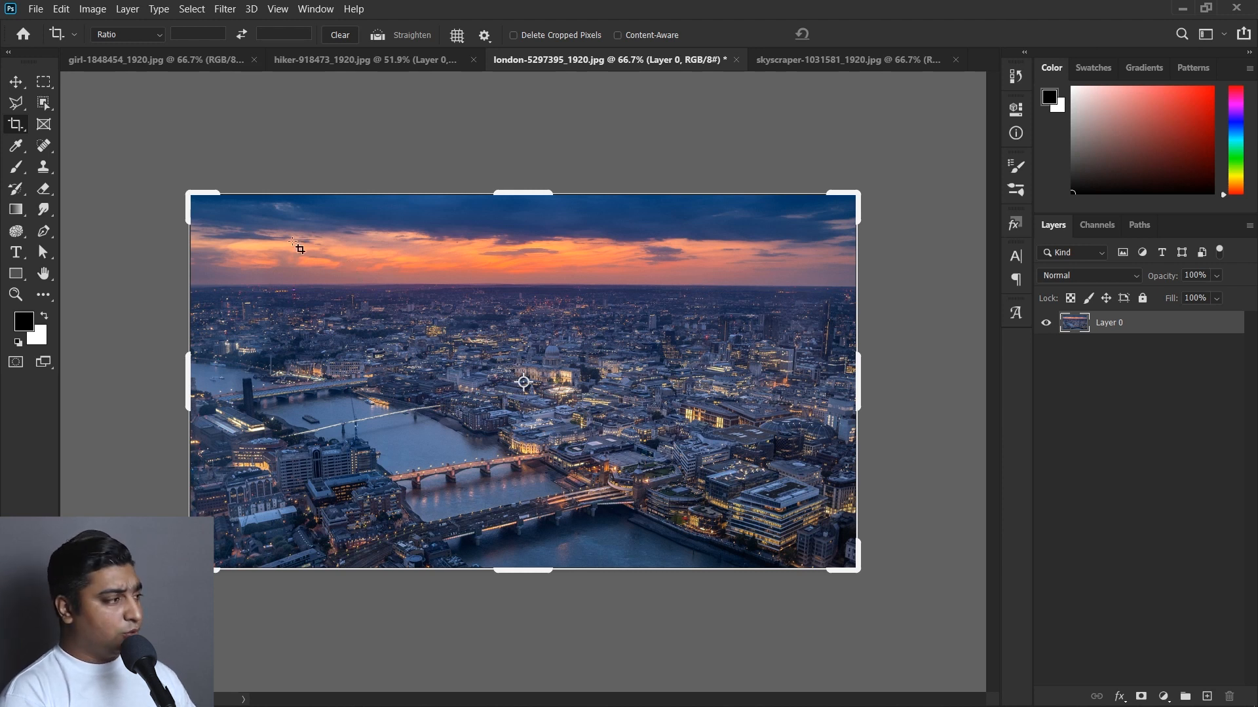
Crop the skyscraper photo with the Perspective Crop tool, placing the four corners on the main tower's facade
click(15, 127)
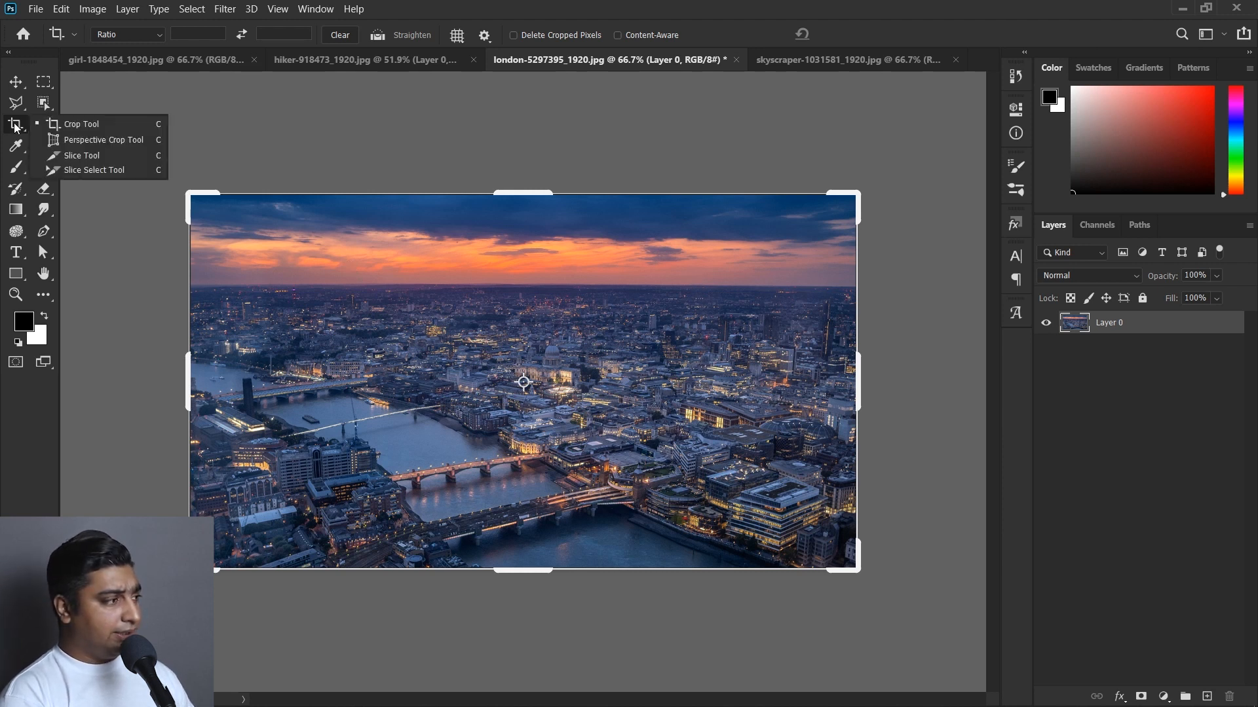
click(124, 139)
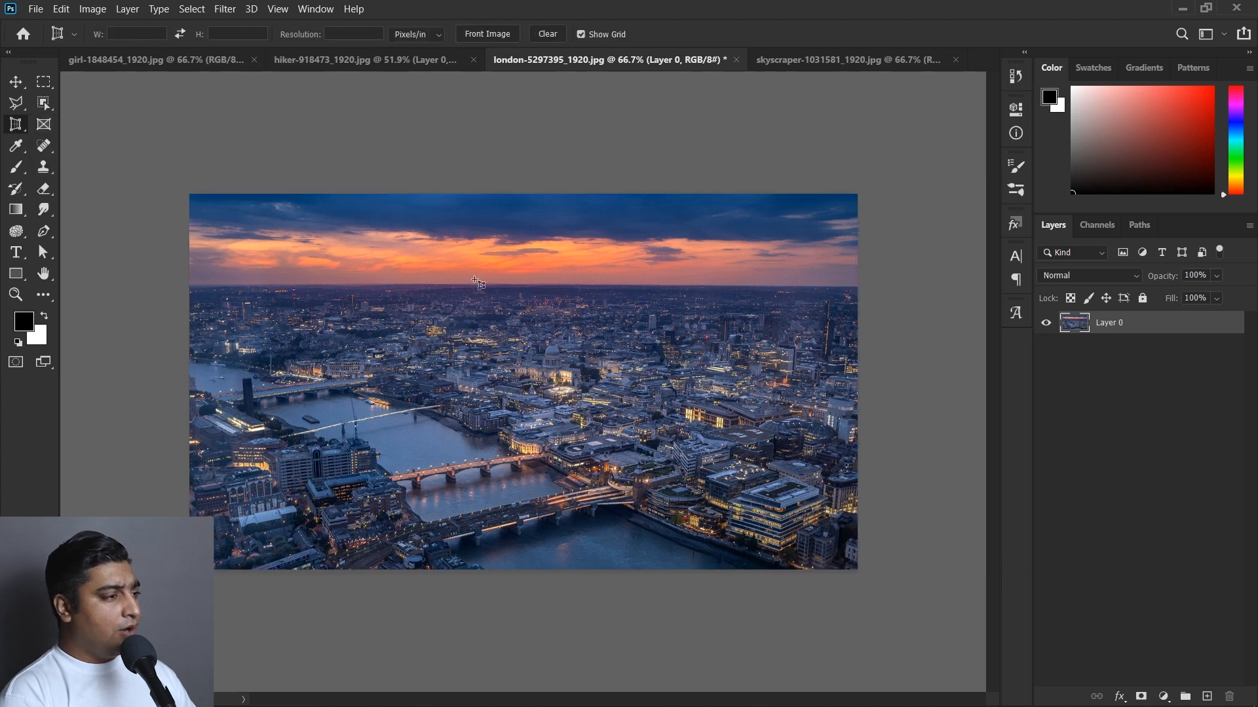
click(784, 61)
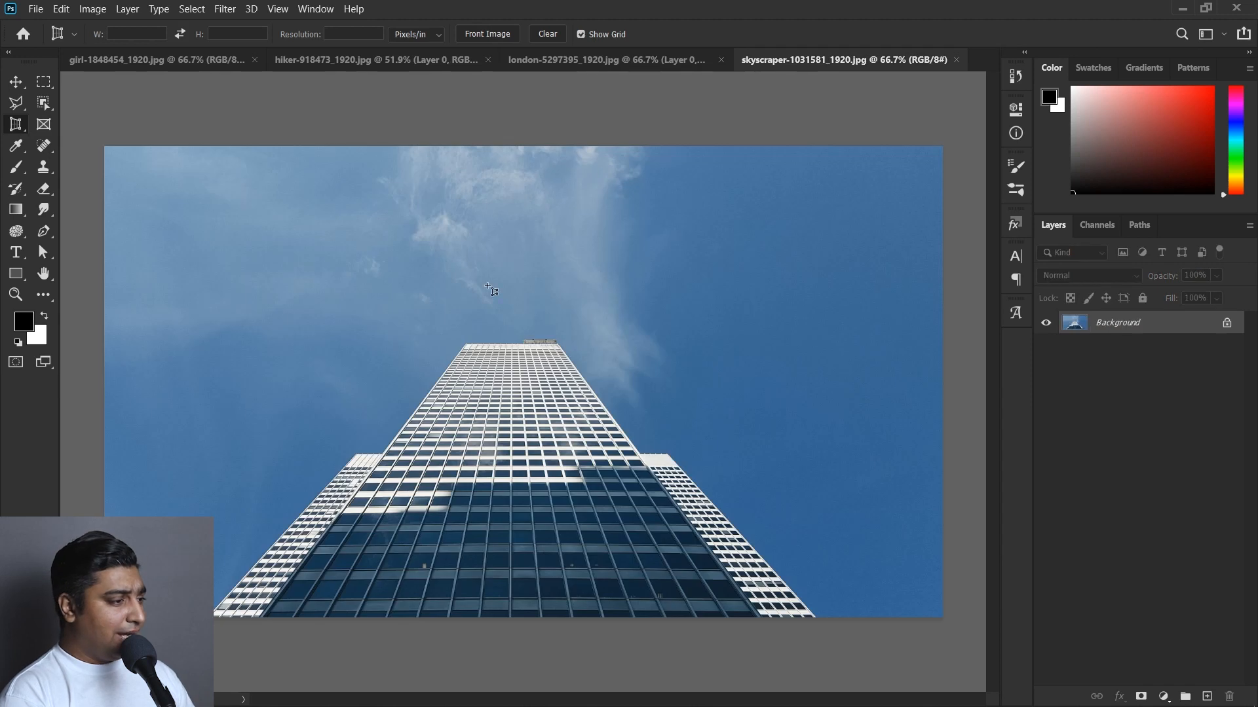
click(465, 343)
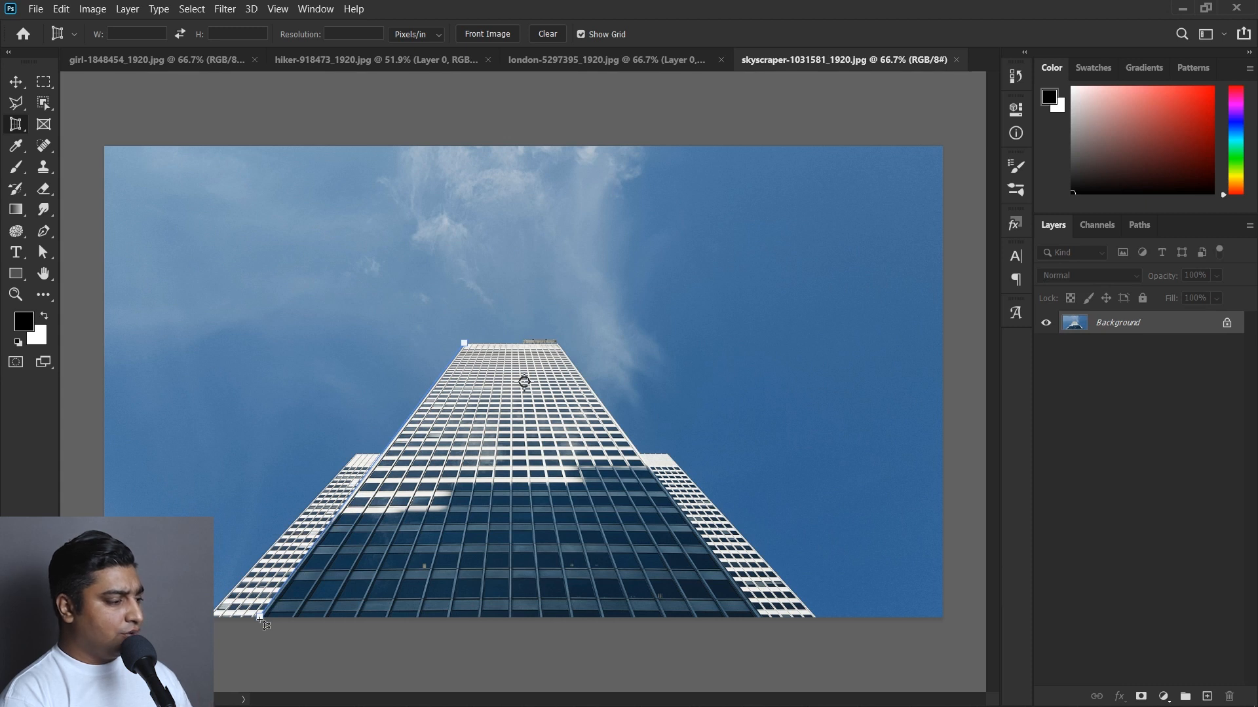
click(763, 617)
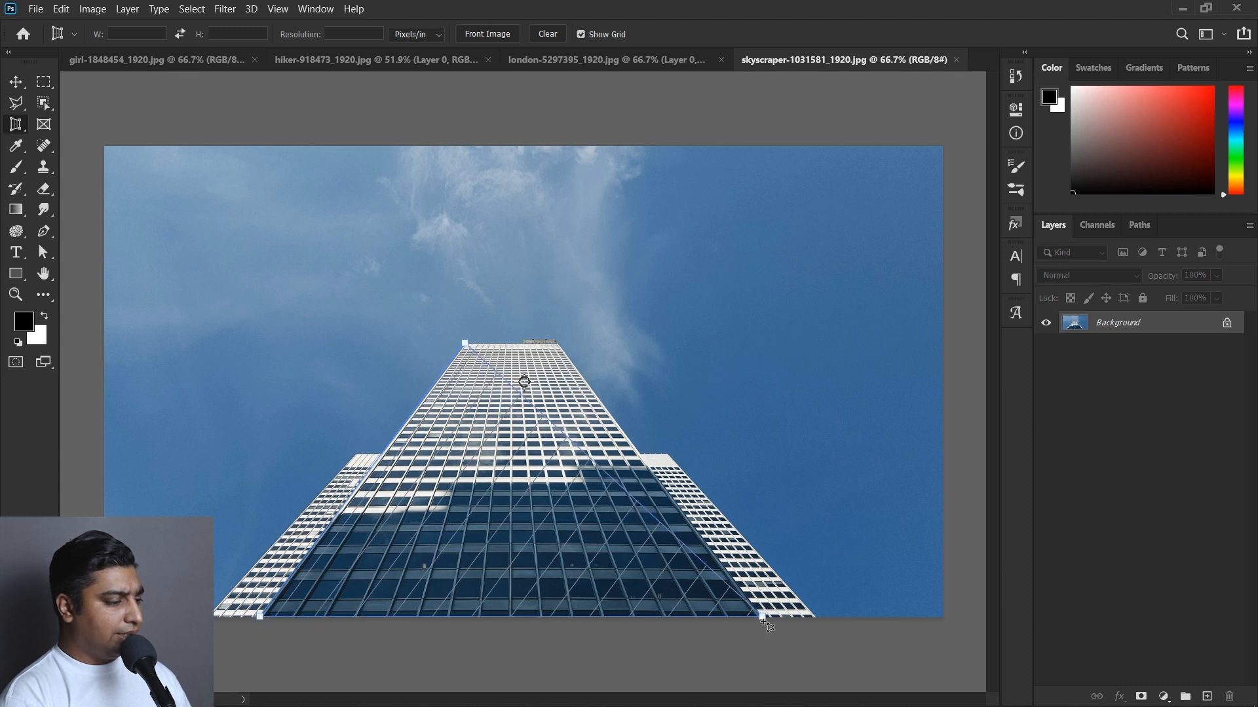
click(558, 344)
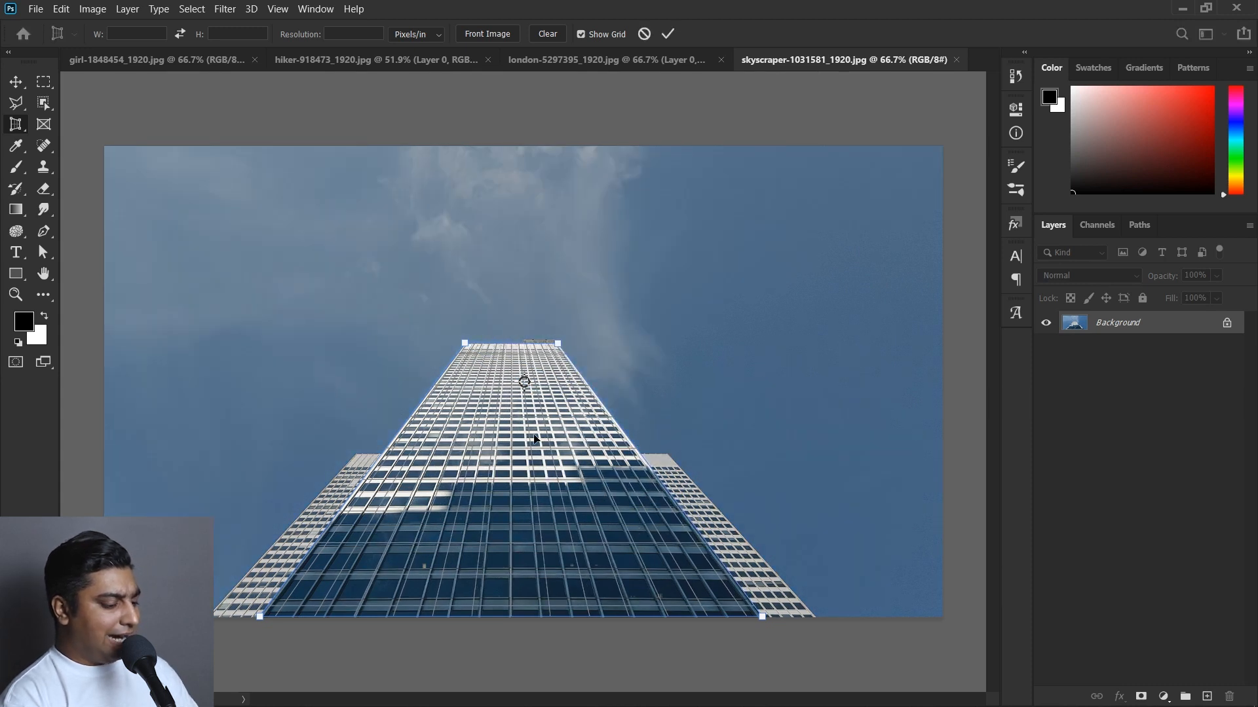
key(Return)
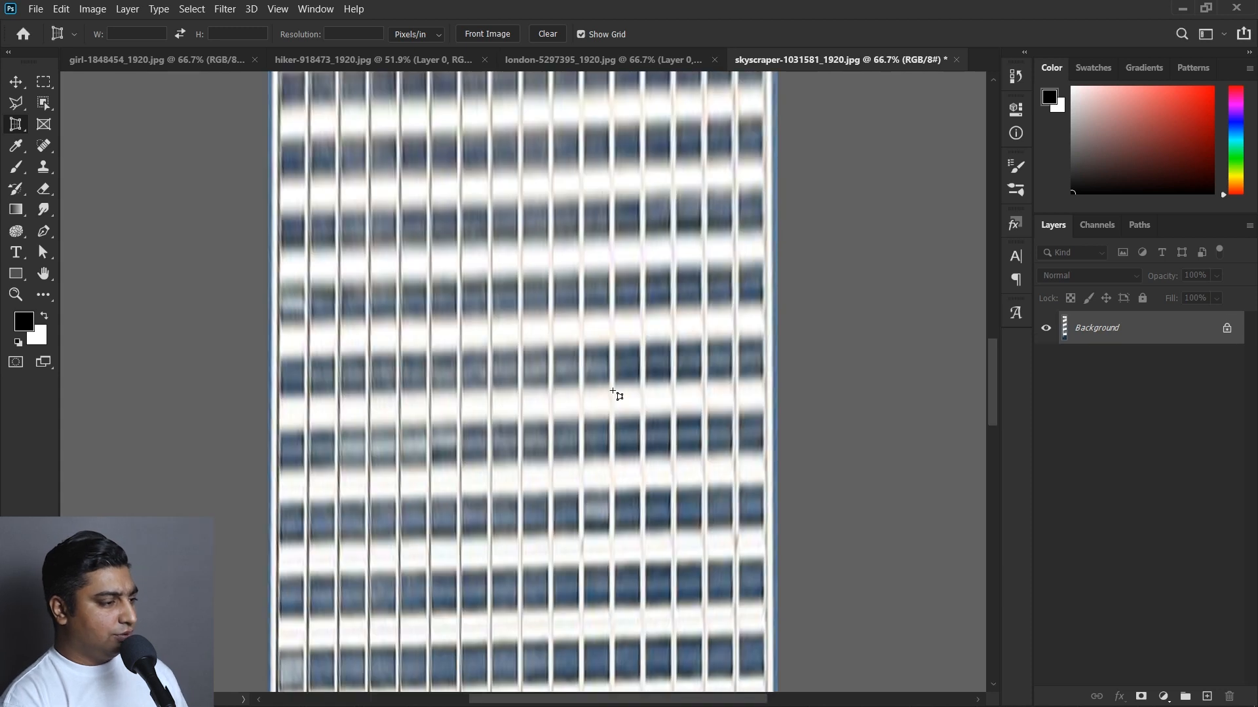
drag(632, 326, 522, 339)
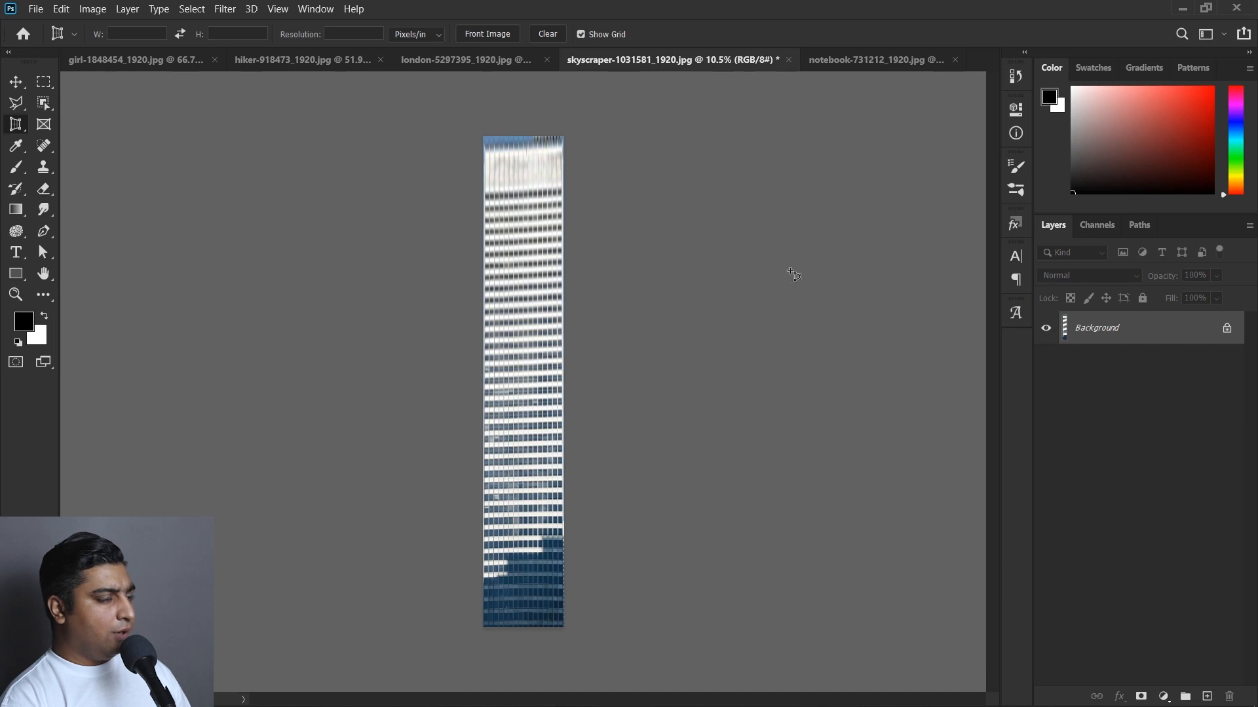
Bring up the notebook photo with the Perspective Crop tool active
click(833, 69)
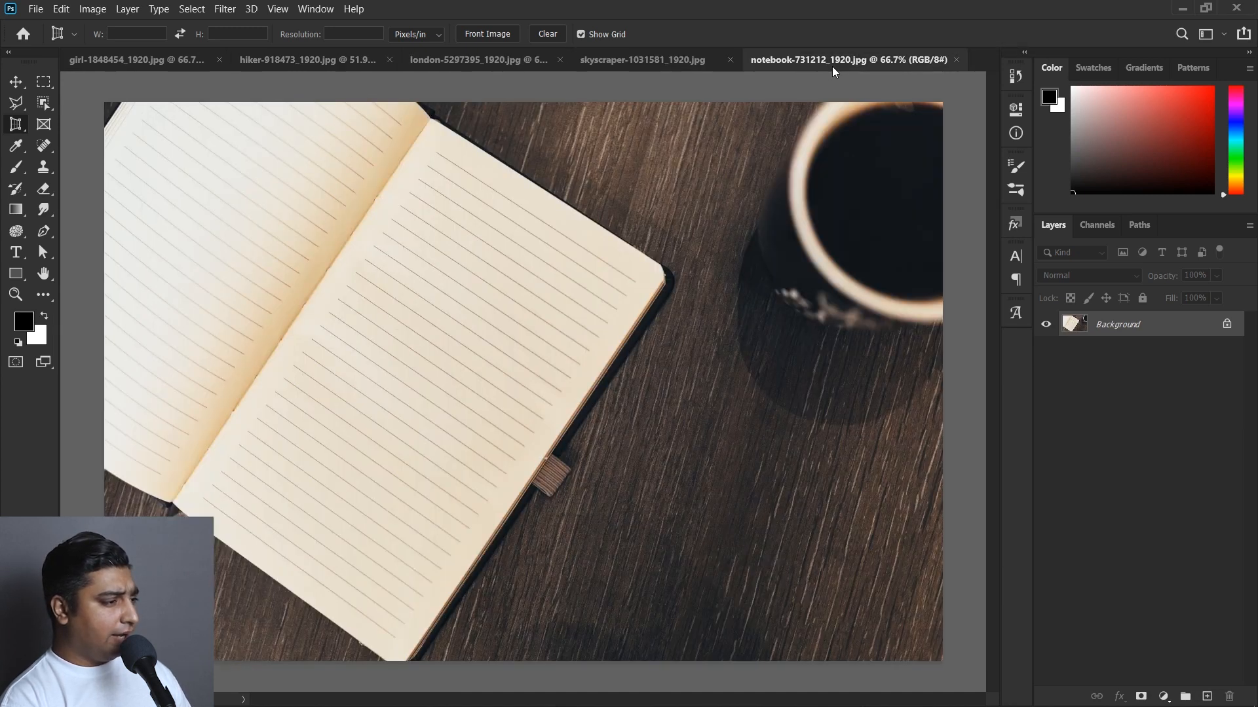
click(16, 126)
click(91, 139)
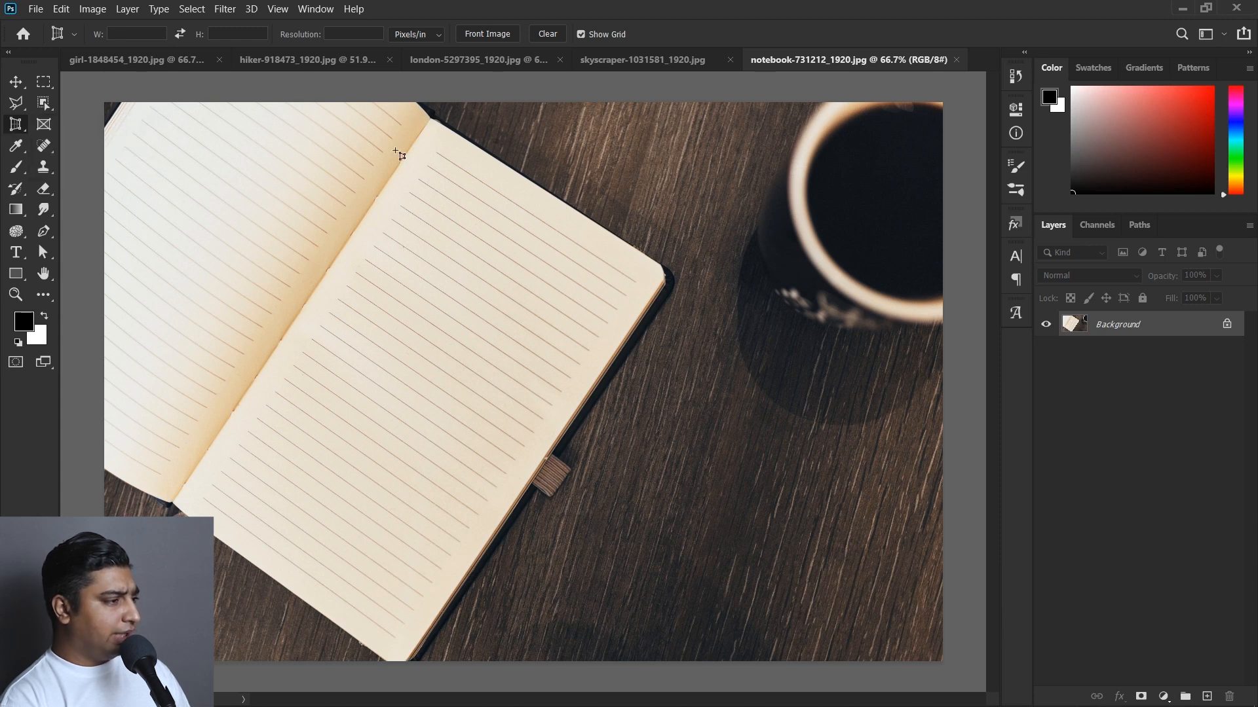
Try a perspective crop around the four corners of the notebook's right-hand page, and undo it
click(431, 117)
click(577, 212)
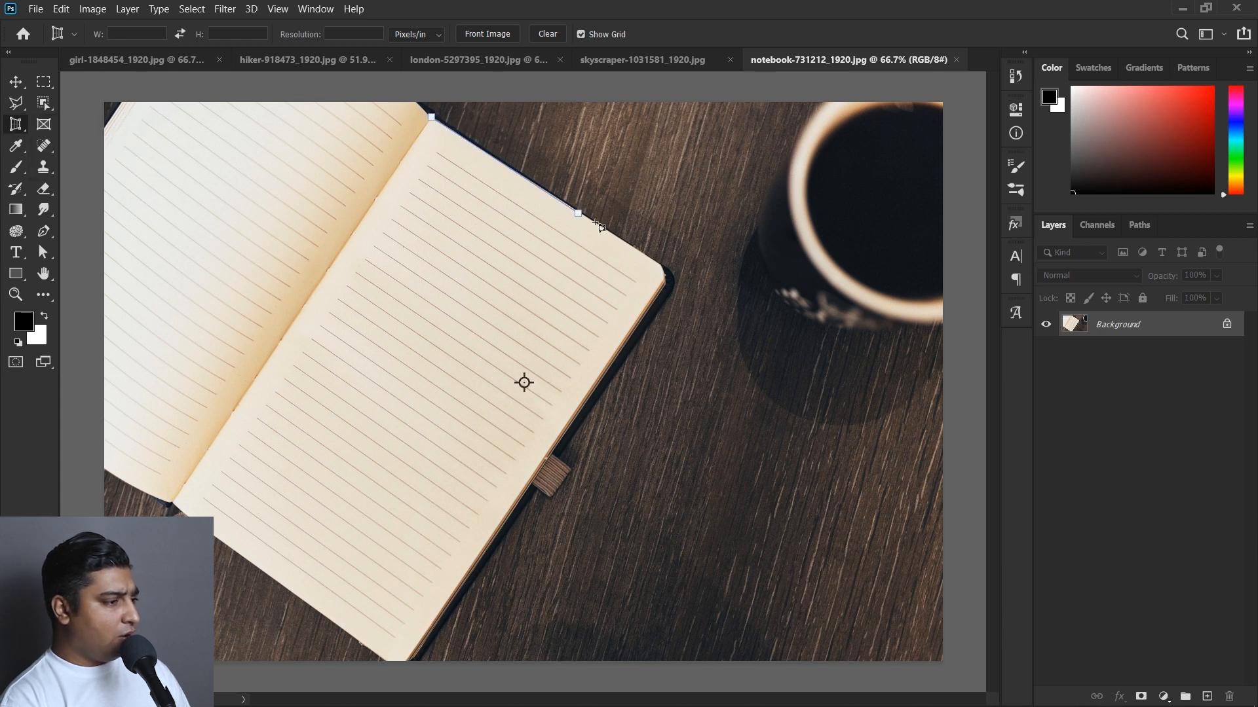
click(673, 275)
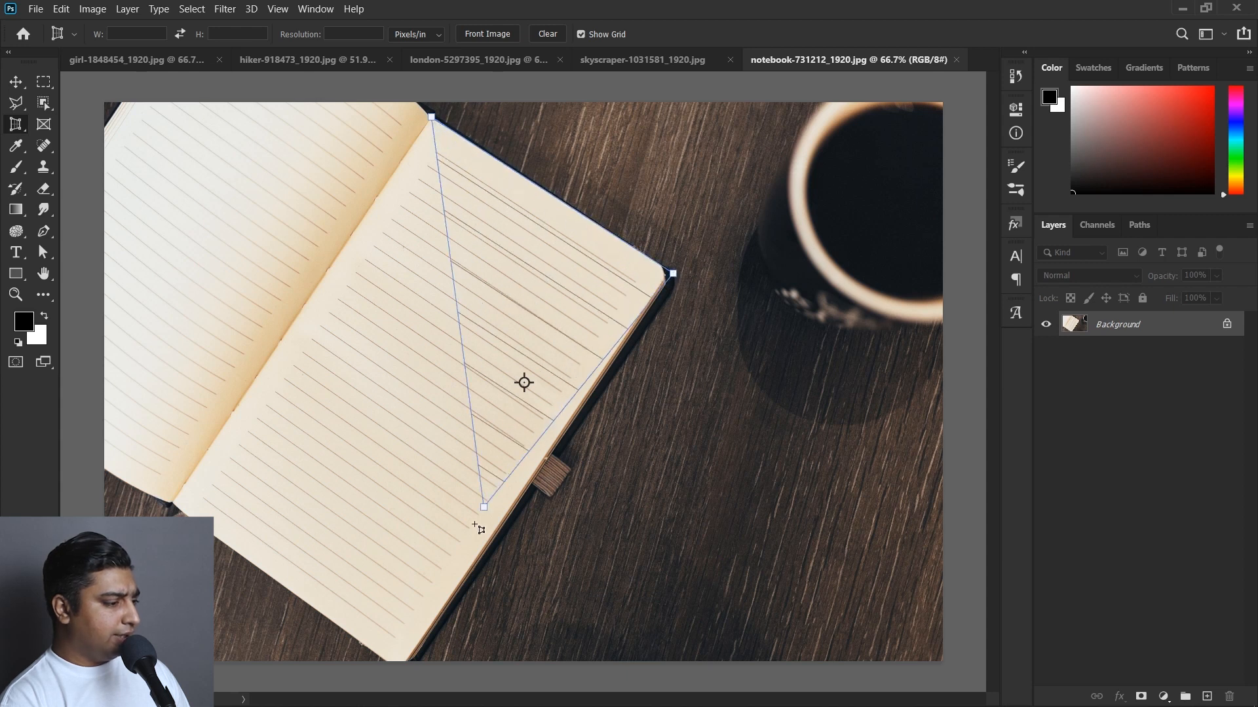
click(400, 669)
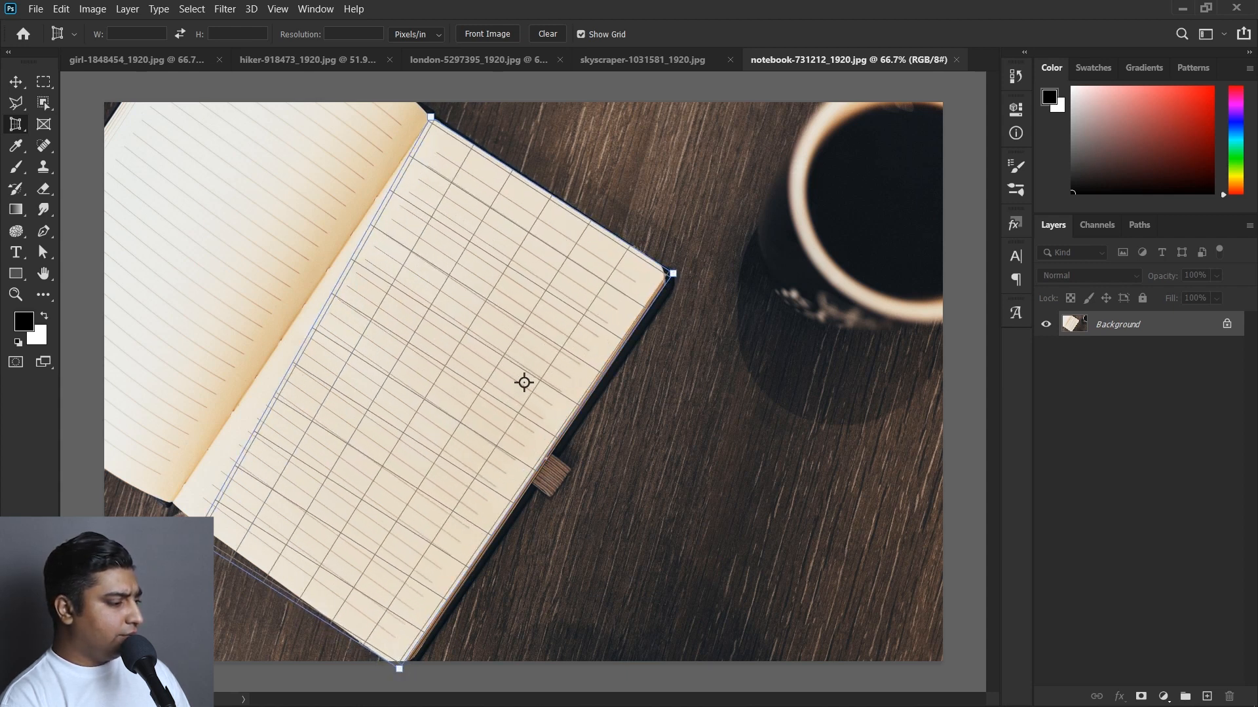
click(172, 505)
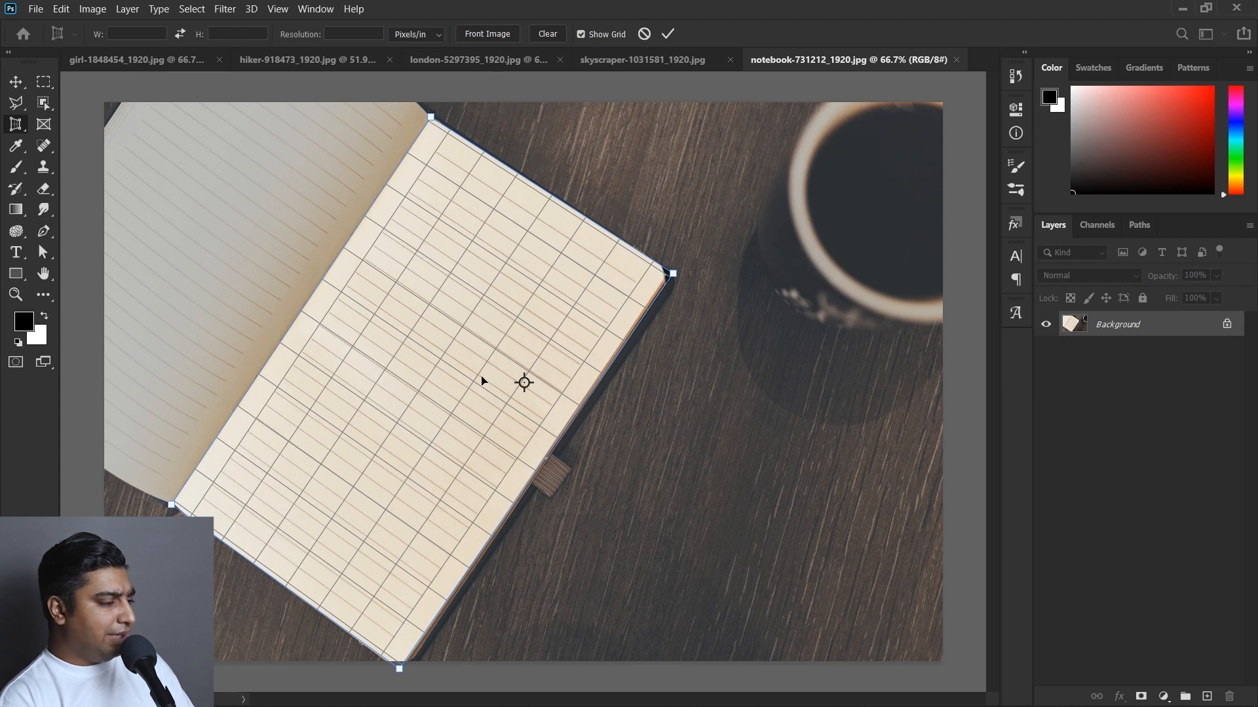
key(Return)
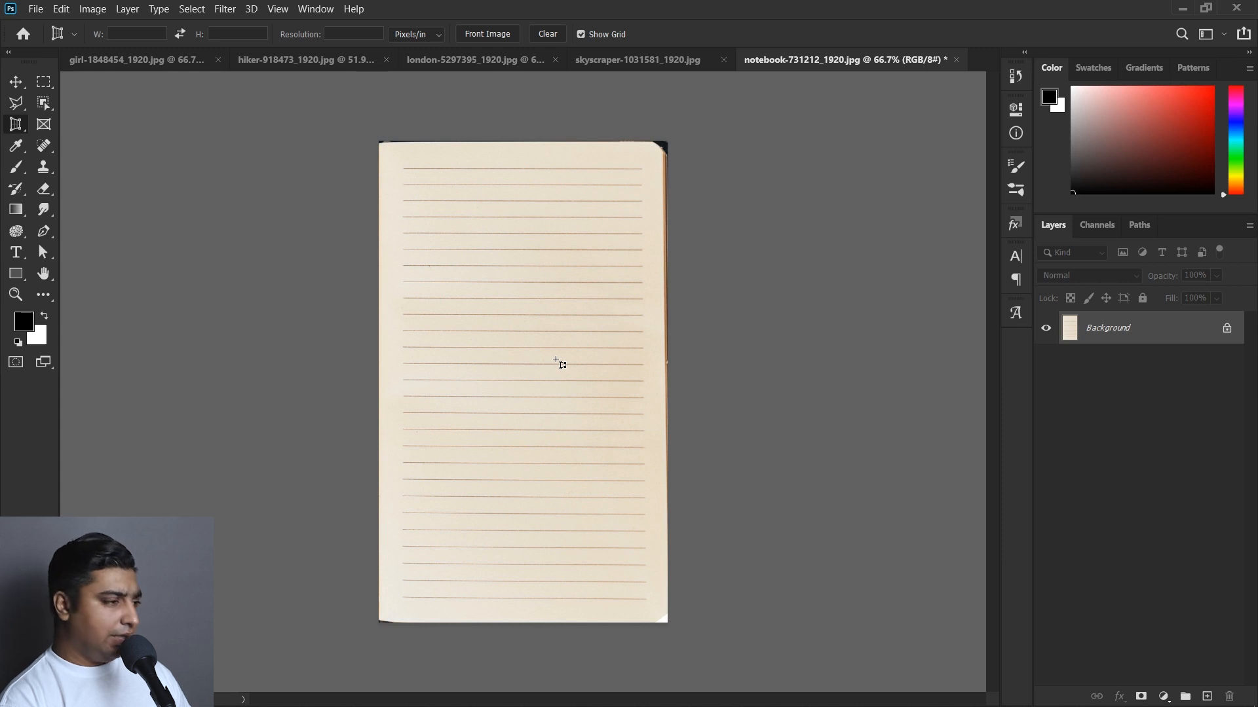
key(ctrl+z)
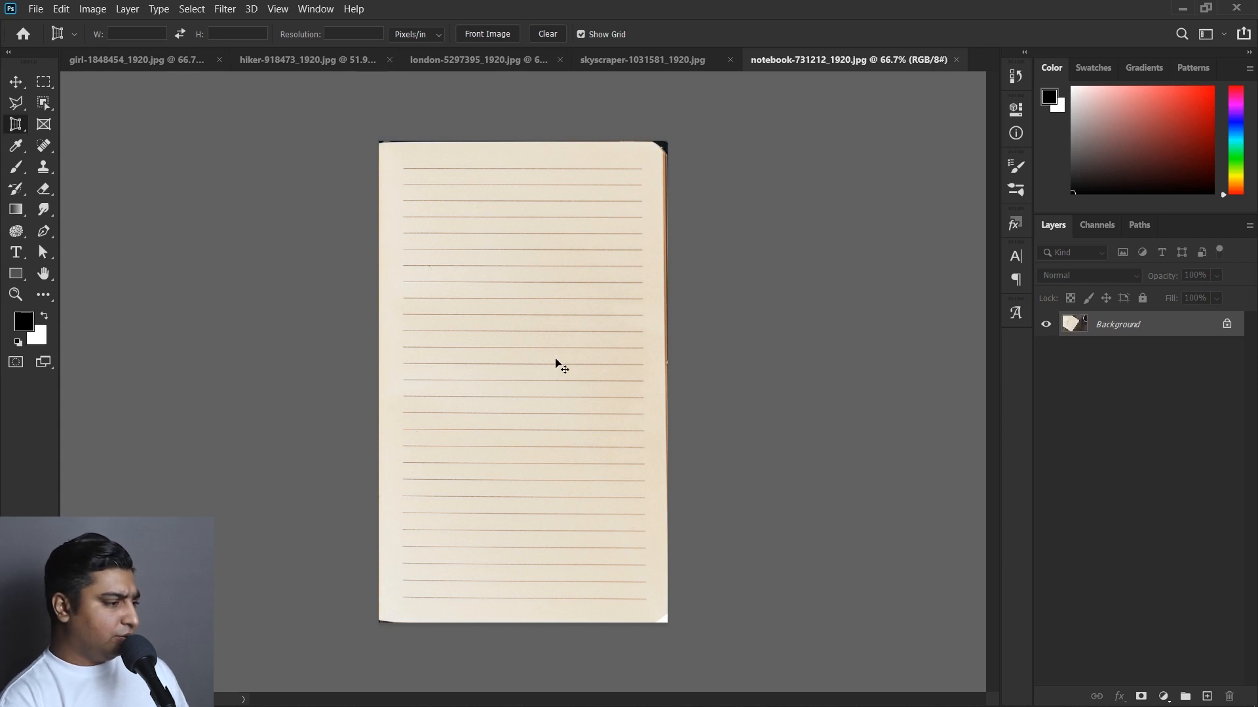
Perspective-crop the notebook photo to the four corners of its right-hand page, fine-tuning the page's lower spine corner
click(431, 117)
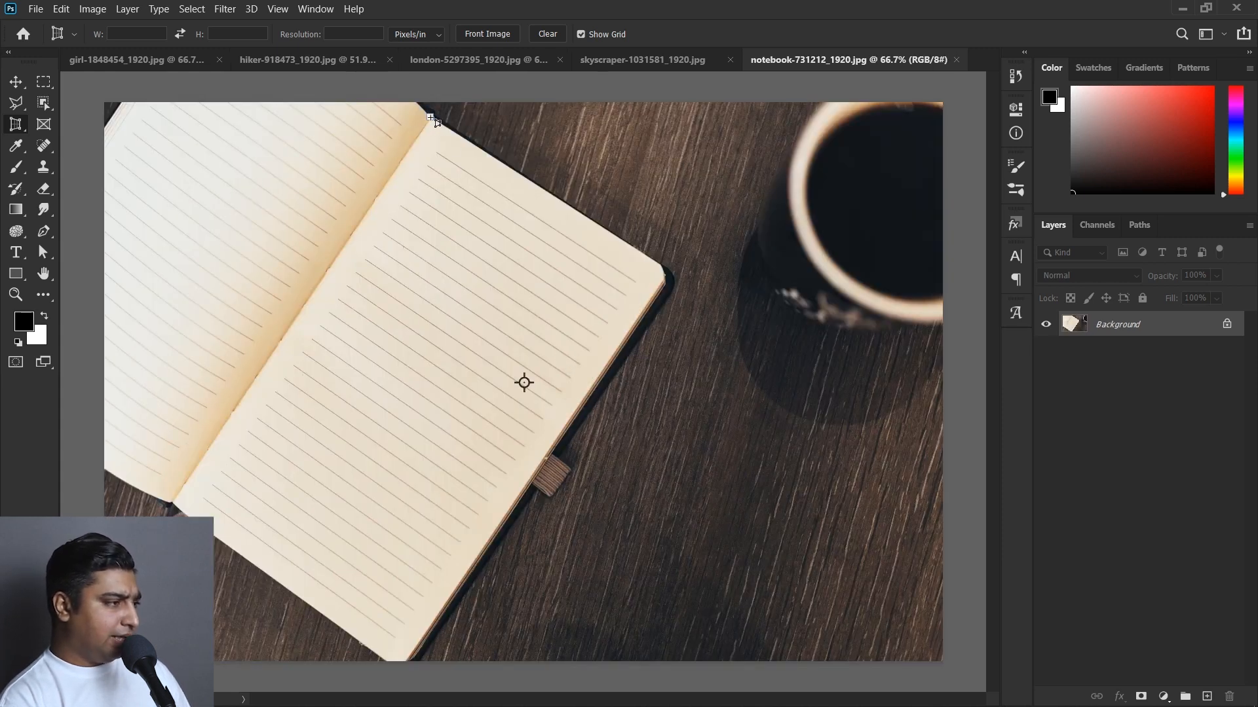
click(671, 273)
click(629, 332)
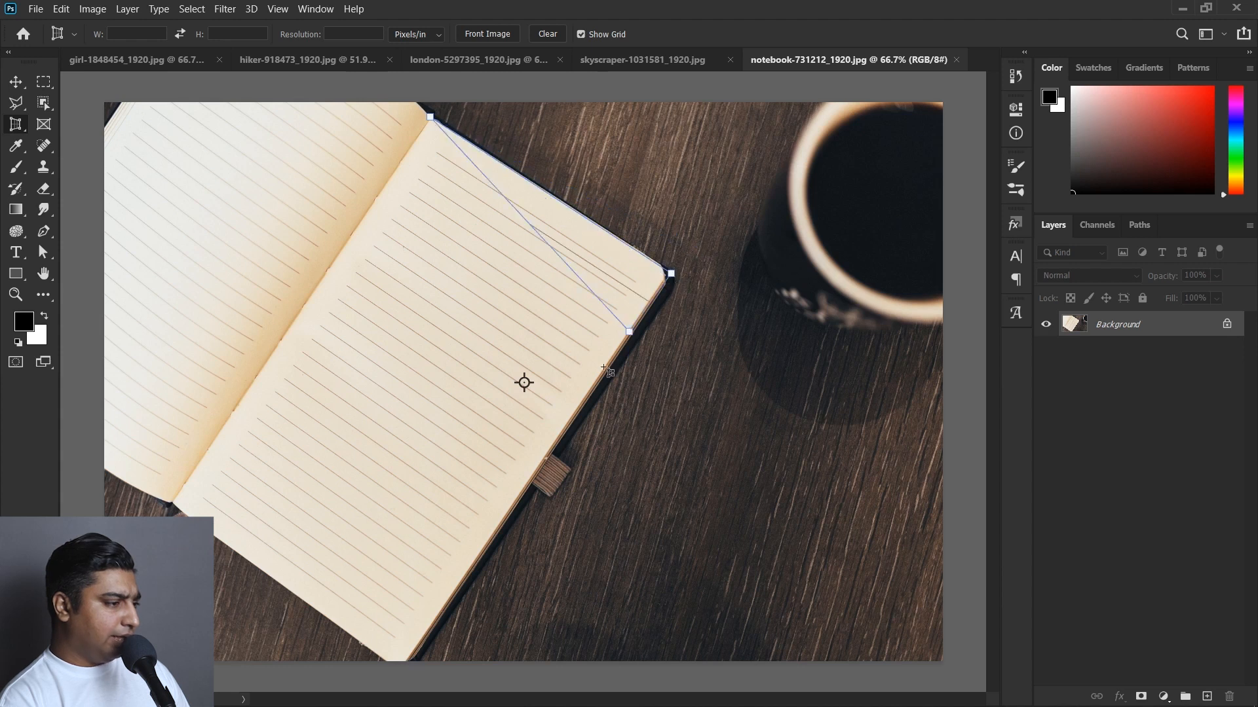
click(399, 674)
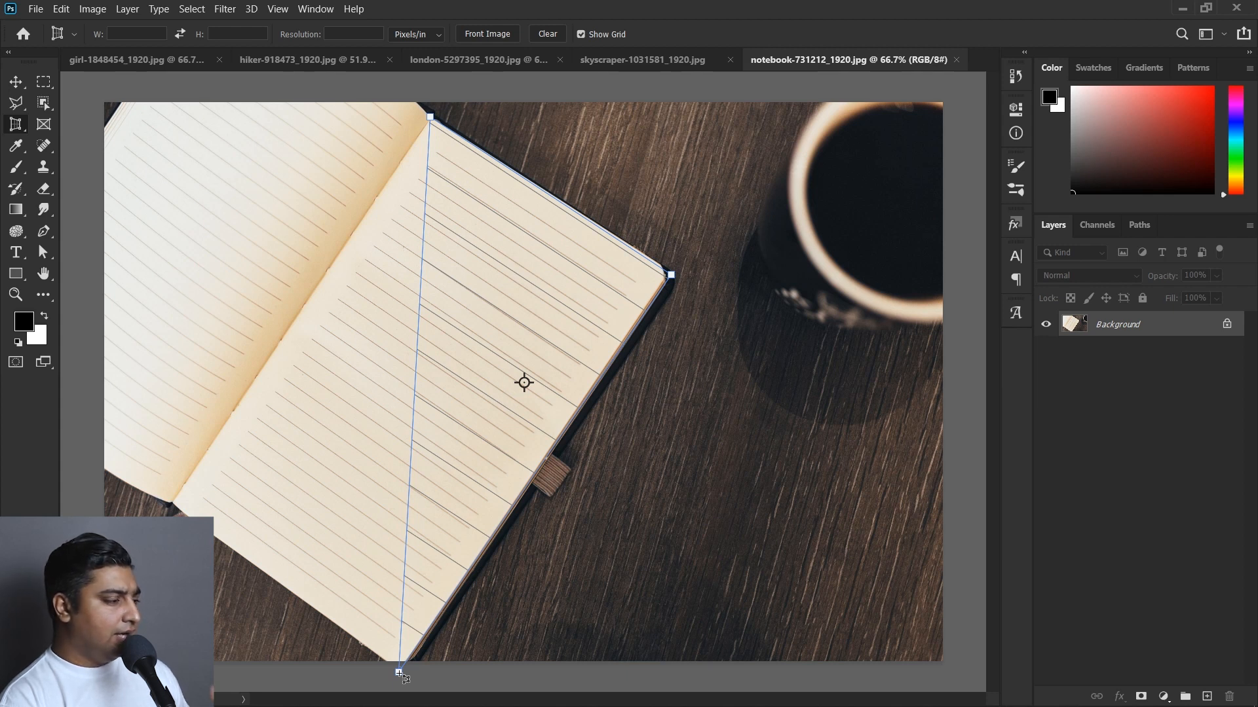
click(170, 508)
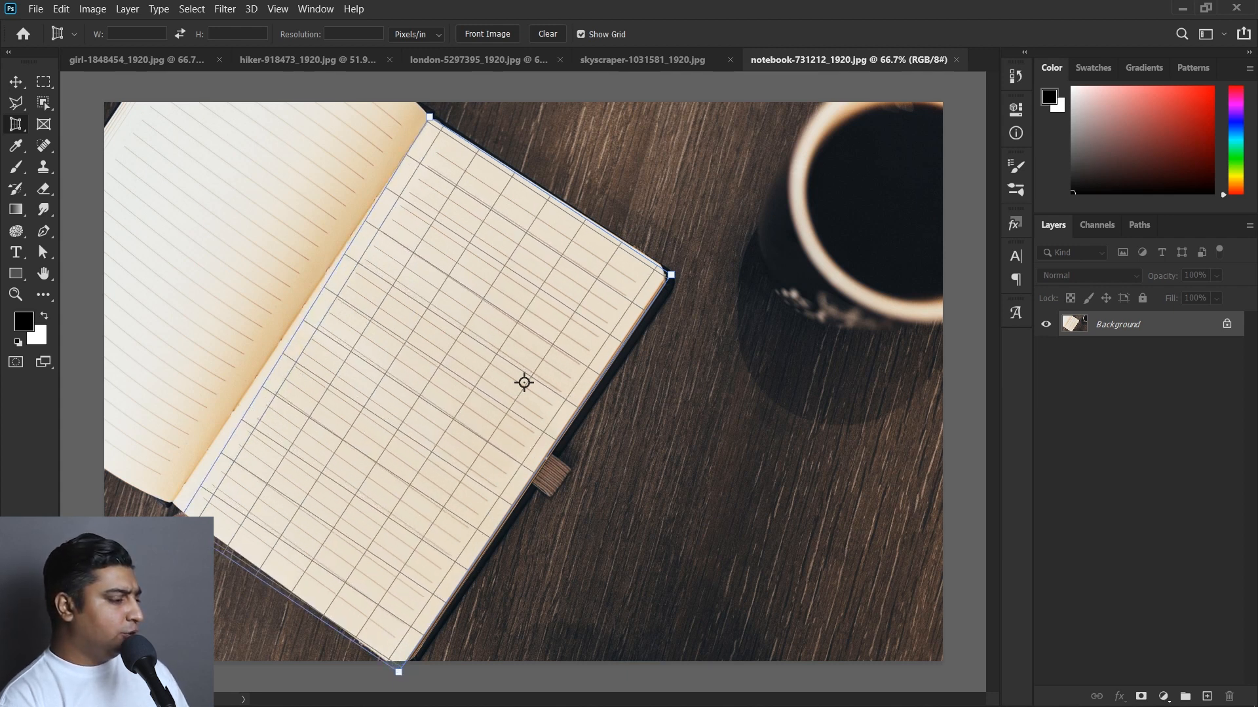
drag(170, 508, 172, 506)
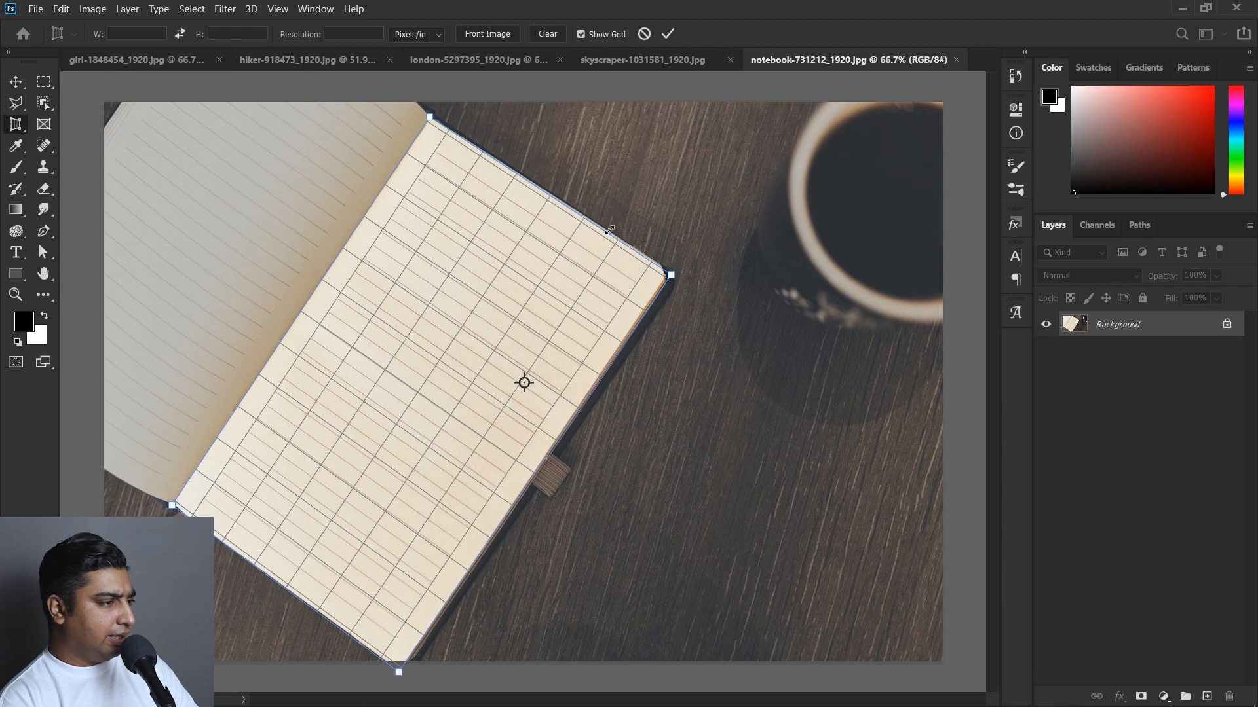
key(Return)
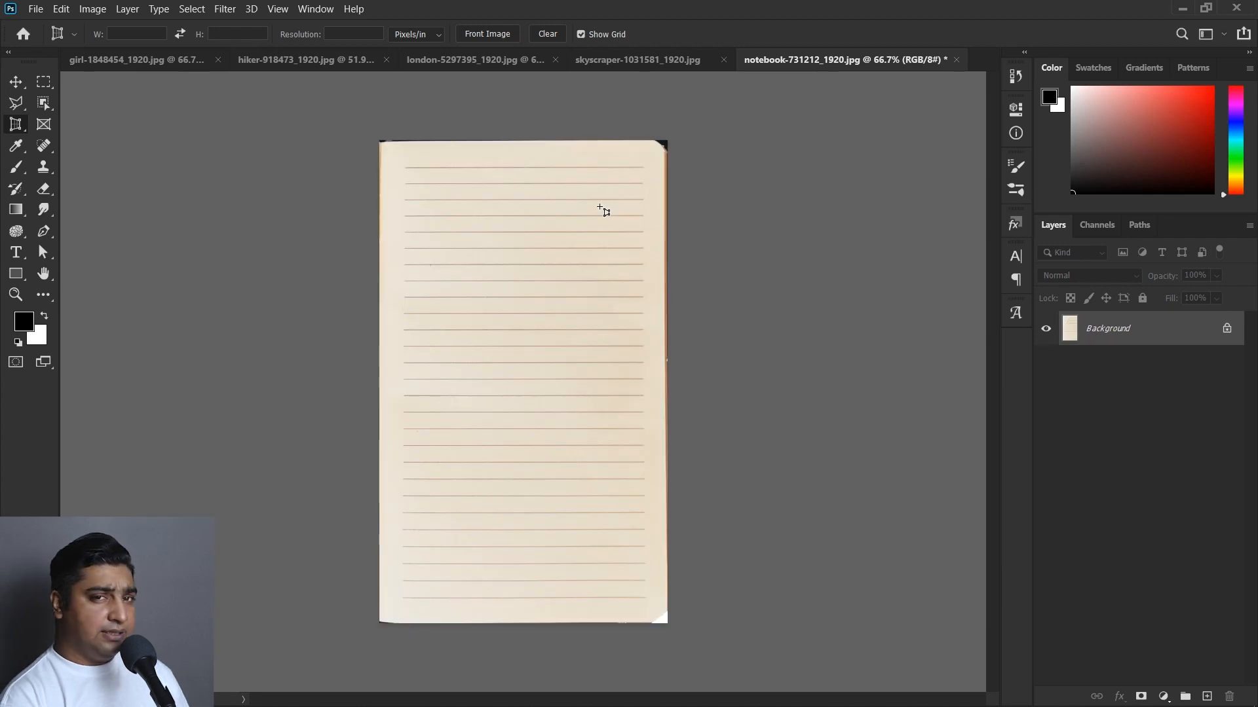